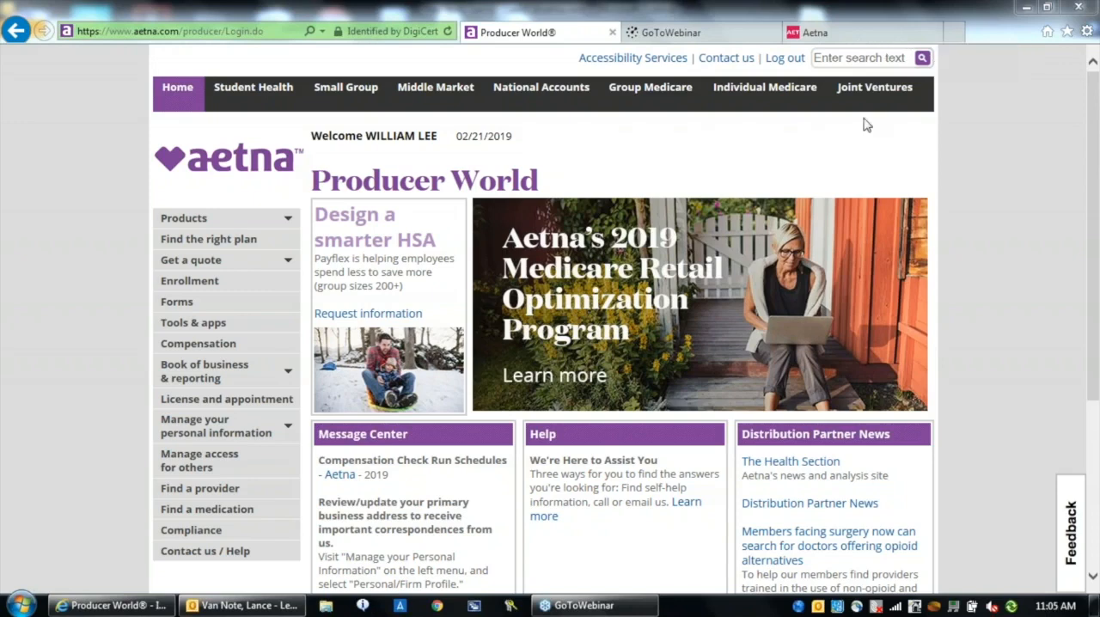
# Open the Aetna Medicare Marketing Studio (MMS) from the Individual Medicare marketing resources and view its existing-user and new-user login forms
pyautogui.click(761, 98)
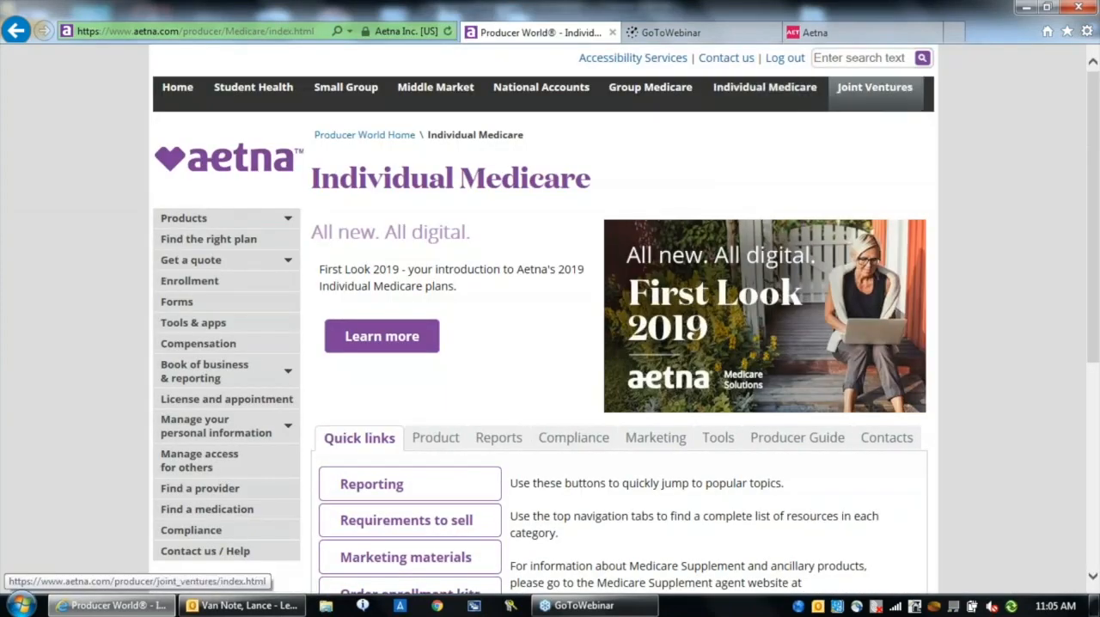
pyautogui.scroll(-2, 1095, 345)
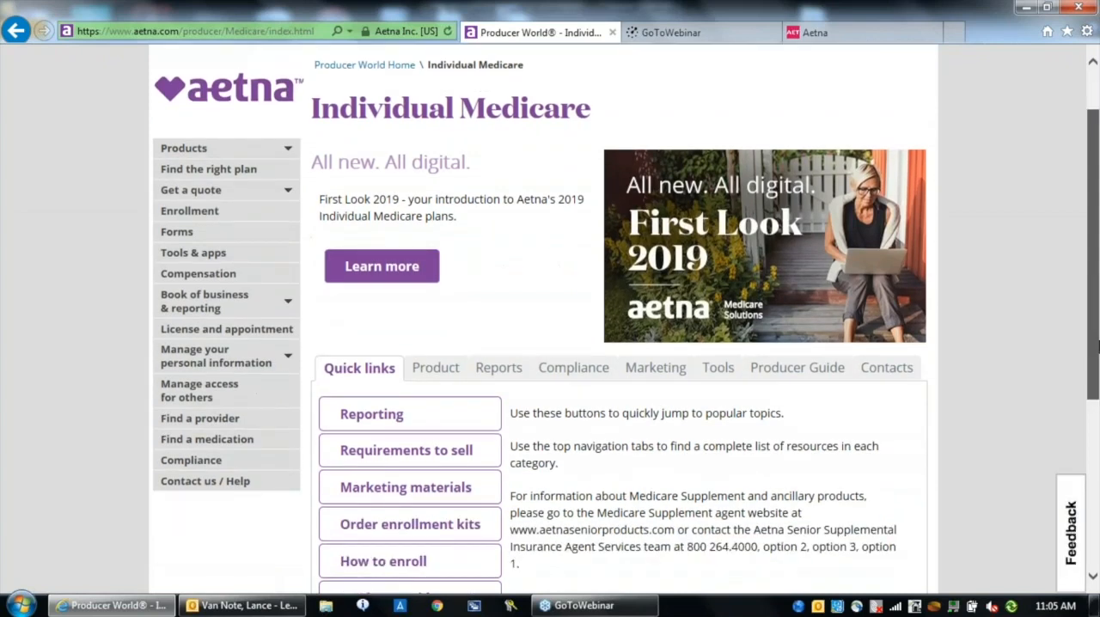
pyautogui.scroll(-3, 683, 352)
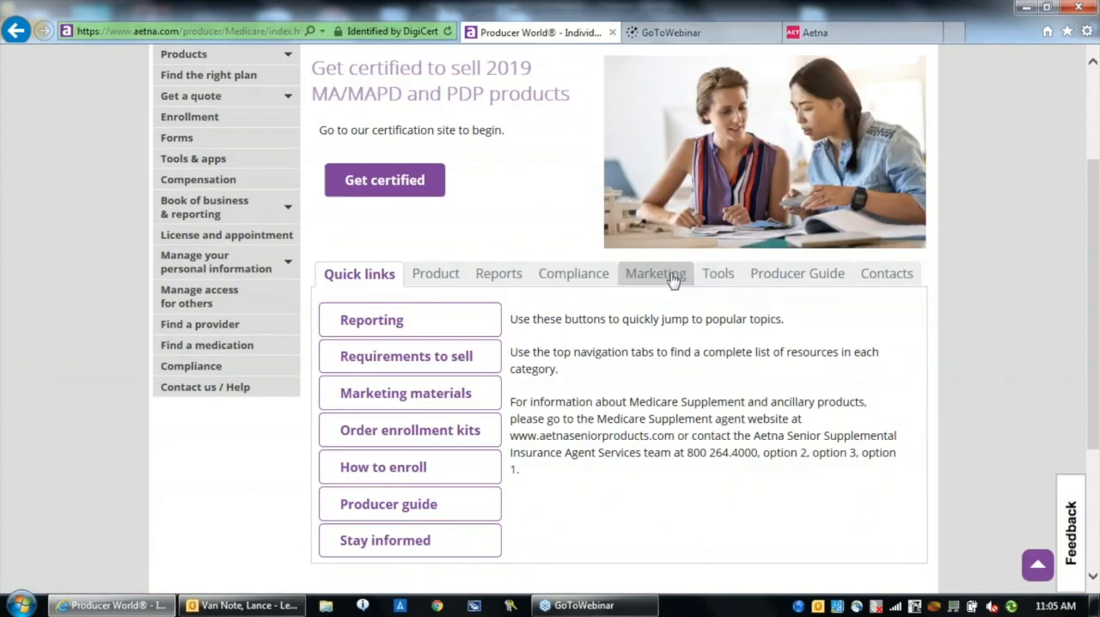
pyautogui.click(673, 281)
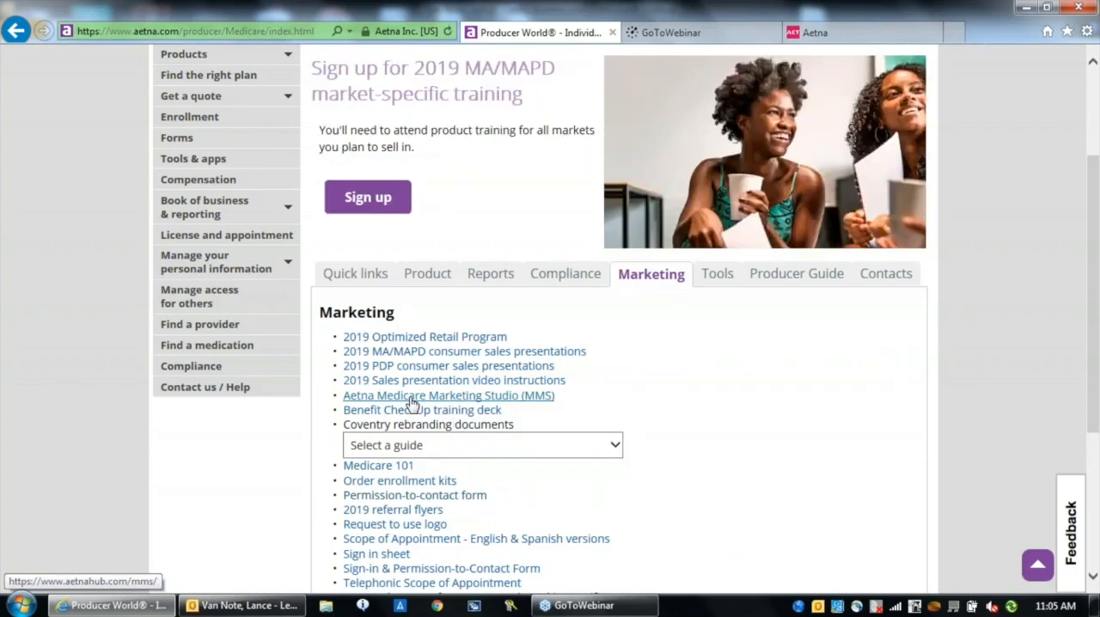
pyautogui.click(412, 403)
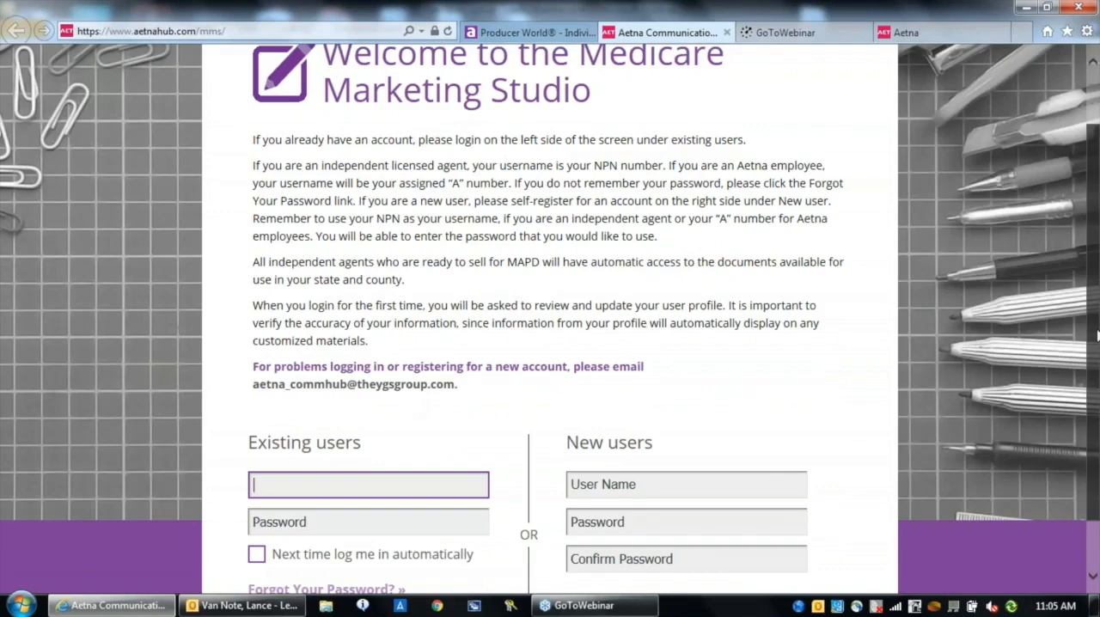
pyautogui.scroll(-1, 1098, 368)
pyautogui.scroll(-1, 1098, 368)
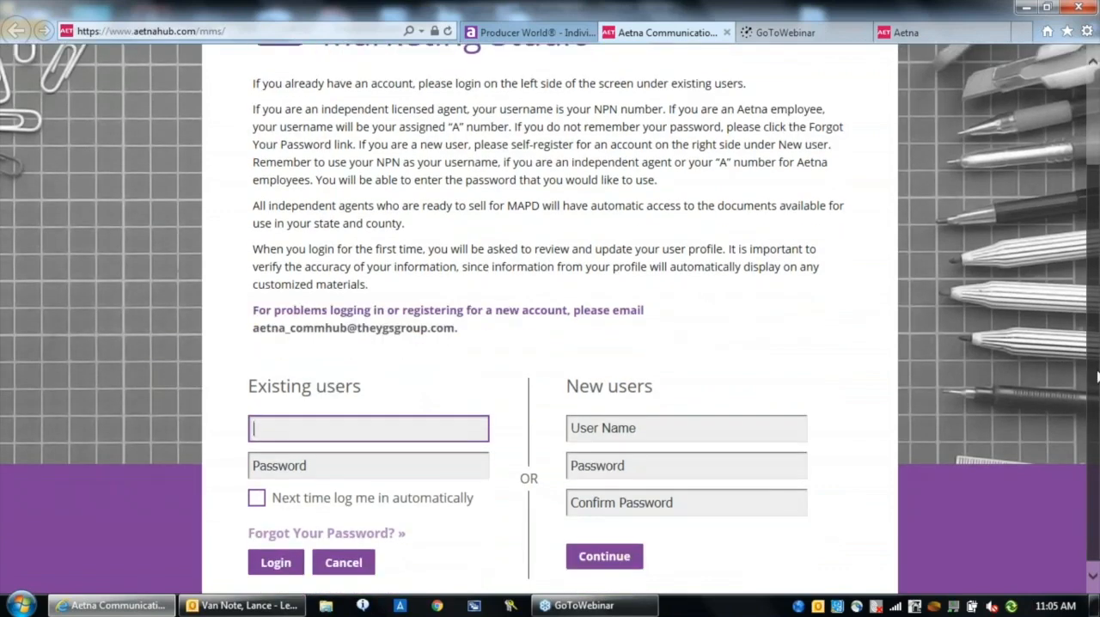
pyautogui.scroll(-1, 1098, 376)
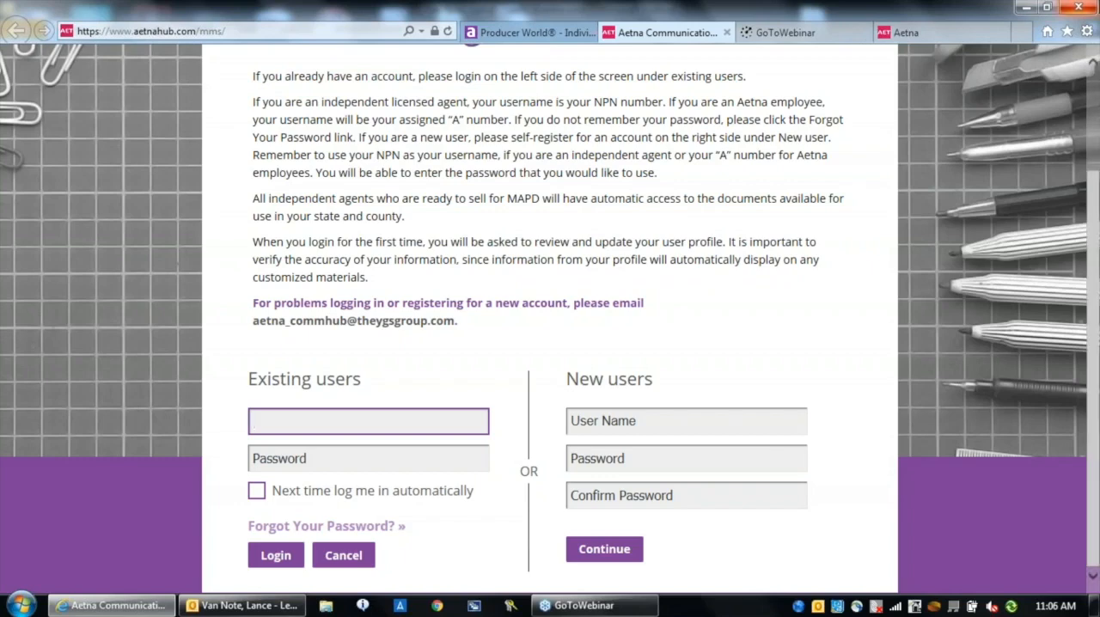
# Switch to the signed-in Marketing Studio session, look over its home page, and open the Lead Generation/Flyers category
pyautogui.click(964, 38)
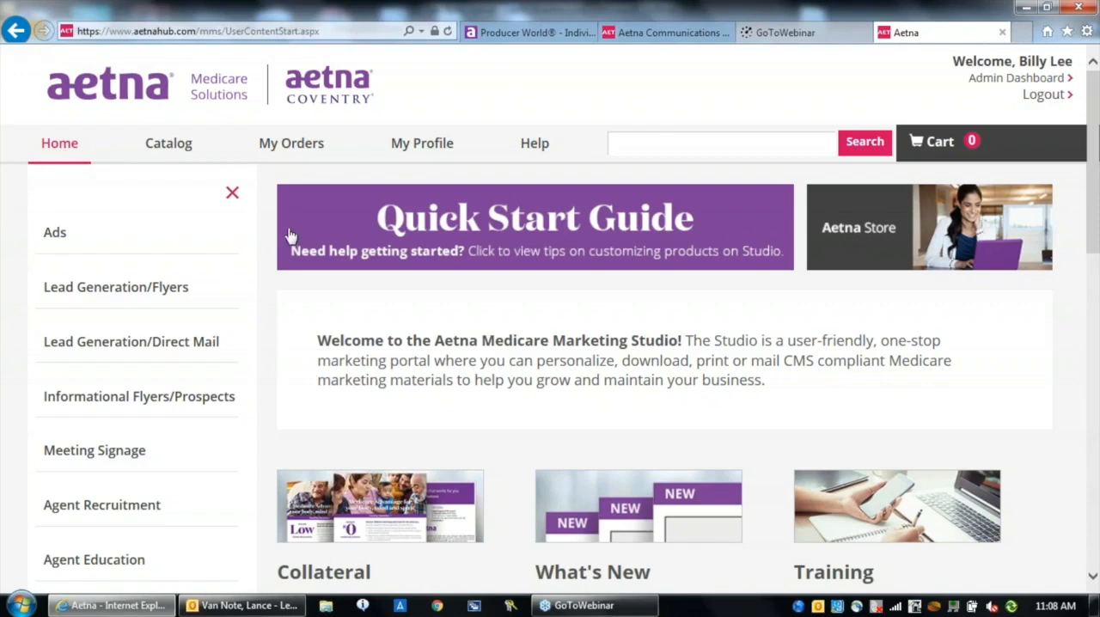
pyautogui.click(1096, 373)
pyautogui.moveTo(1097, 364); pyautogui.dragTo(1098, 233)
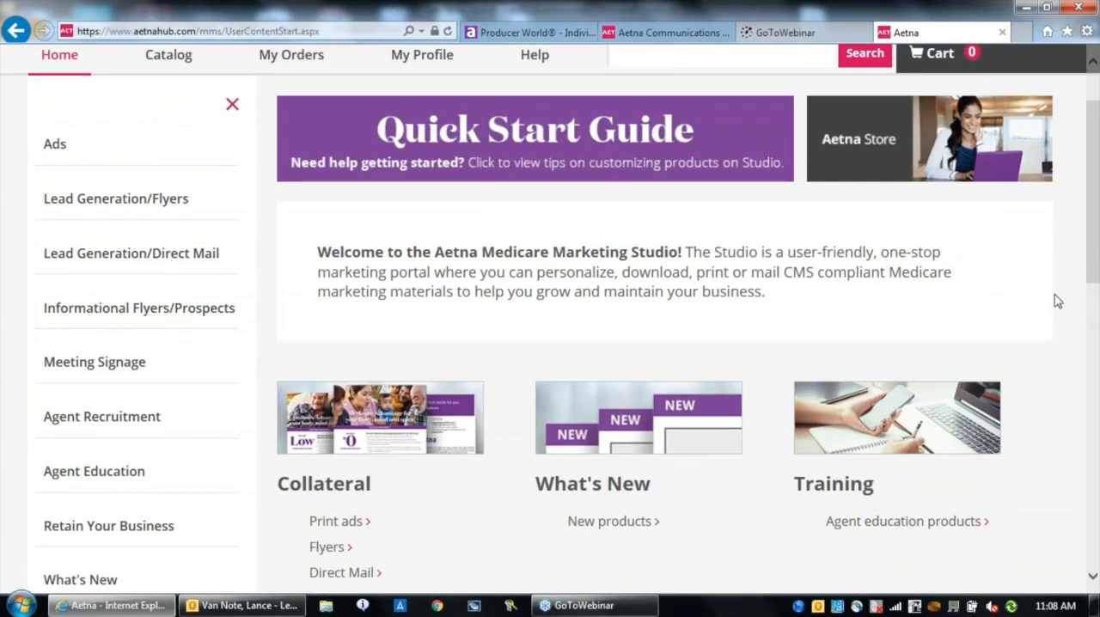
pyautogui.scroll(1, 1097, 278)
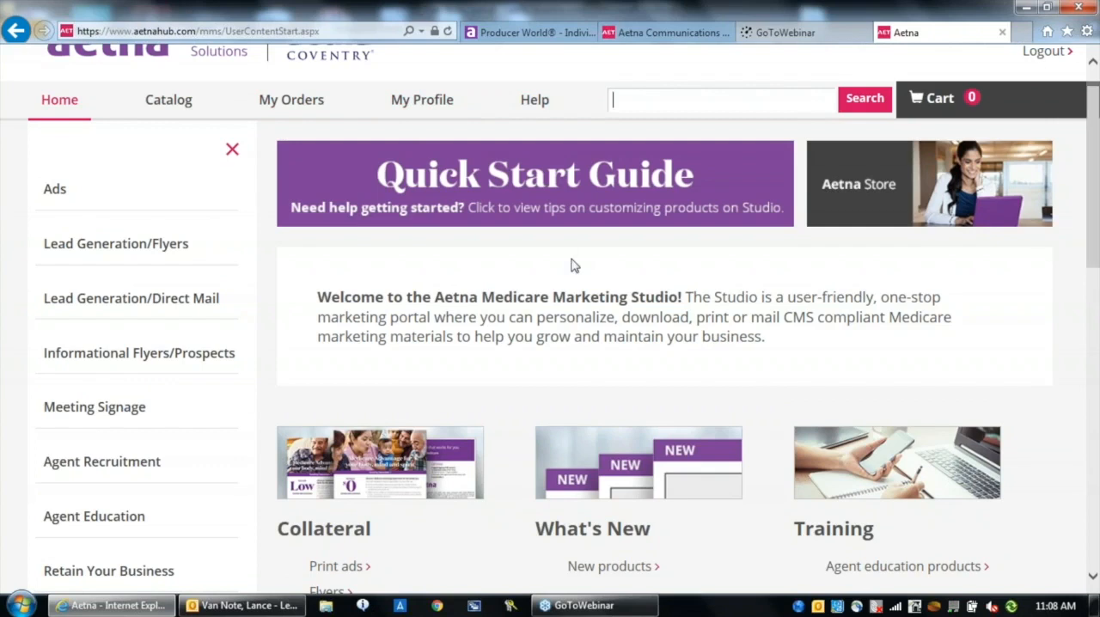
pyautogui.click(135, 252)
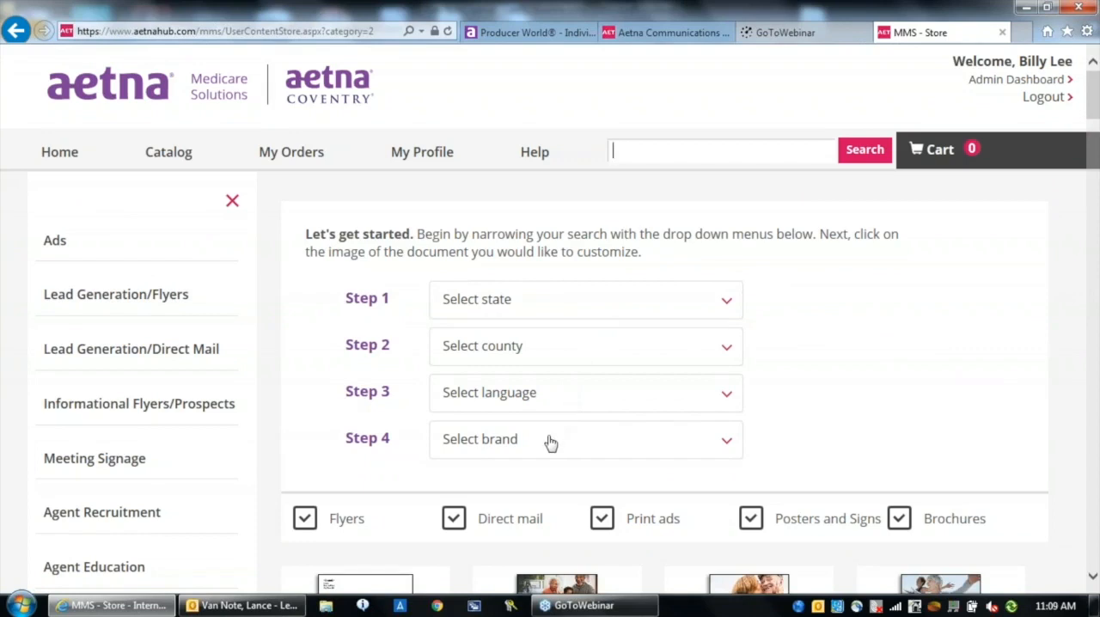
# Filter the catalog by state All, county All, language English and brand Aetna and Coventry
pyautogui.click(725, 319)
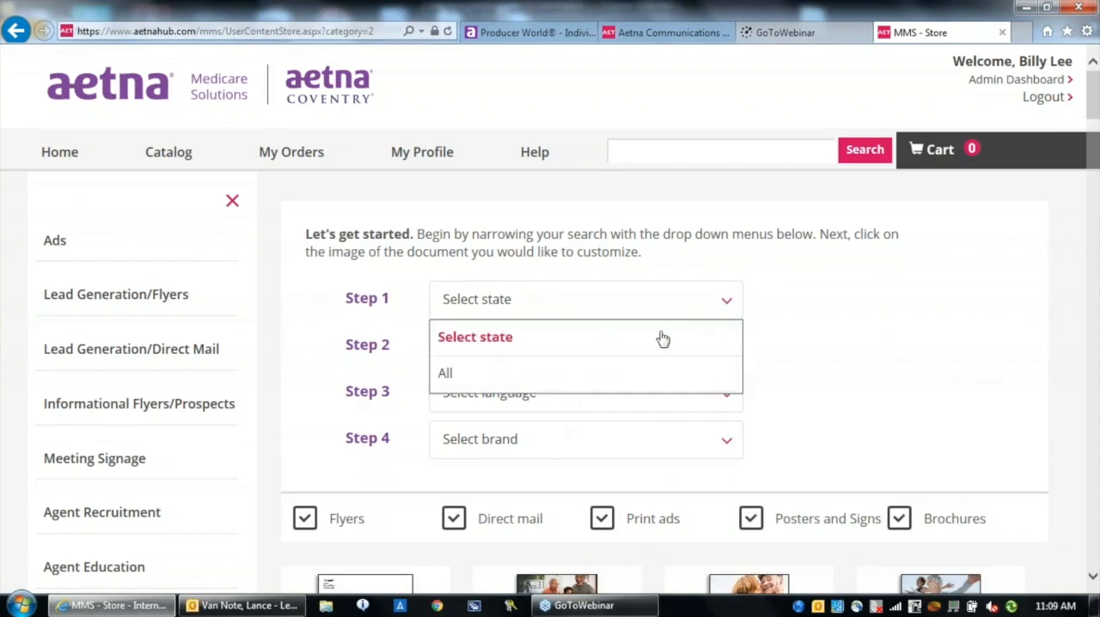
pyautogui.click(506, 378)
pyautogui.click(726, 353)
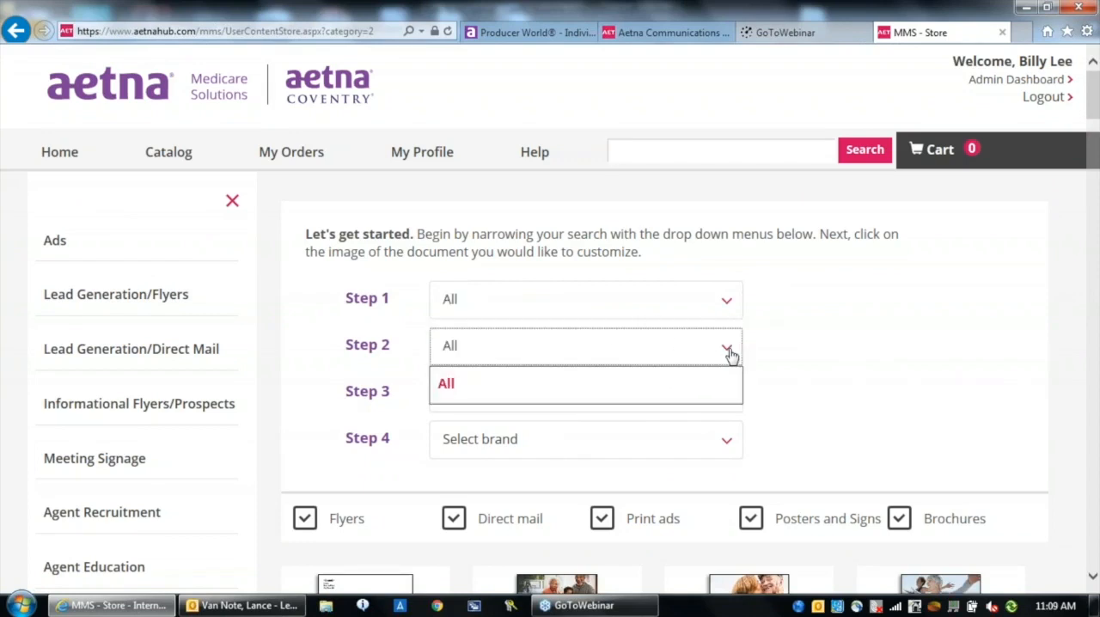
pyautogui.click(645, 384)
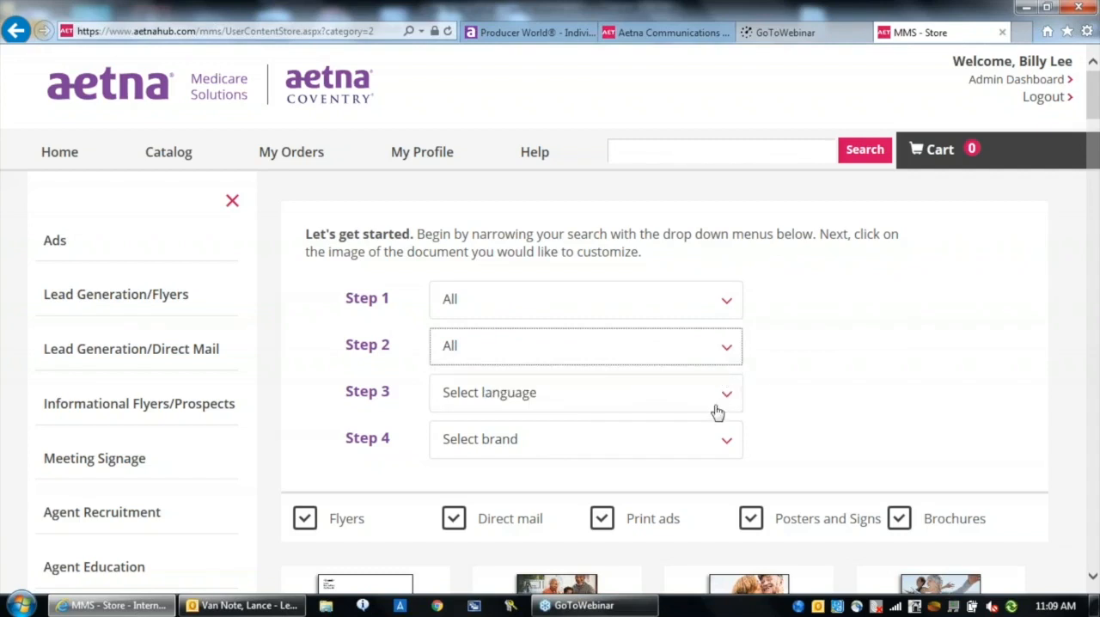
pyautogui.click(716, 406)
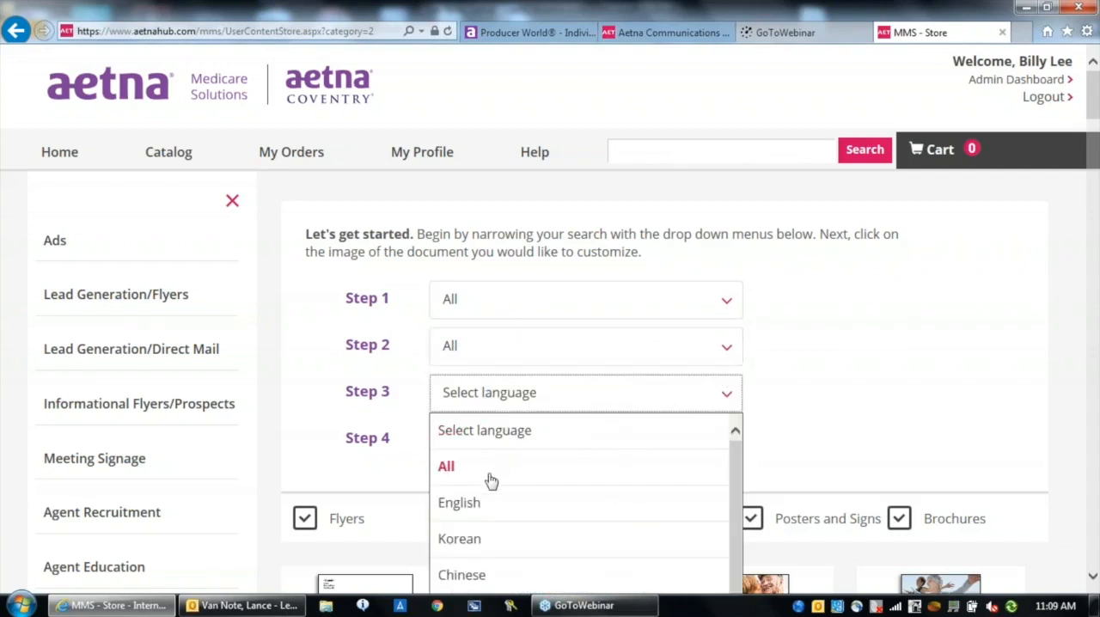
pyautogui.click(474, 505)
pyautogui.click(541, 445)
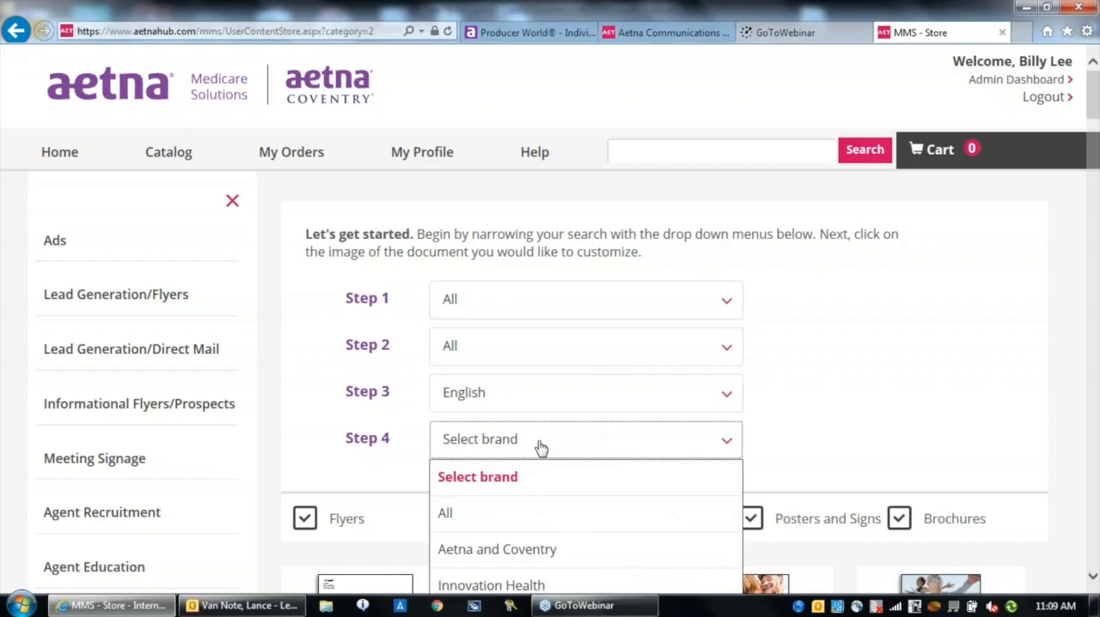
pyautogui.click(474, 552)
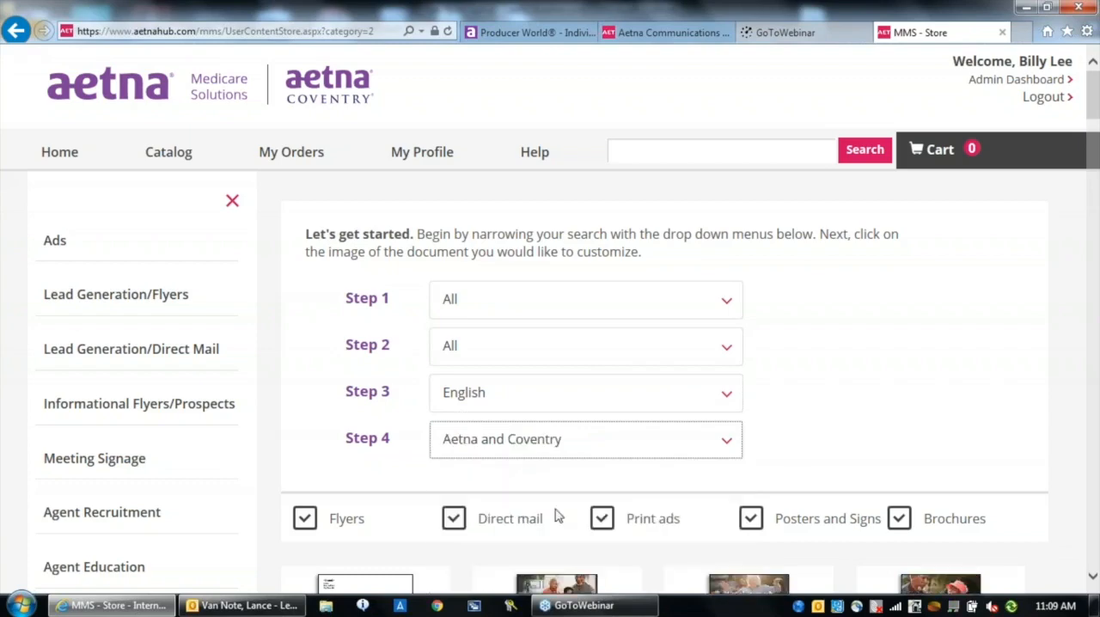
# Limit the catalog's material types to flyers only and open the Age-In Educational meeting flyer for customization
pyautogui.scroll(-5, 550, 343)
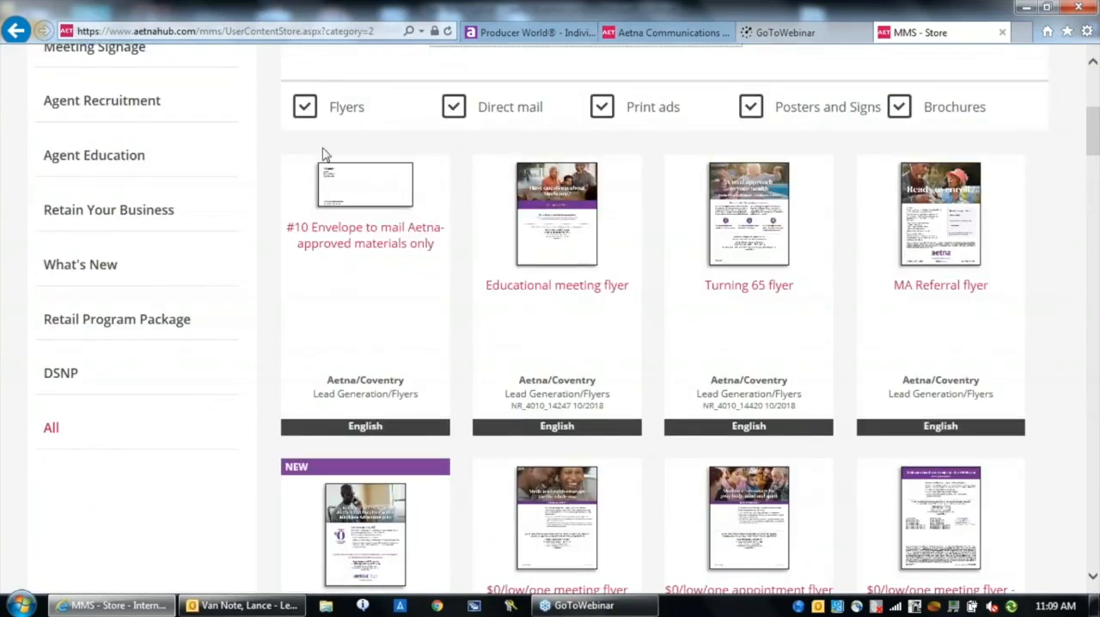
pyautogui.click(453, 108)
pyautogui.click(601, 106)
pyautogui.click(752, 110)
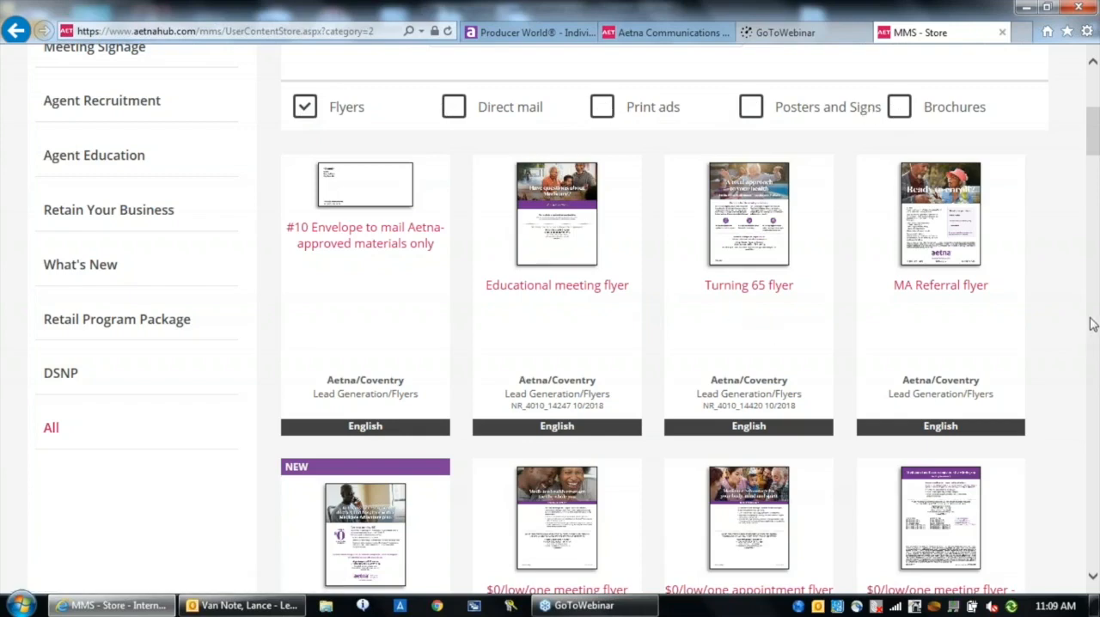
pyautogui.scroll(-5, 1091, 324)
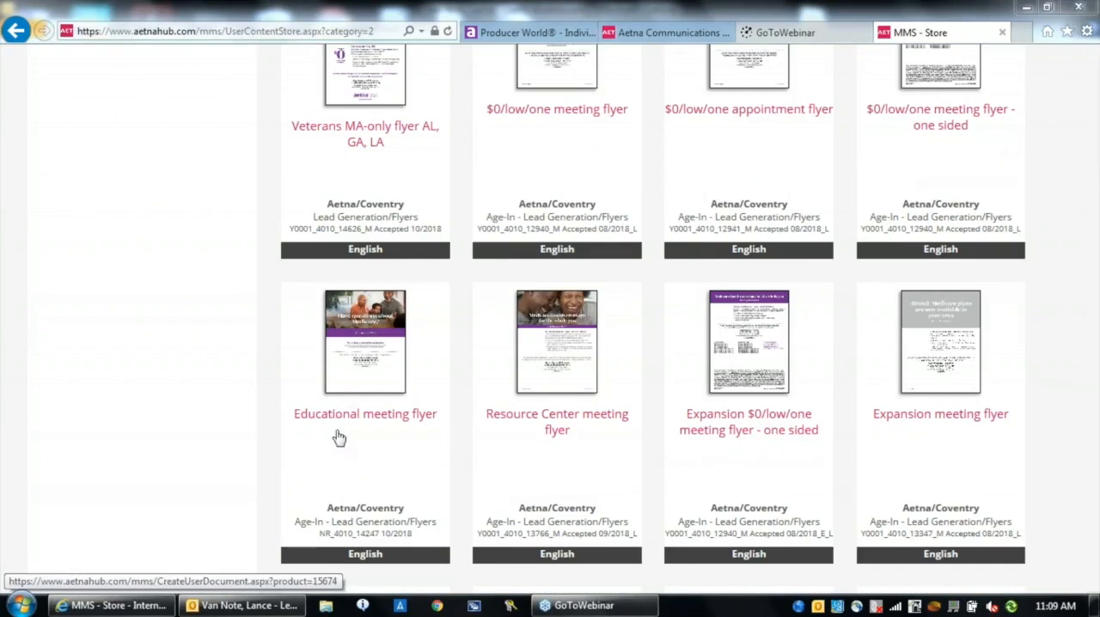
pyautogui.click(367, 380)
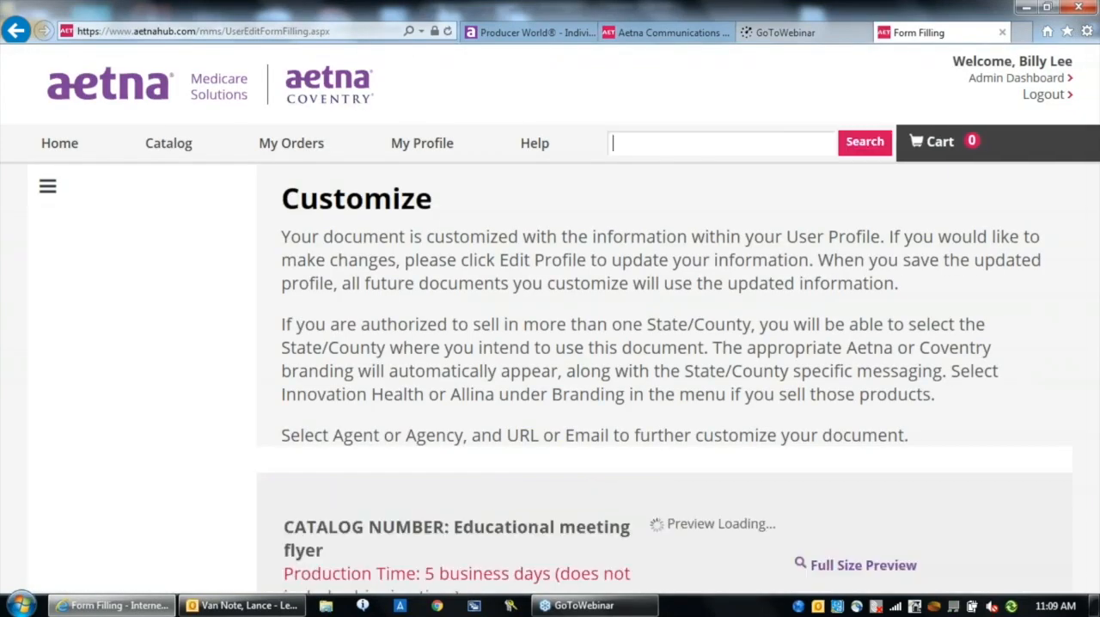
# Customize the flyer with the Agent, Broker and Email options, the Aetna brand, and the photo of the gray-haired woman with outstretched arms
pyautogui.scroll(-4, 1093, 587)
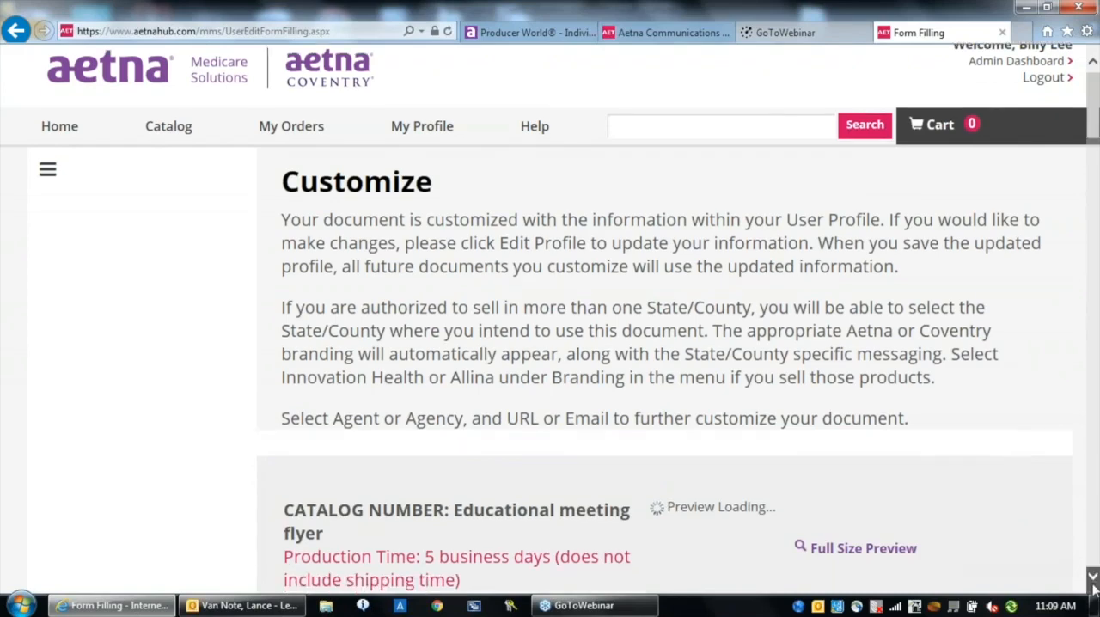
pyautogui.scroll(-1, 1093, 587)
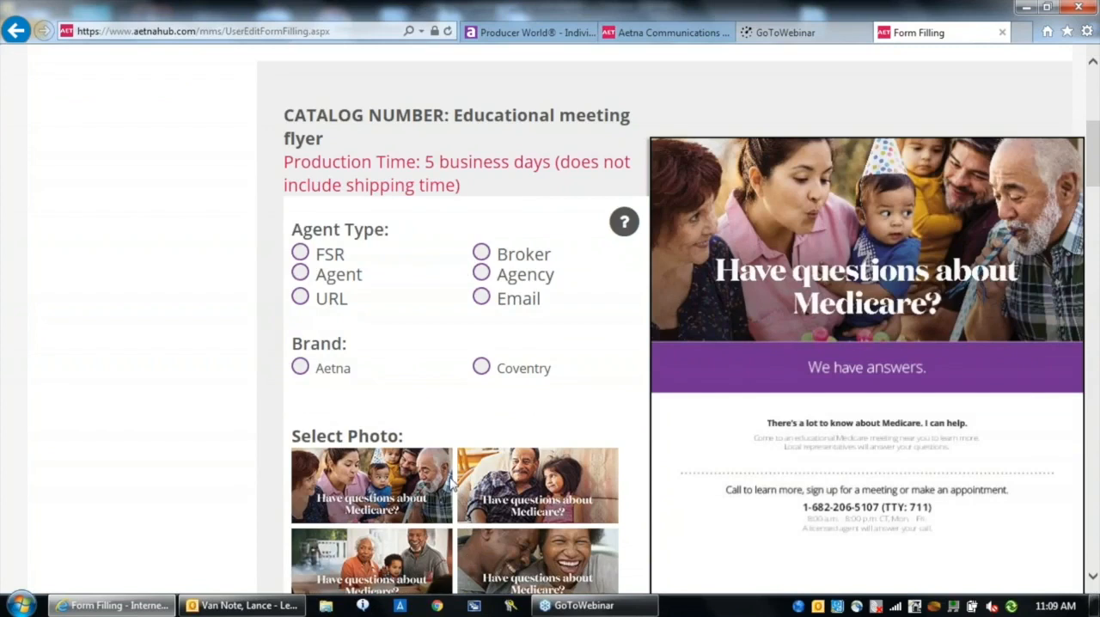
pyautogui.click(301, 274)
pyautogui.click(481, 253)
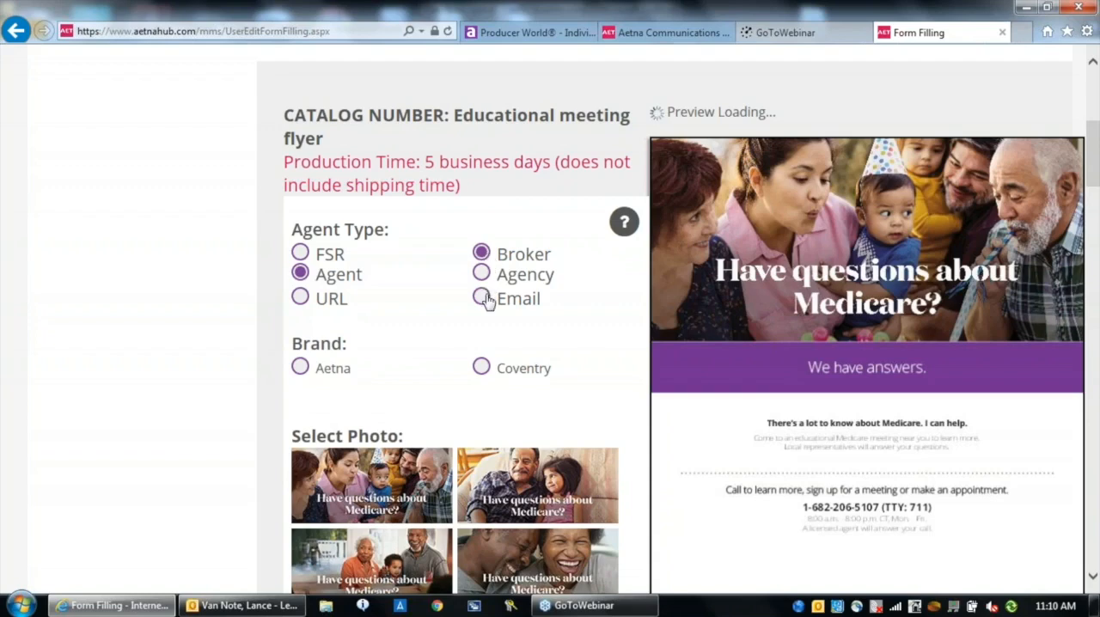
pyautogui.click(483, 298)
pyautogui.click(302, 368)
pyautogui.scroll(-3, 1096, 582)
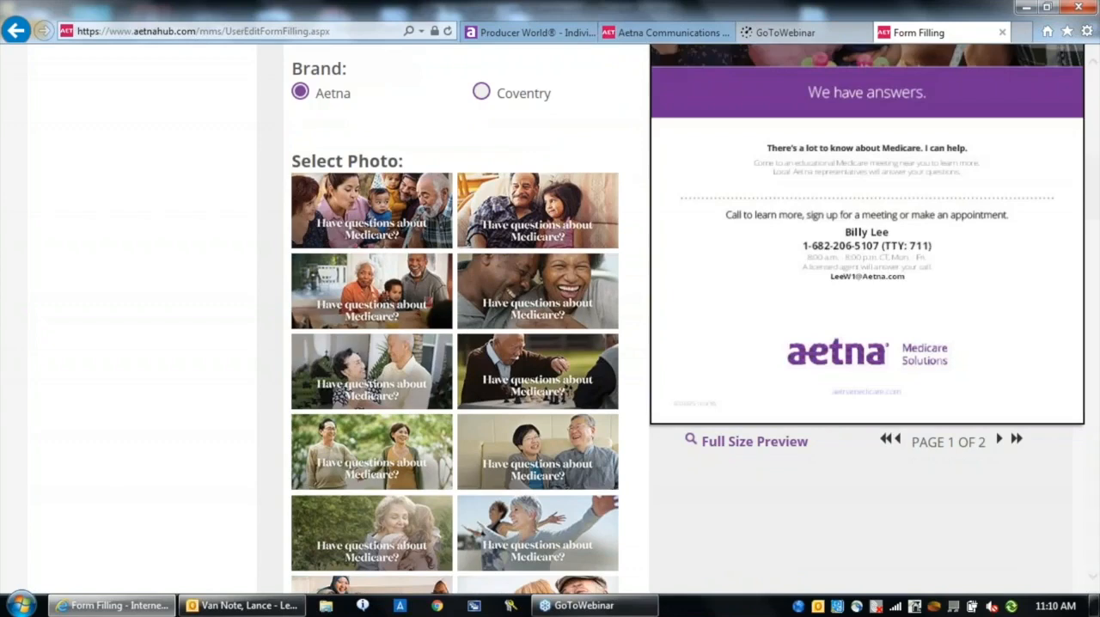
pyautogui.click(504, 525)
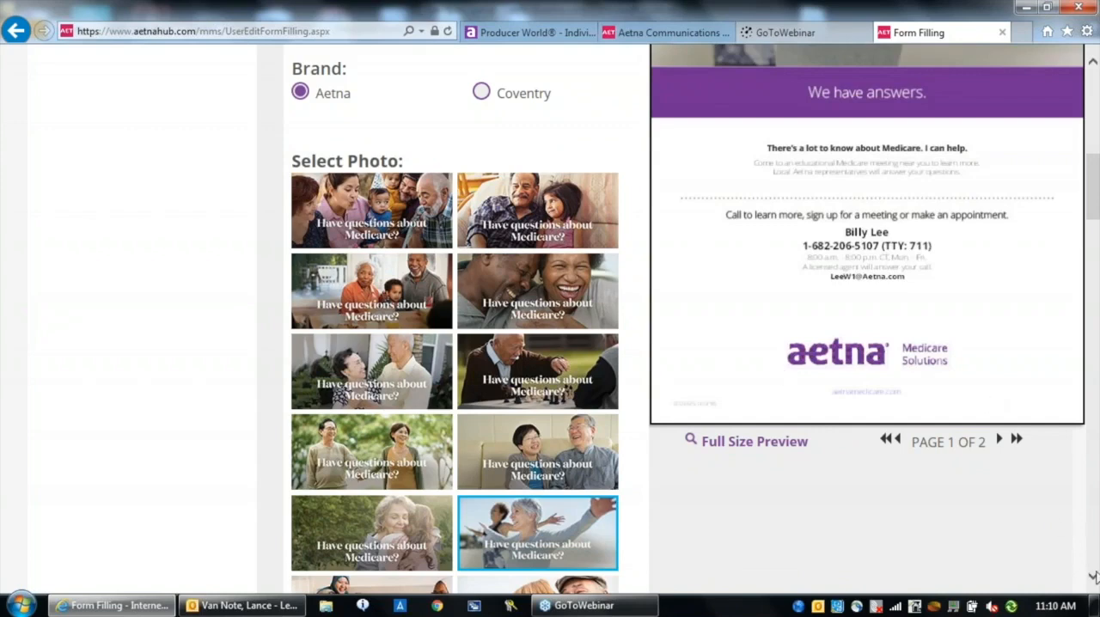
# View the flyer's full-size proof, dismissing the embedded font notice, and close the proof
pyautogui.scroll(-3, 1093, 576)
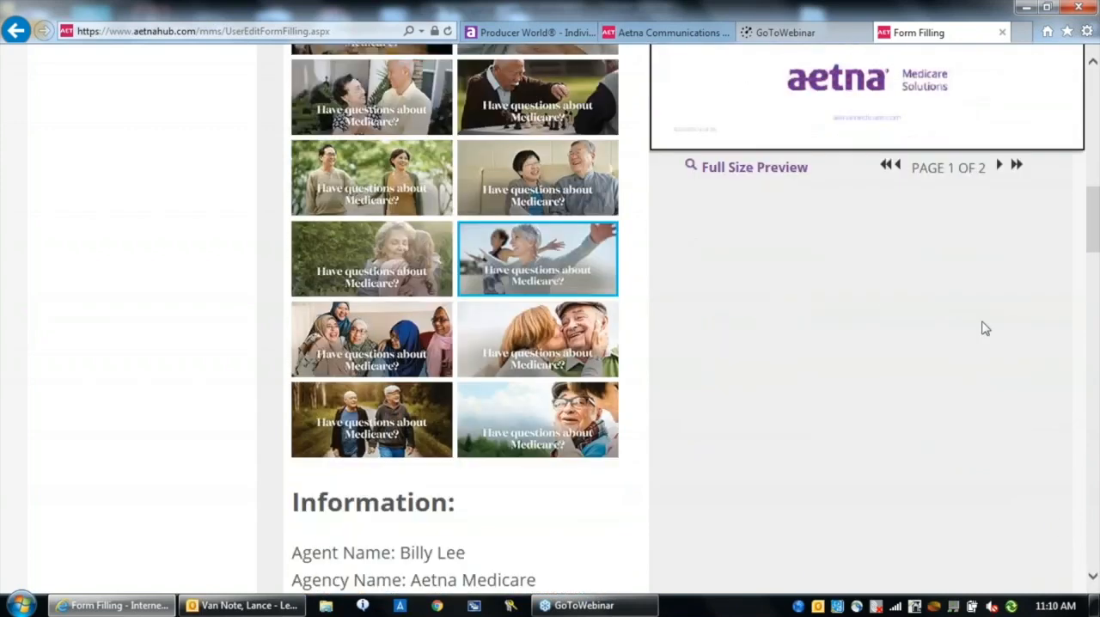
pyautogui.click(742, 175)
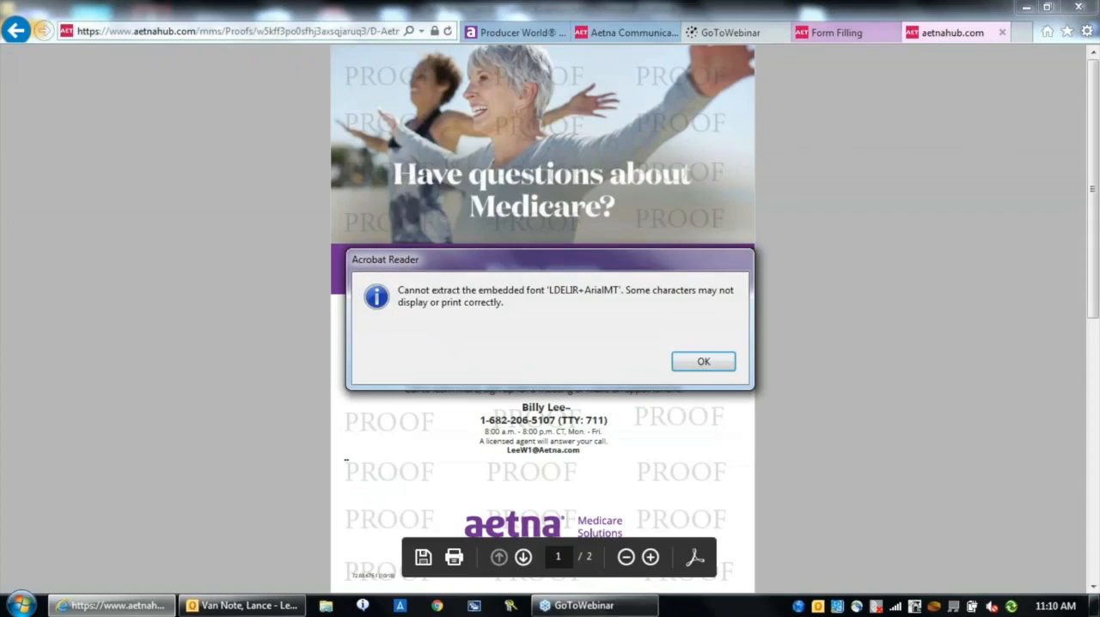
pyautogui.click(692, 362)
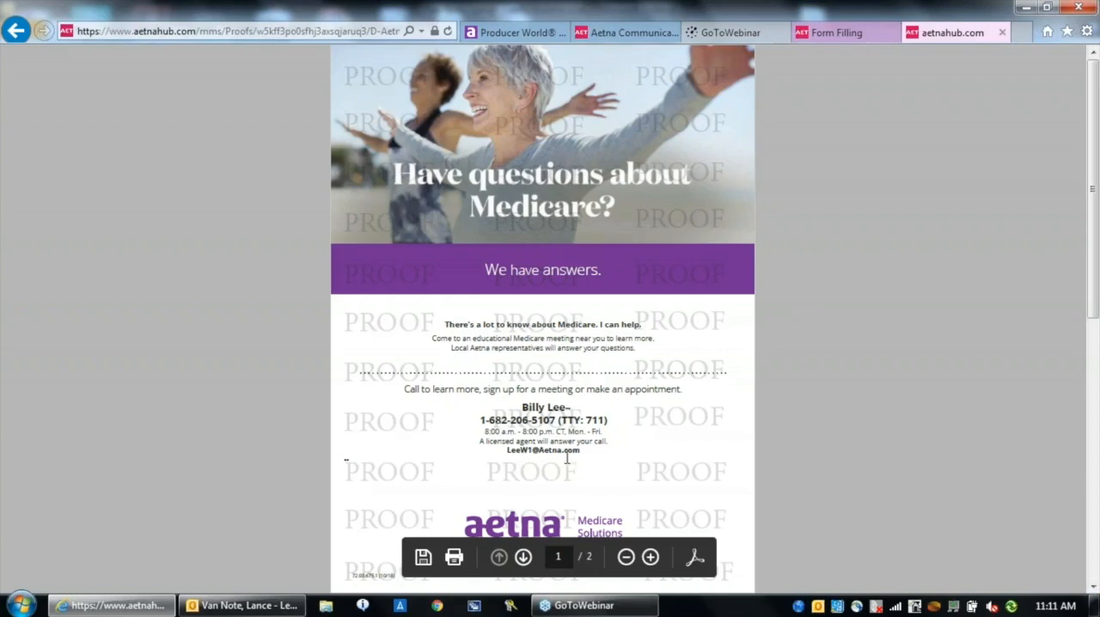
pyautogui.click(1002, 33)
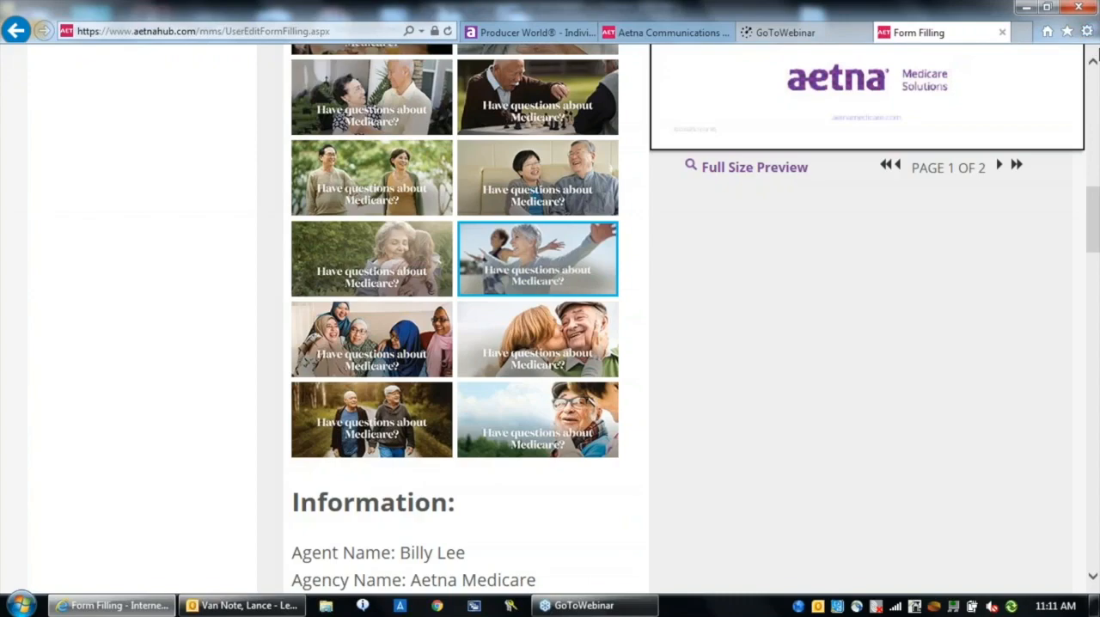
# Review the flyer's customization form down to its event venues and set the output type to Download
pyautogui.click(1094, 58)
pyautogui.scroll(6, 1094, 54)
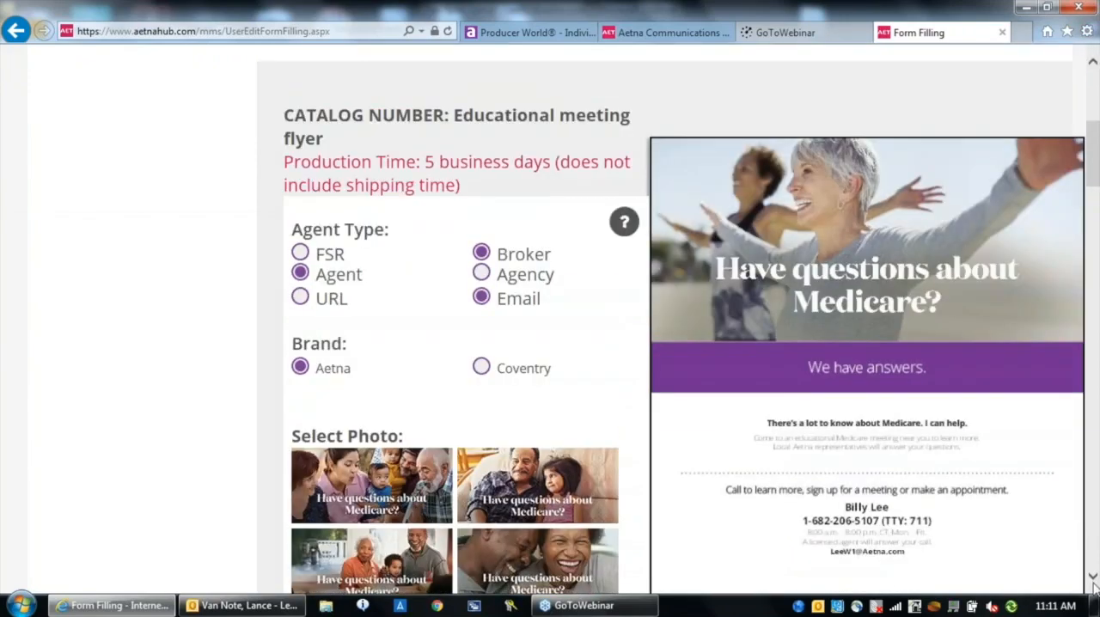
pyautogui.scroll(-10, 1094, 584)
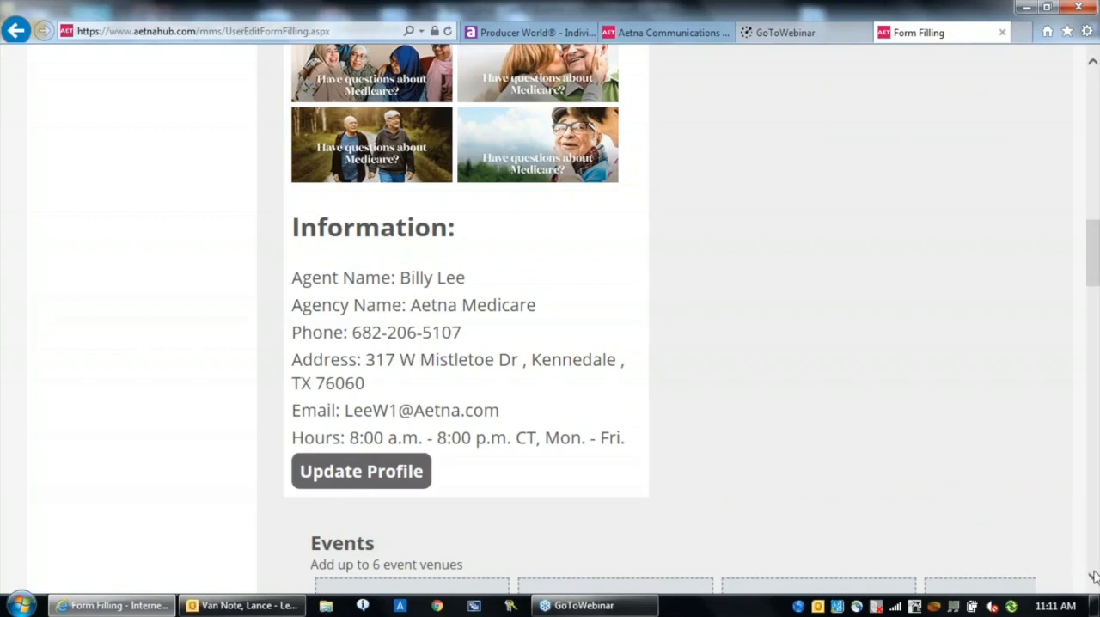
pyautogui.scroll(-4, 1017, 539)
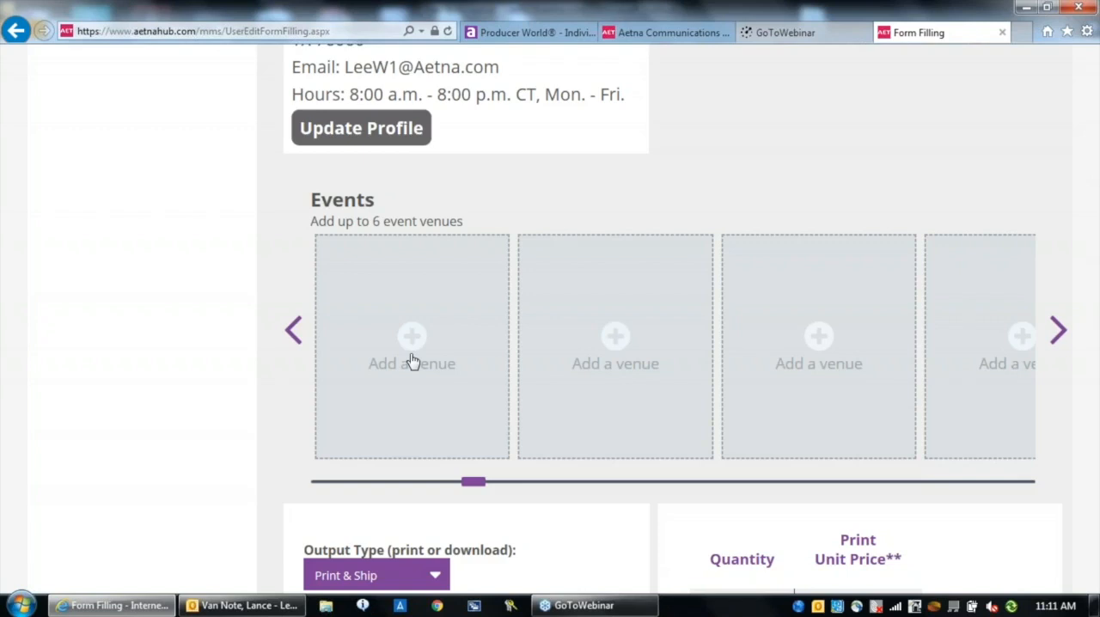
pyautogui.click(1093, 577)
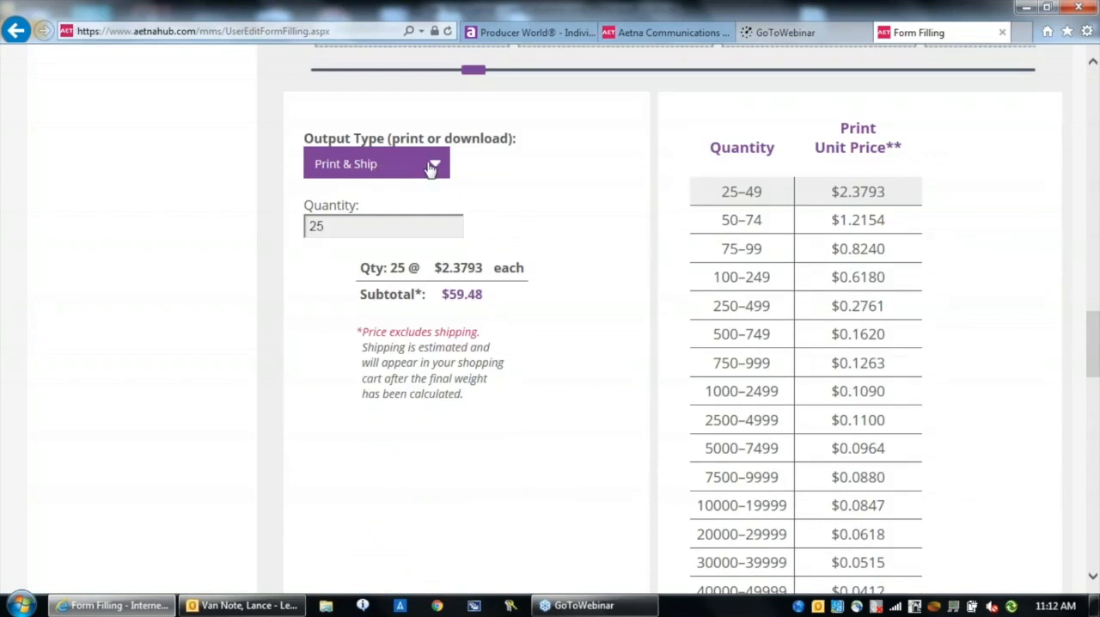
pyautogui.click(432, 167)
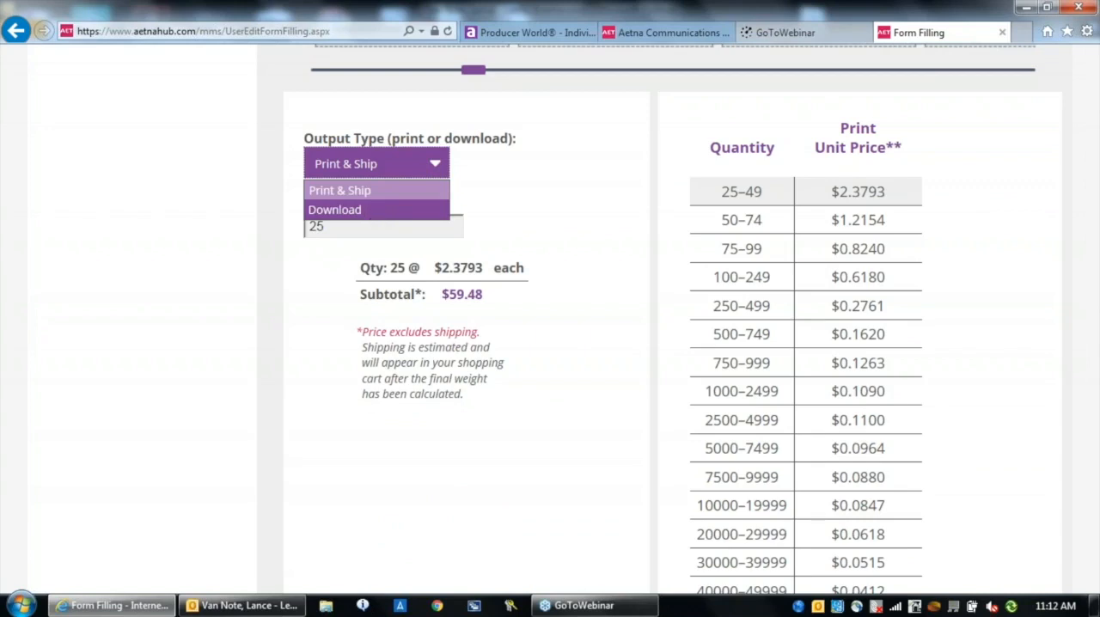
pyautogui.click(373, 212)
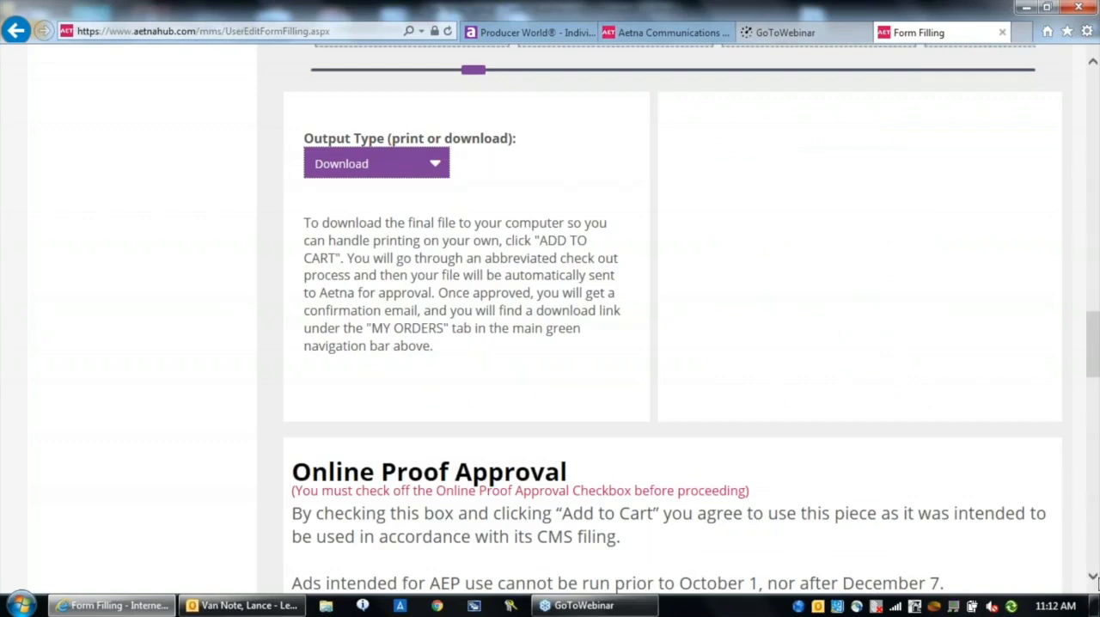
# Approve the online proof statement, update the flyer, and try to add it to the cart
pyautogui.scroll(-5, 1094, 584)
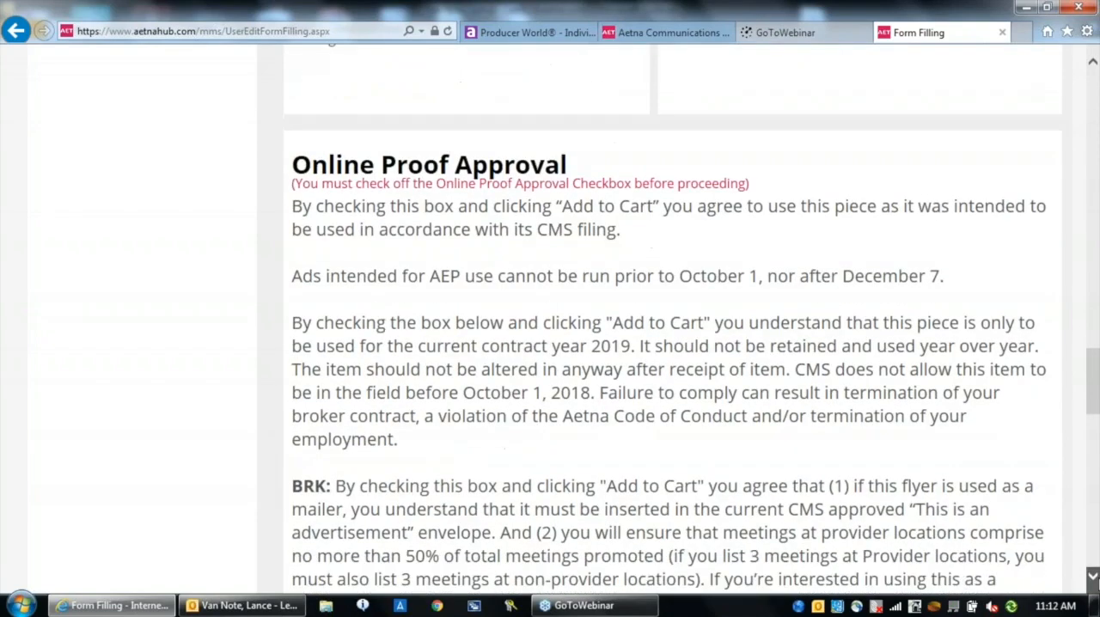
pyautogui.scroll(-1, 1097, 585)
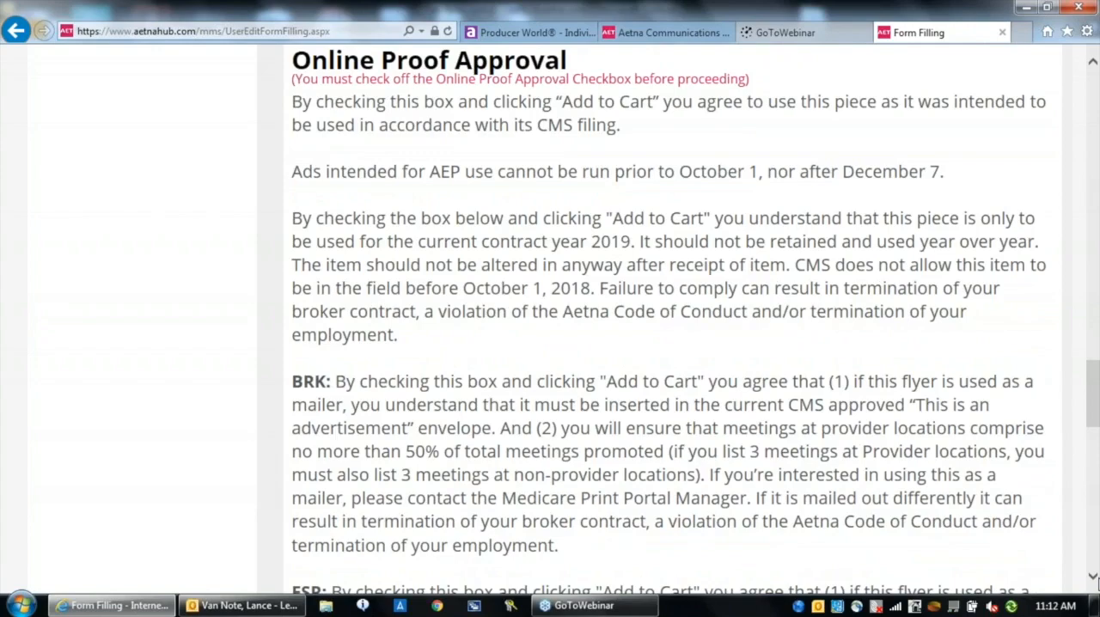
pyautogui.scroll(-4, 1096, 585)
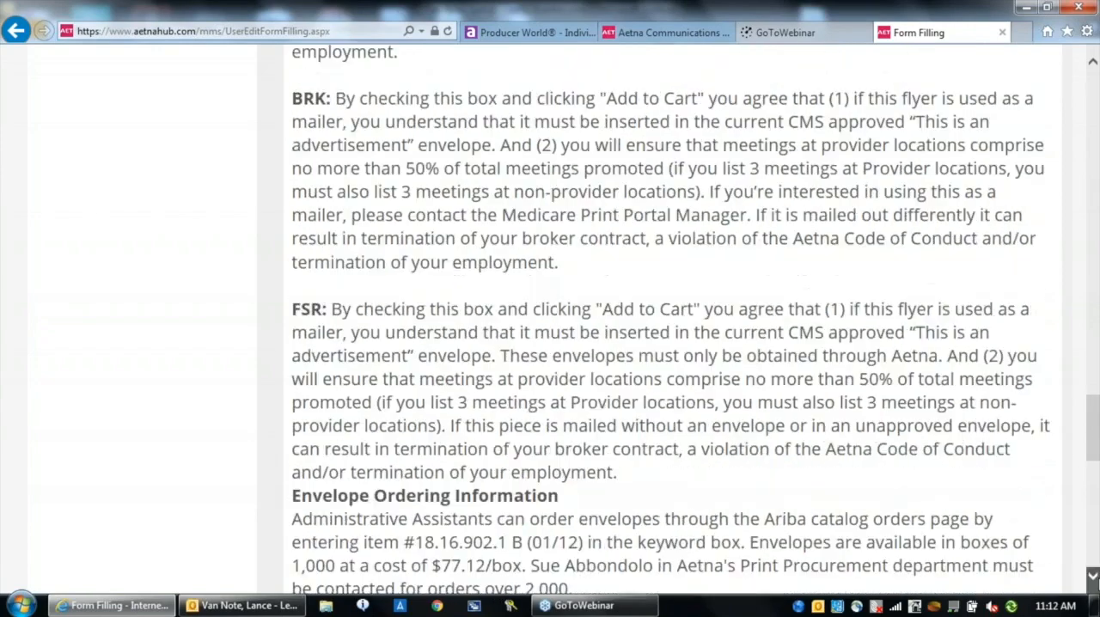
pyautogui.scroll(-4, 670, 391)
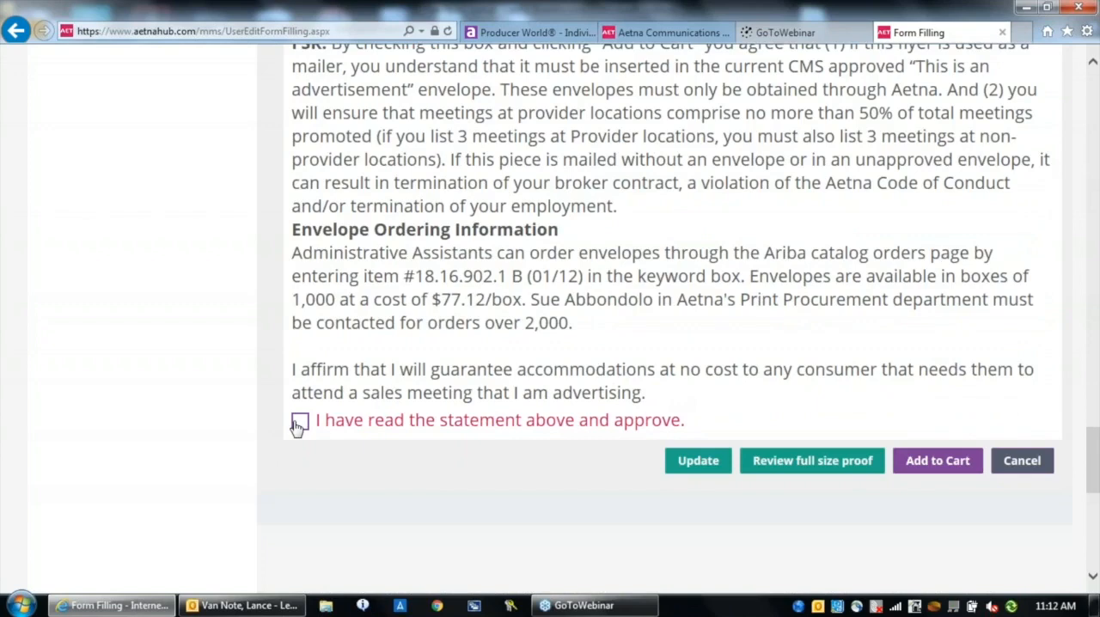
pyautogui.click(299, 426)
pyautogui.moveTo(300, 426); pyautogui.dragTo(431, 481)
pyautogui.click(431, 480)
pyautogui.click(697, 462)
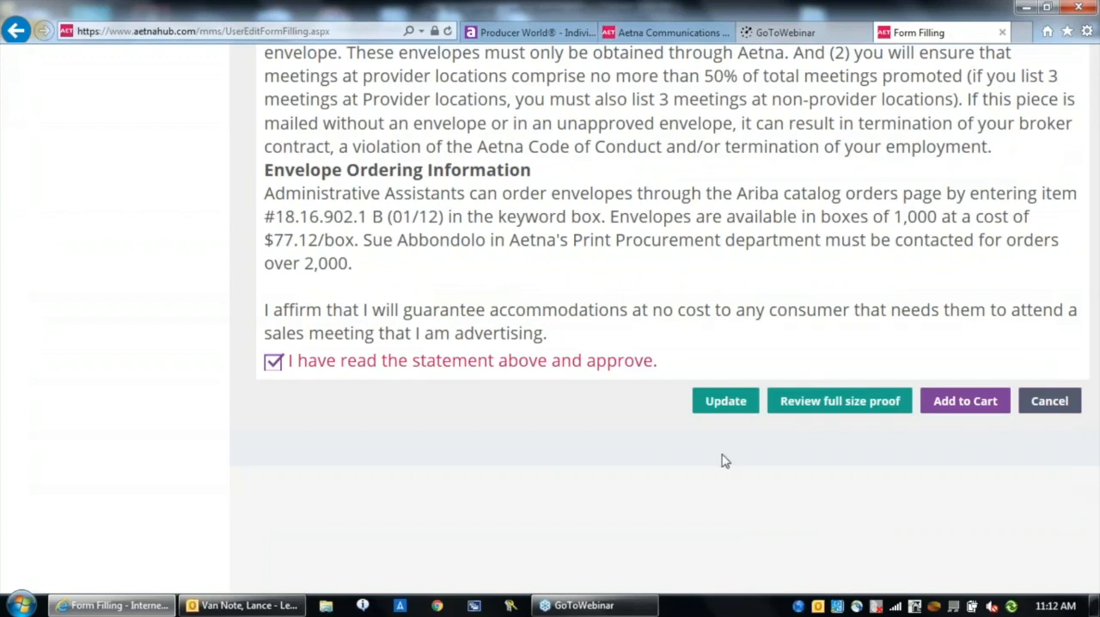
pyautogui.click(964, 402)
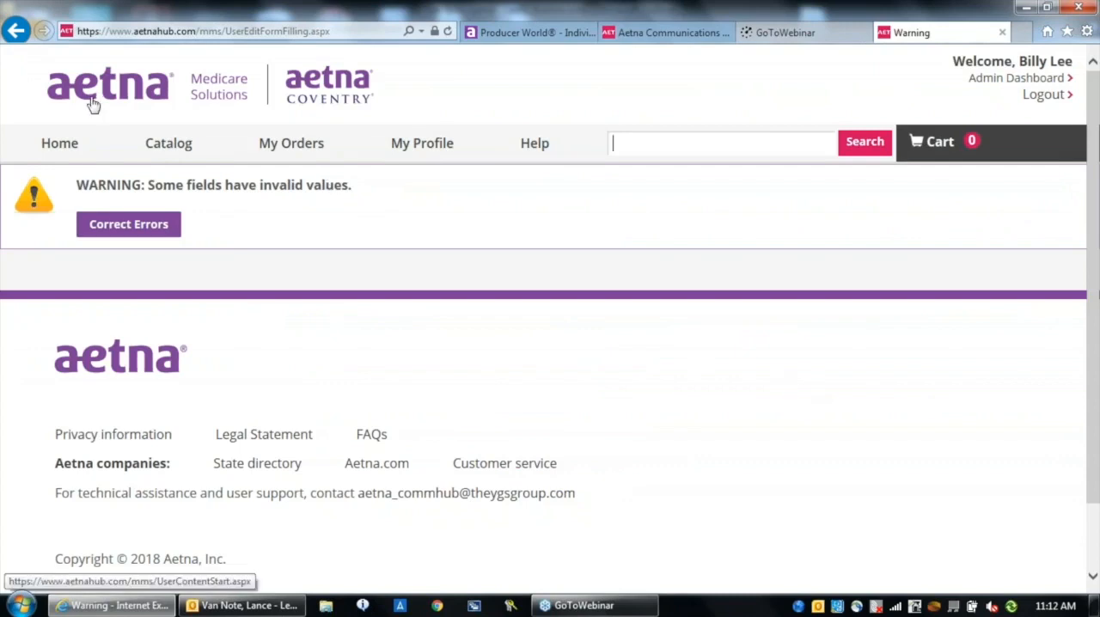
# Return to the flyer's customization form and look back over its approval, event, output and photo sections
pyautogui.click(16, 30)
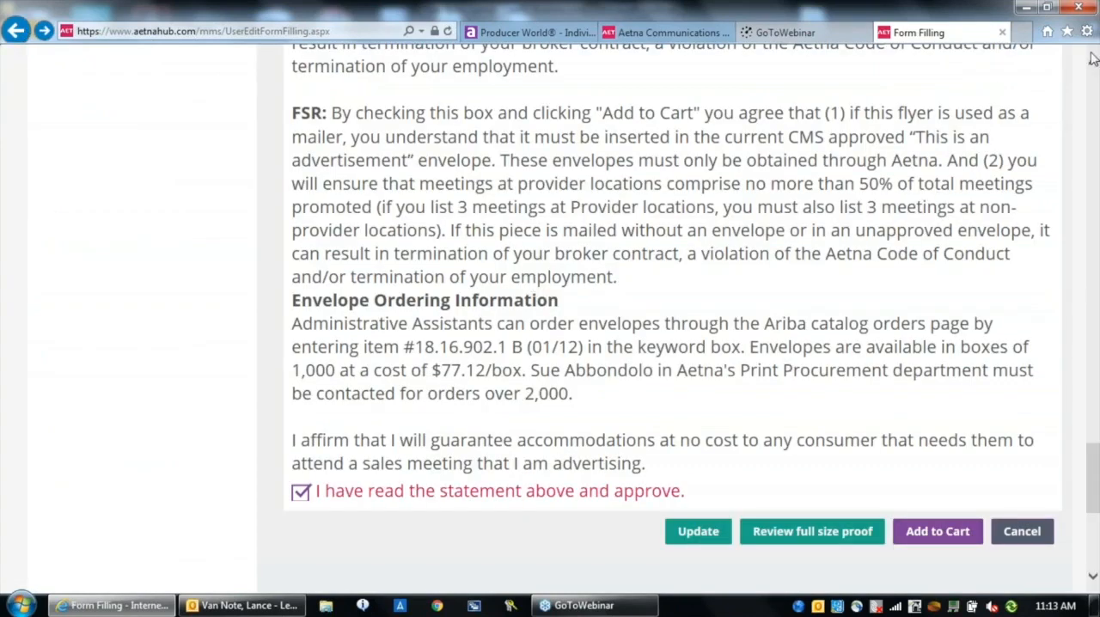
pyautogui.scroll(8, 1094, 55)
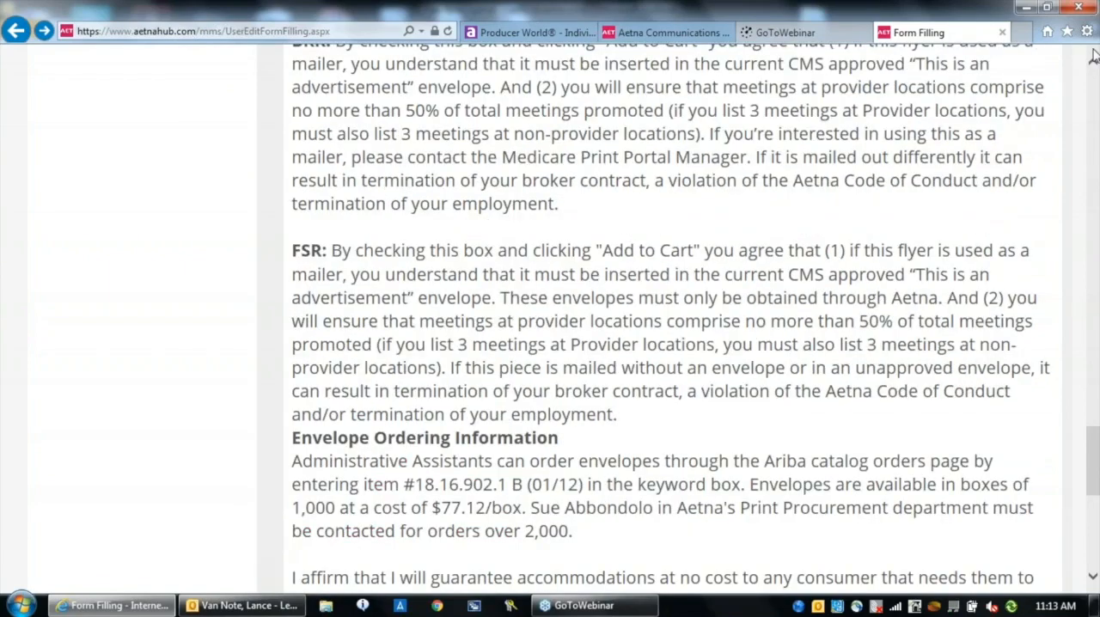
pyautogui.scroll(10, 1093, 55)
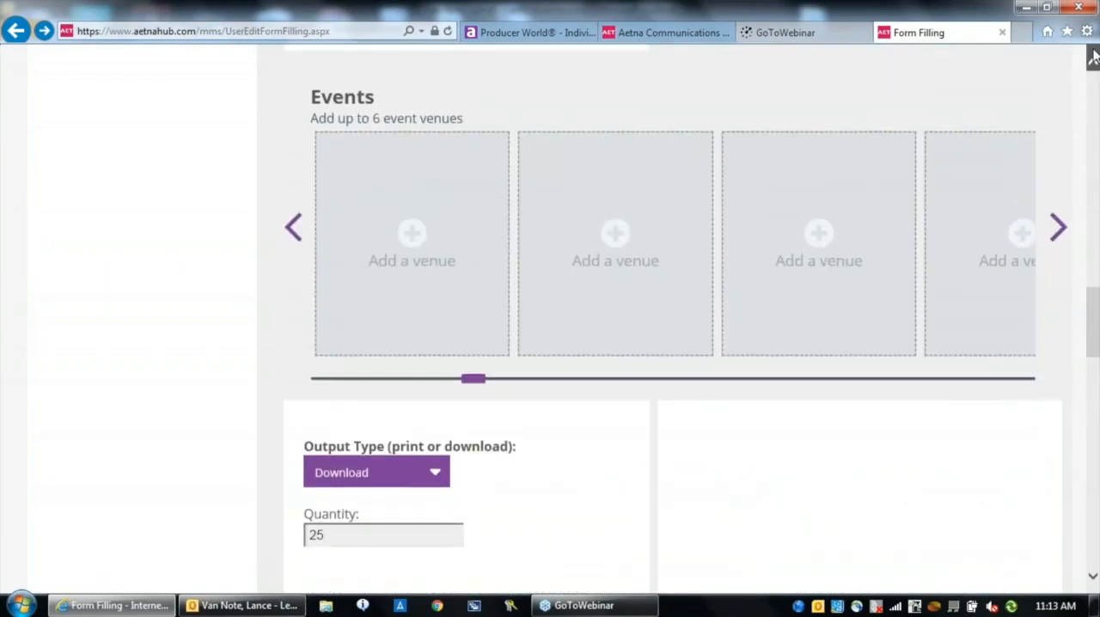
pyautogui.scroll(2, 1093, 55)
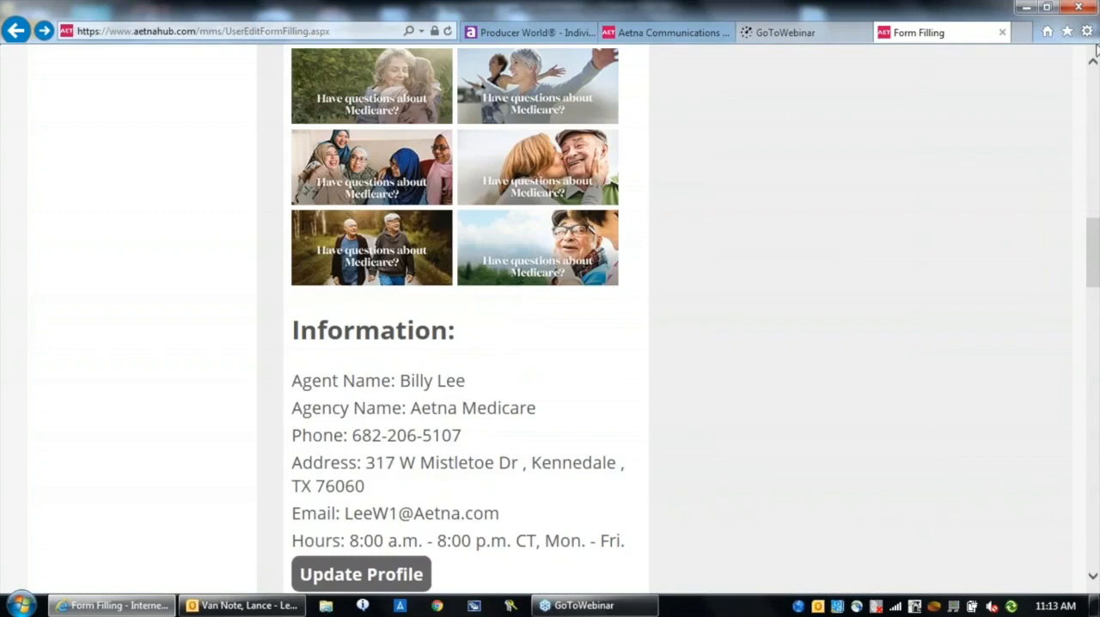
pyautogui.scroll(10, 1094, 55)
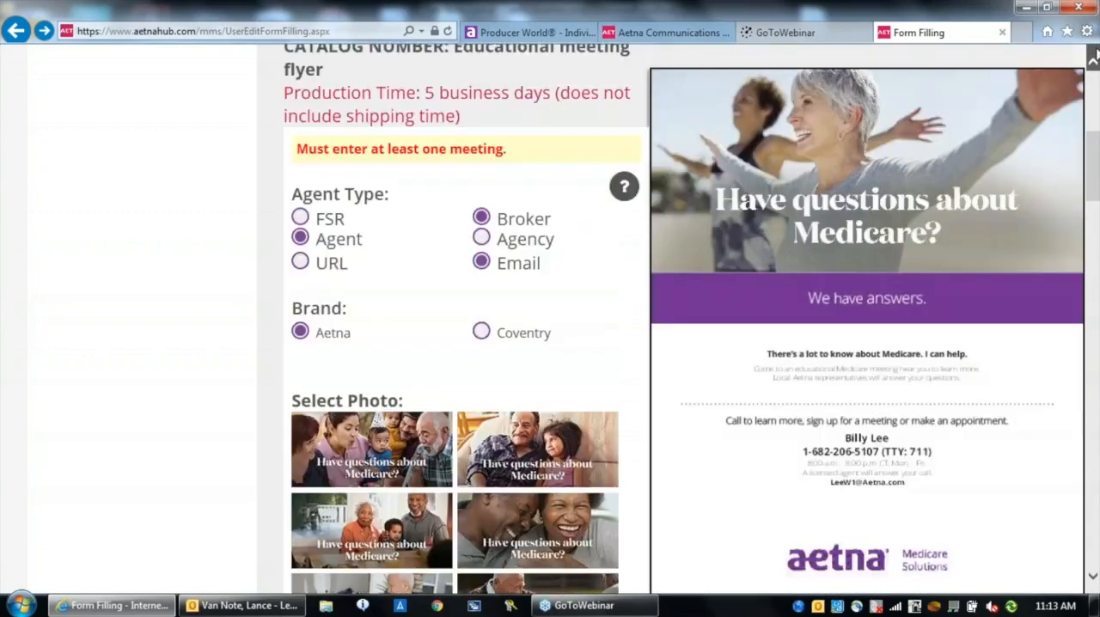
pyautogui.scroll(5, 1093, 55)
# Open the Lead Generation/Direct Mail category and filter it by state Texas, county Dallas, language English and brand Aetna and Coventry
pyautogui.click(48, 151)
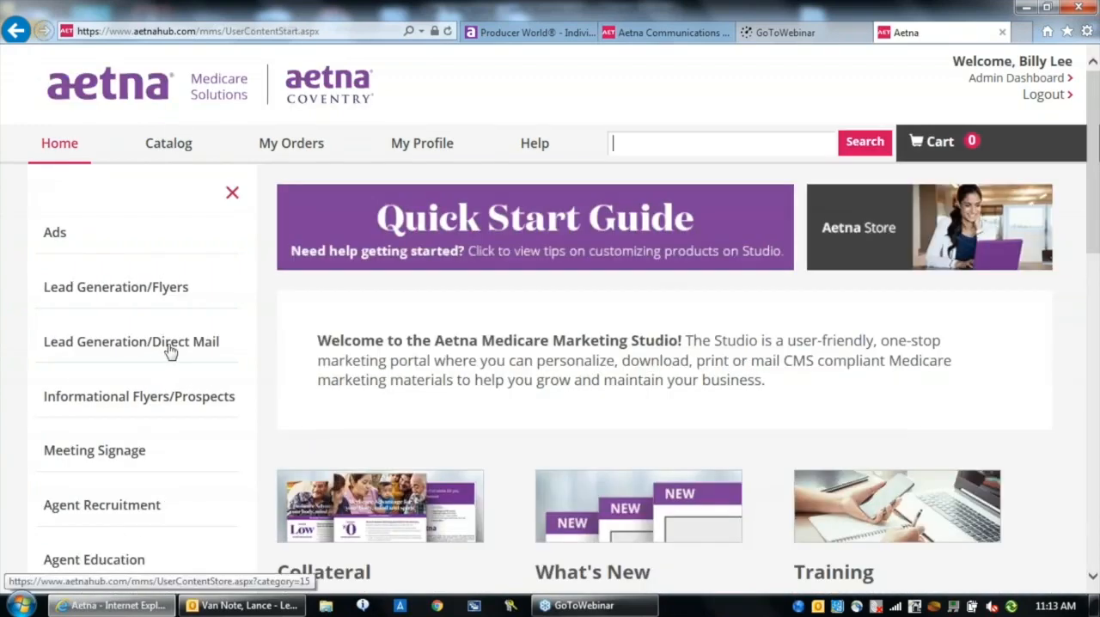
pyautogui.click(170, 348)
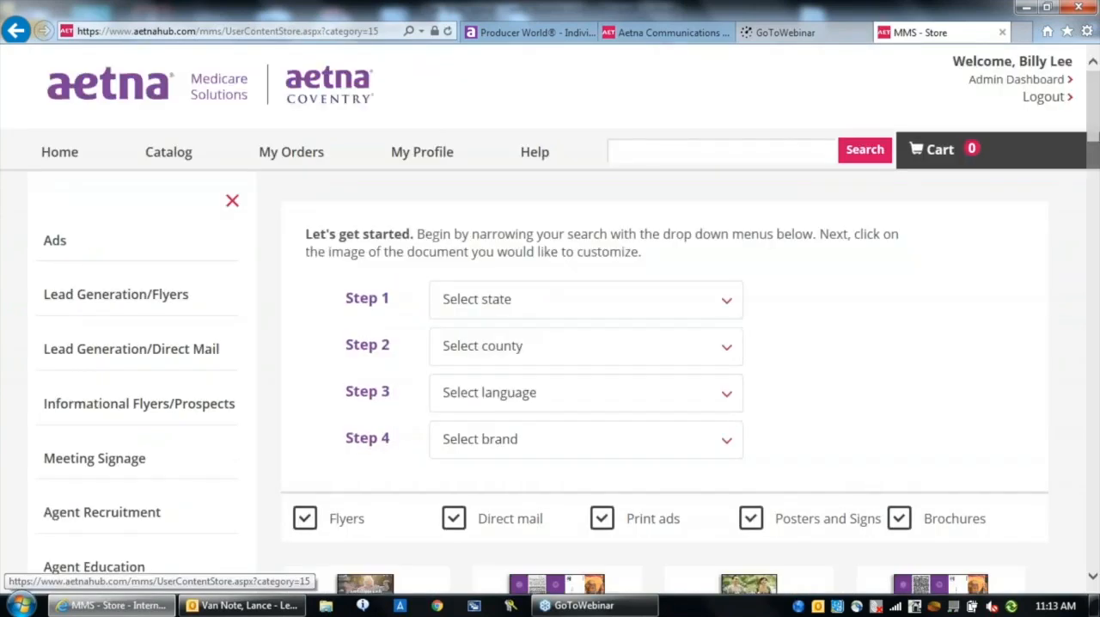
pyautogui.click(727, 301)
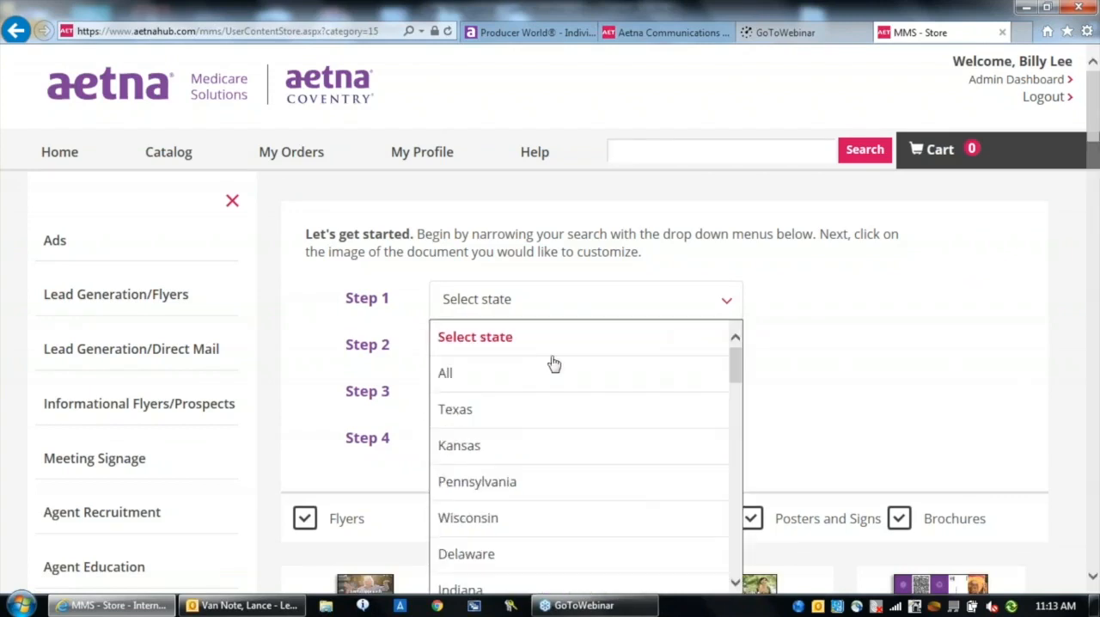
pyautogui.click(513, 412)
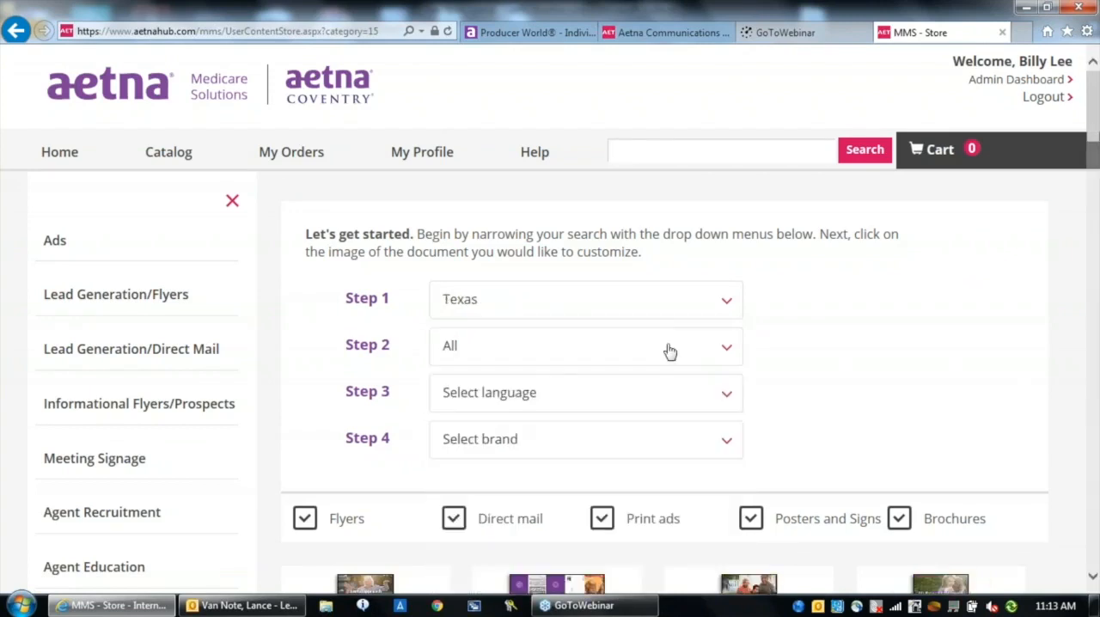
pyautogui.click(725, 351)
pyautogui.moveTo(741, 410); pyautogui.dragTo(742, 456)
pyautogui.click(523, 477)
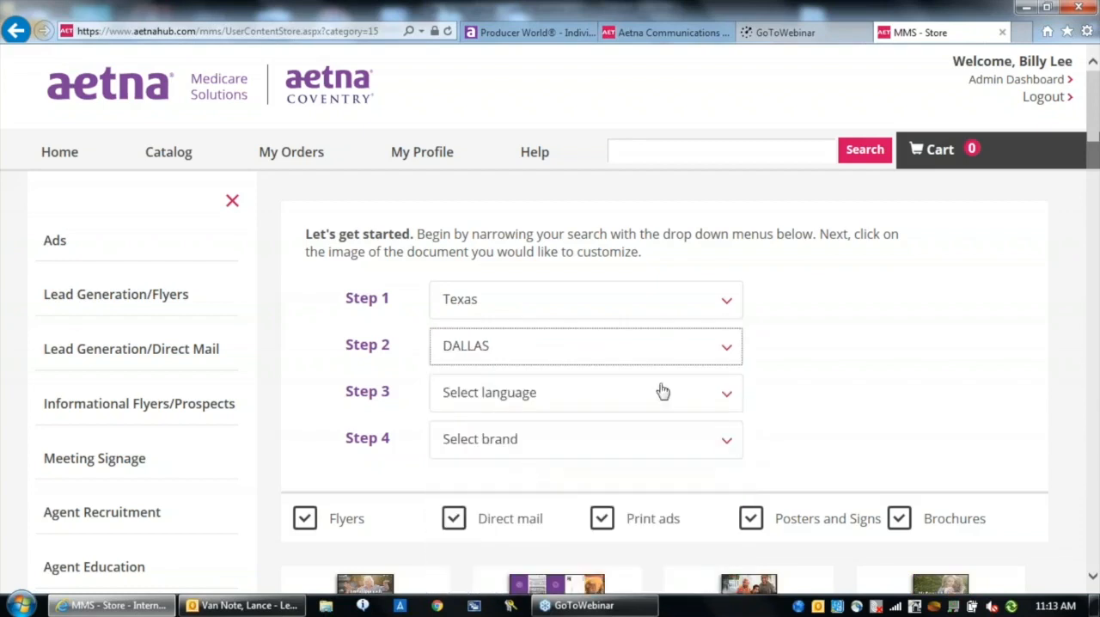
pyautogui.click(727, 391)
pyautogui.click(486, 502)
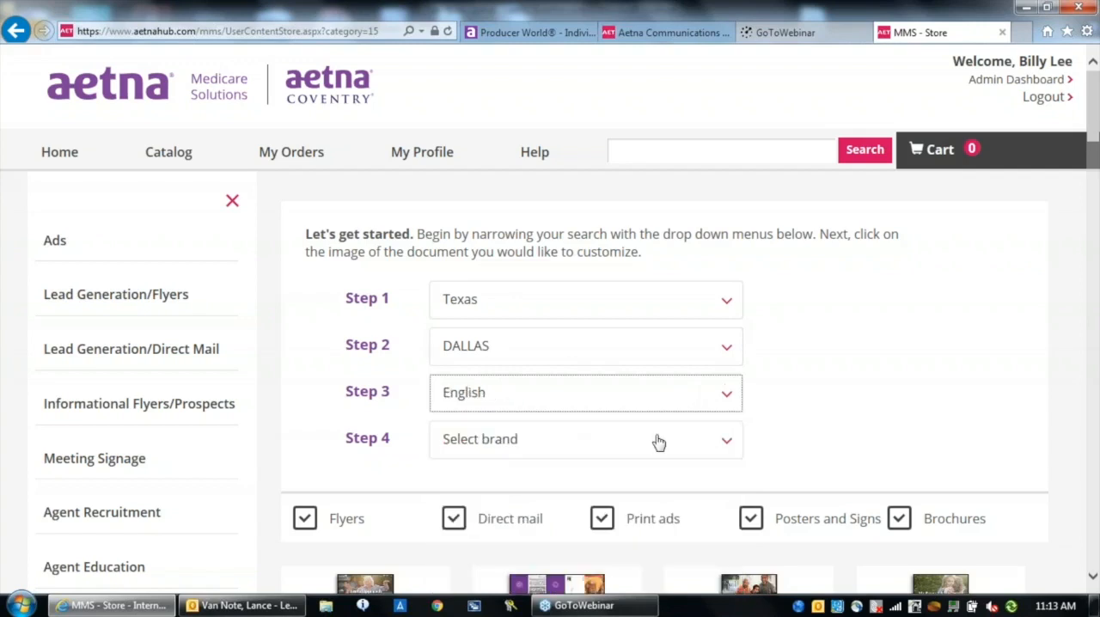
pyautogui.click(735, 441)
pyautogui.click(502, 550)
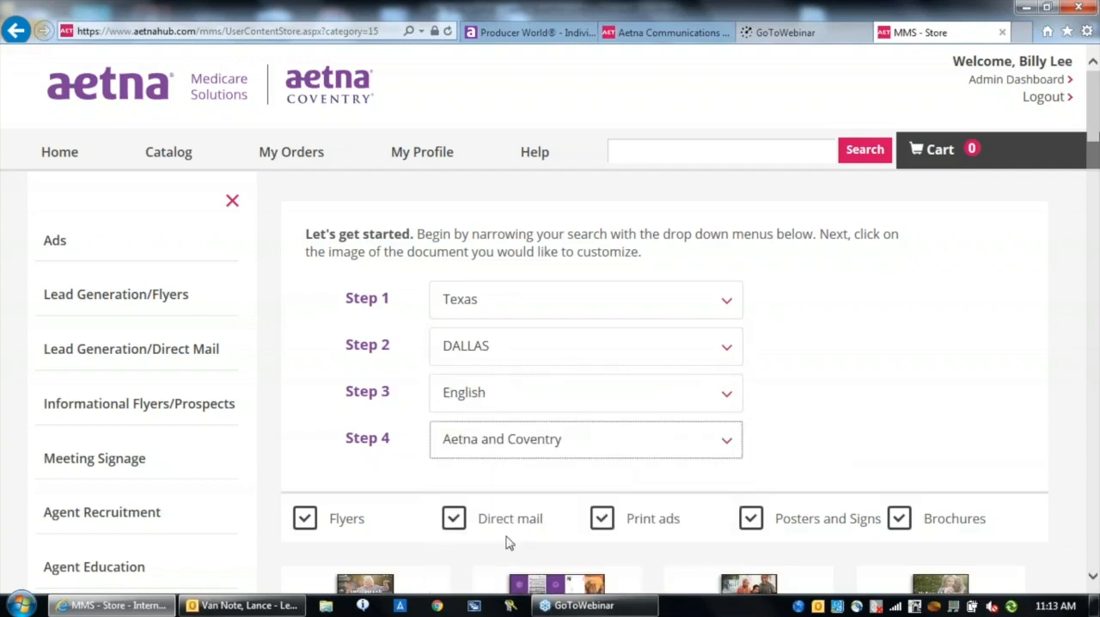
# Limit the material types to direct mail only and open the Plan Comparison brochure NM/TX for customization
pyautogui.click(1093, 575)
pyautogui.scroll(-3, 1093, 582)
pyautogui.click(304, 244)
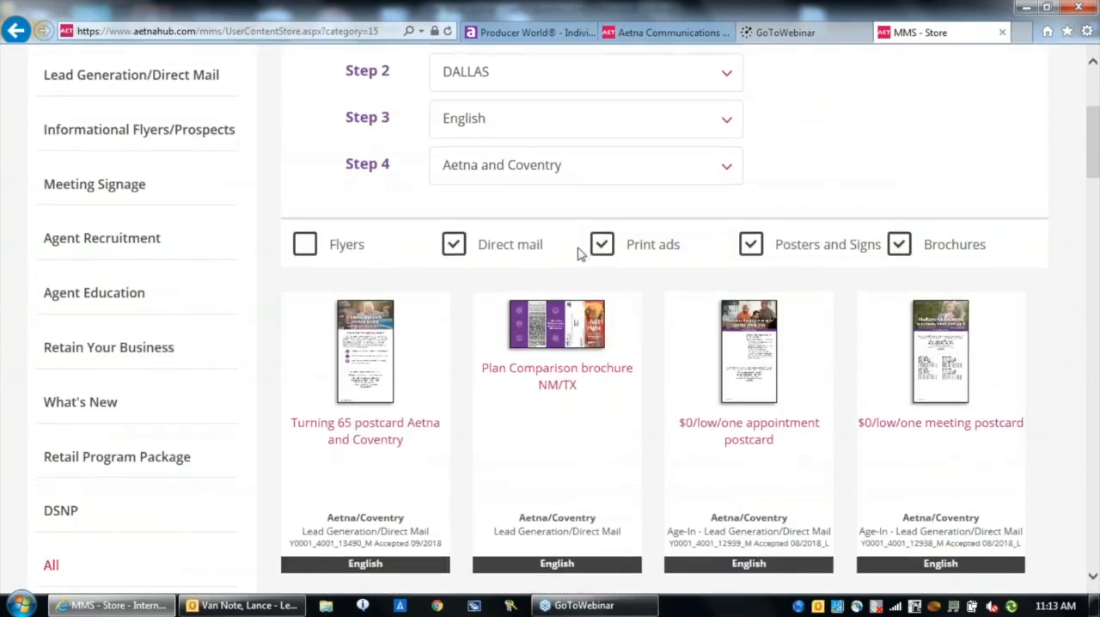
pyautogui.click(607, 245)
pyautogui.click(750, 245)
pyautogui.click(910, 249)
pyautogui.scroll(-2, 1093, 574)
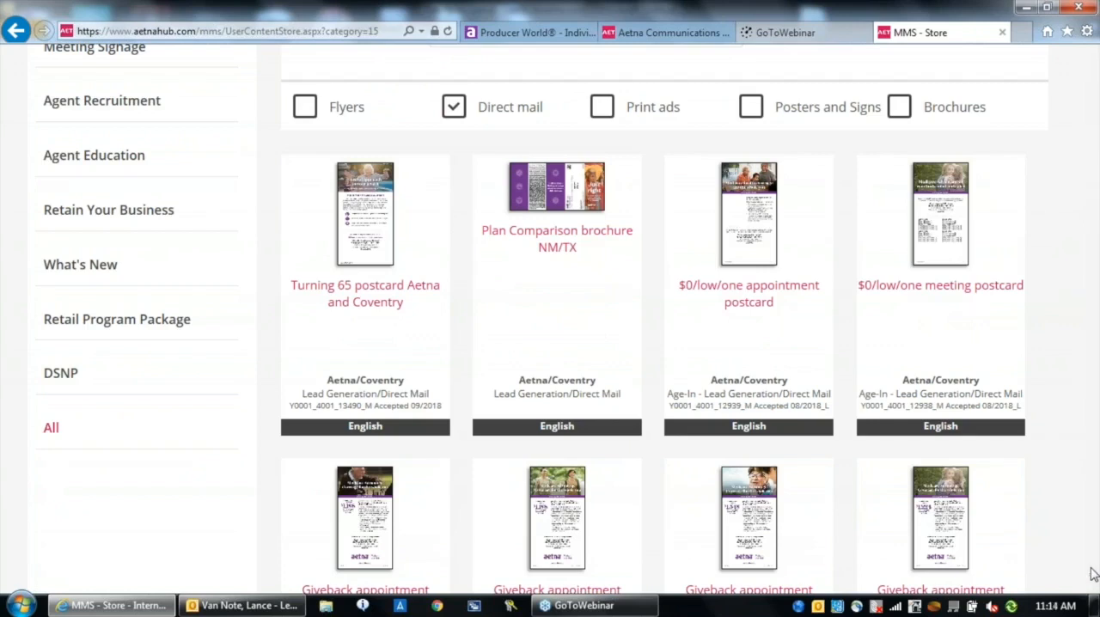
pyautogui.click(567, 190)
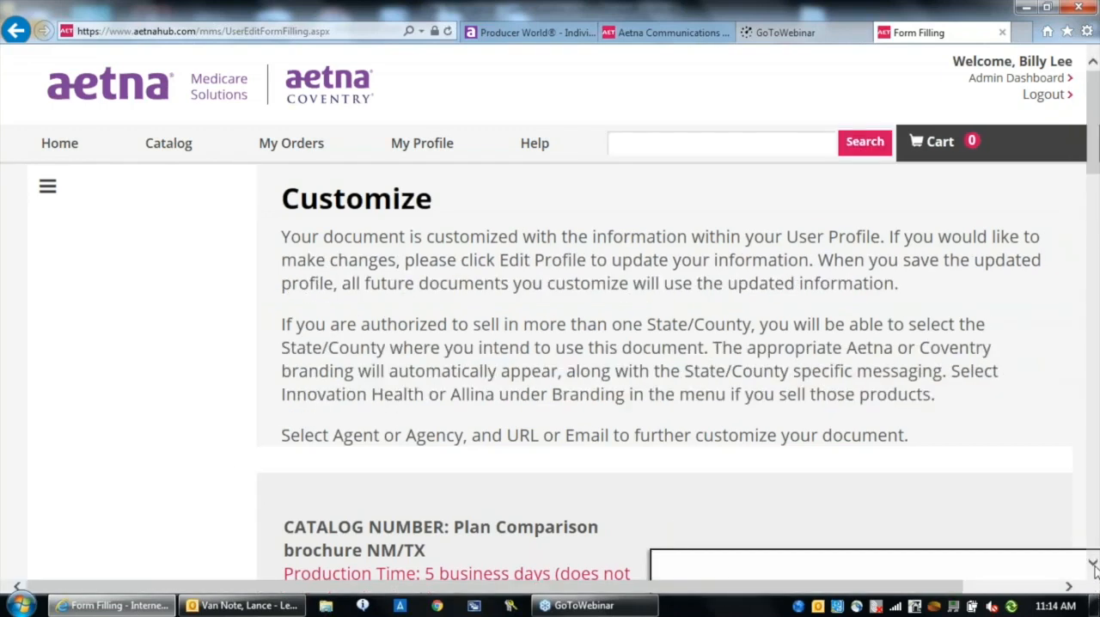
# Customize the plan comparison brochure with the city Dallas and the BKR, Agent and Email options
pyautogui.click(1095, 568)
pyautogui.click(1094, 567)
pyautogui.click(1094, 567)
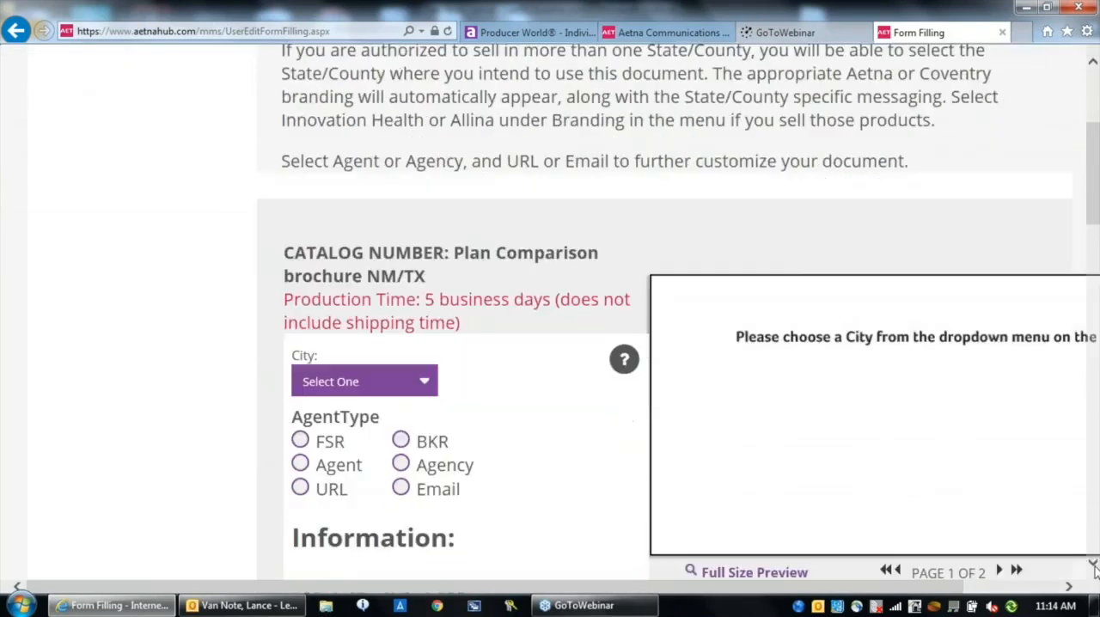
pyautogui.click(1094, 567)
pyautogui.click(1094, 567)
pyautogui.click(1094, 567)
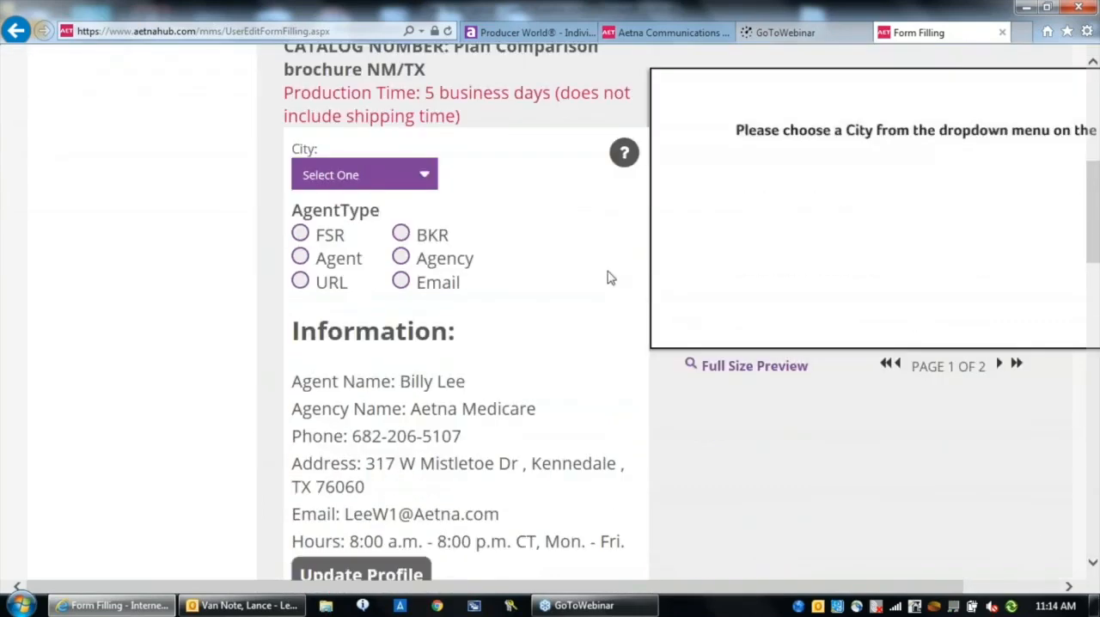
pyautogui.click(428, 177)
pyautogui.scroll(-1, 344, 257)
pyautogui.click(322, 273)
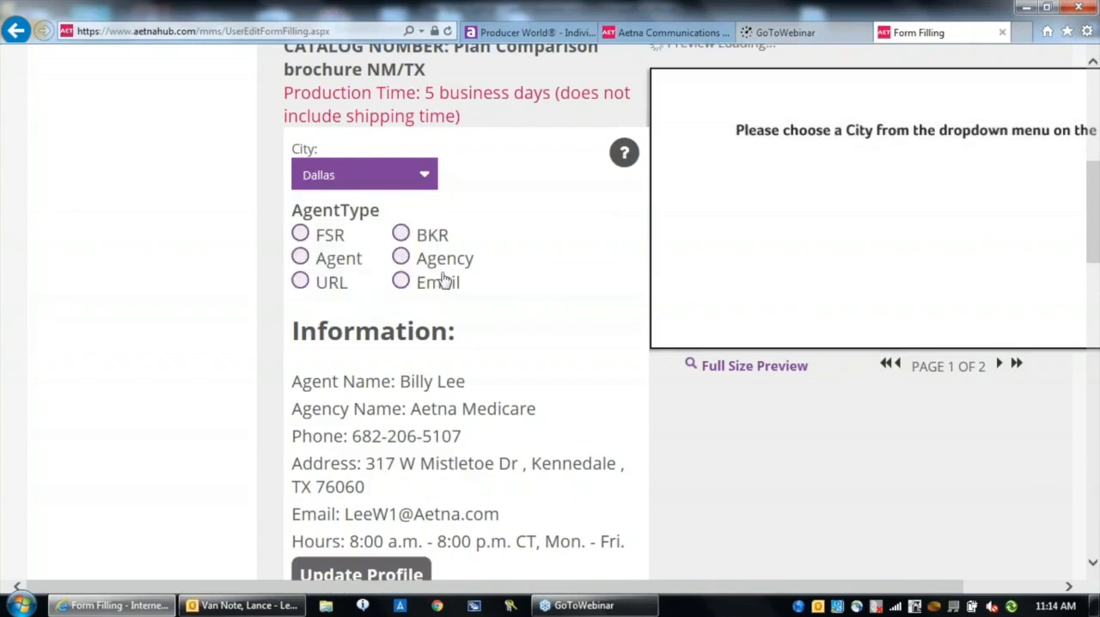
pyautogui.click(403, 236)
pyautogui.click(300, 258)
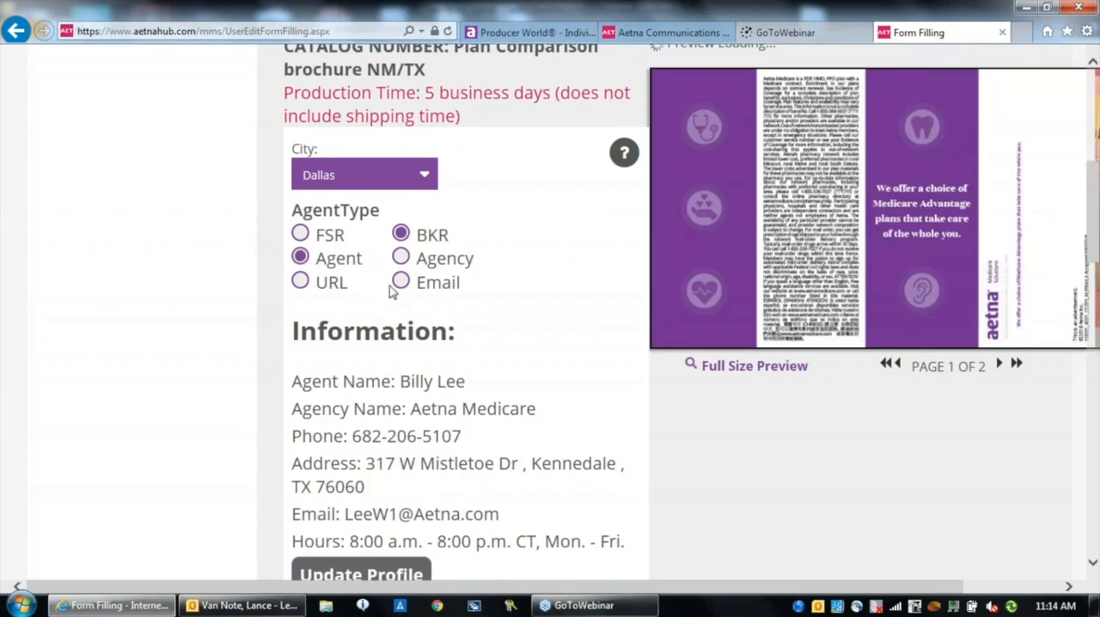
pyautogui.click(400, 283)
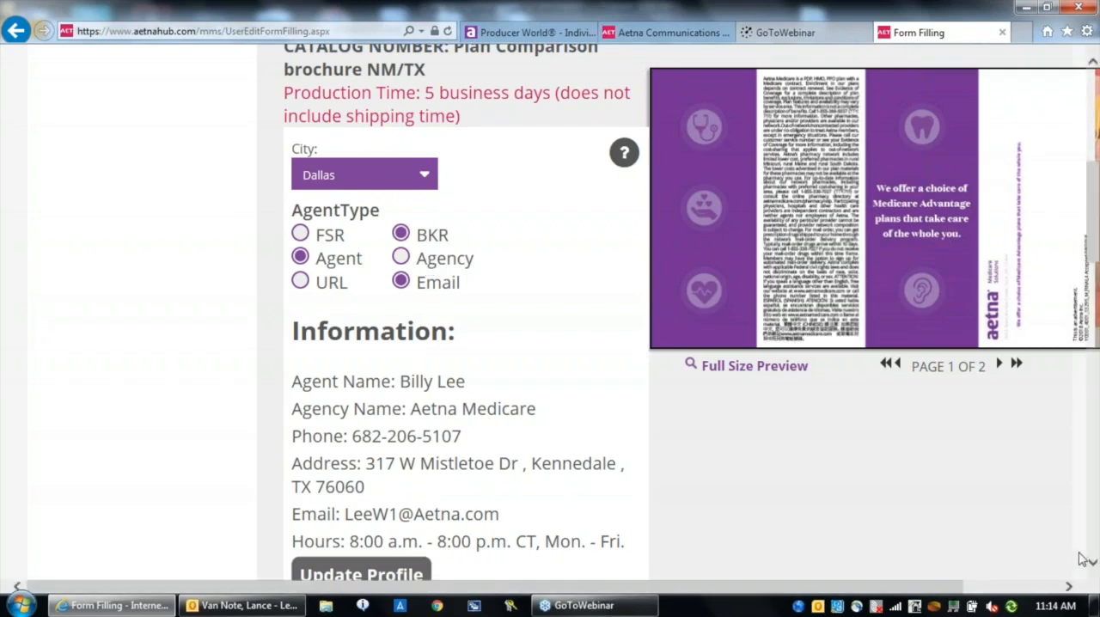
# Open the brochure's full-size proof and view the plan comparison table on its second page
pyautogui.scroll(-1, 1085, 559)
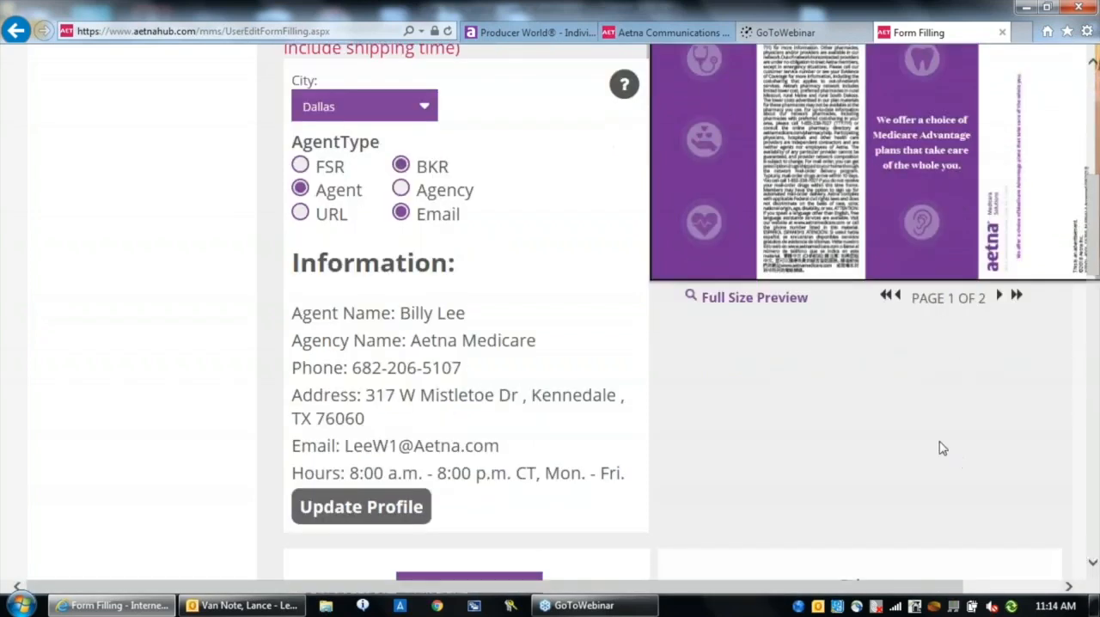
pyautogui.click(763, 300)
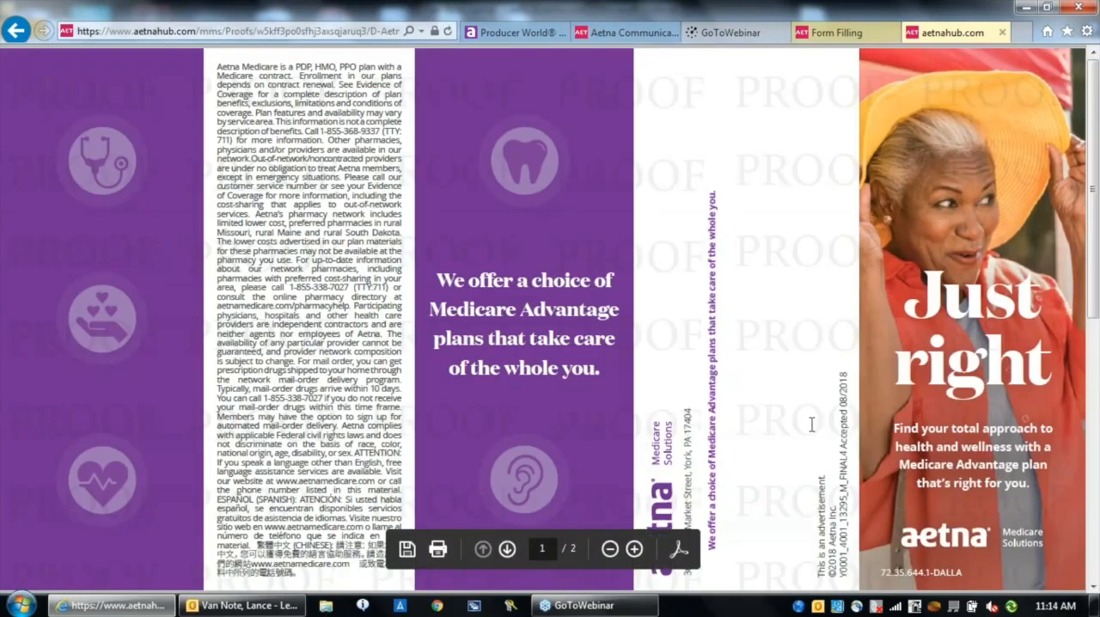
pyautogui.click(508, 549)
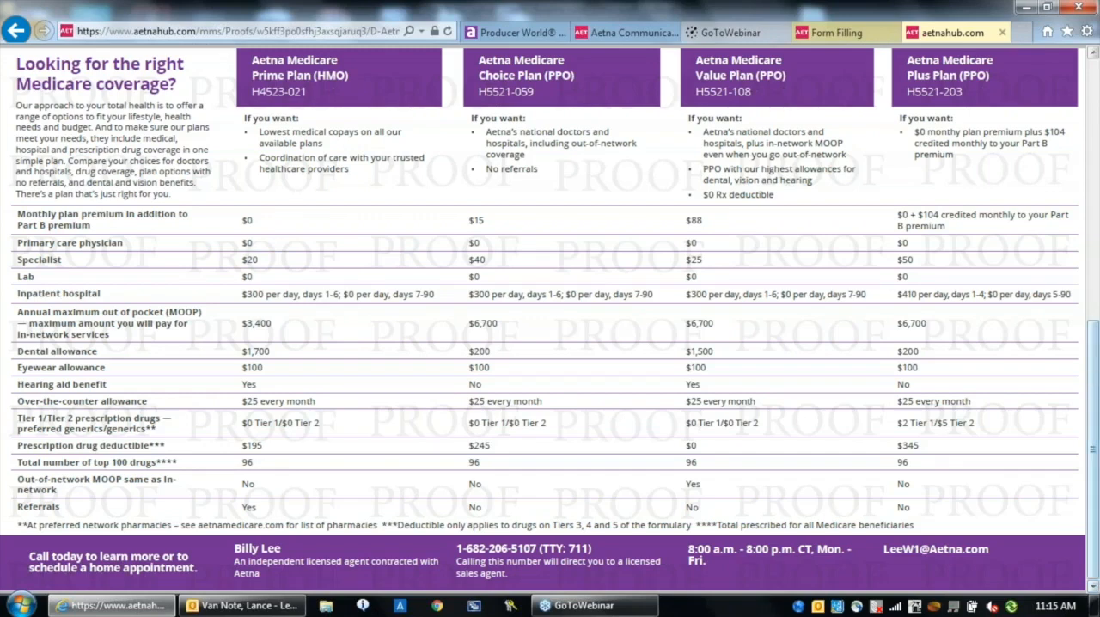
# Close the brochure proof and set the output type to Print & Mail with First class presort: 1-3 days delivery
pyautogui.click(1002, 32)
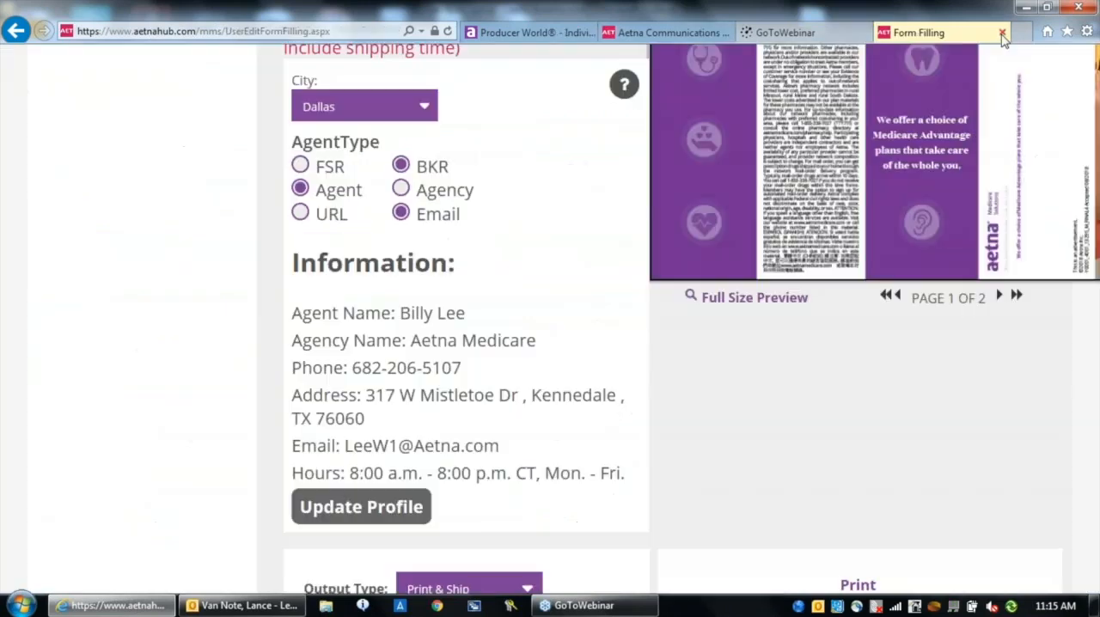
pyautogui.scroll(-4, 1093, 566)
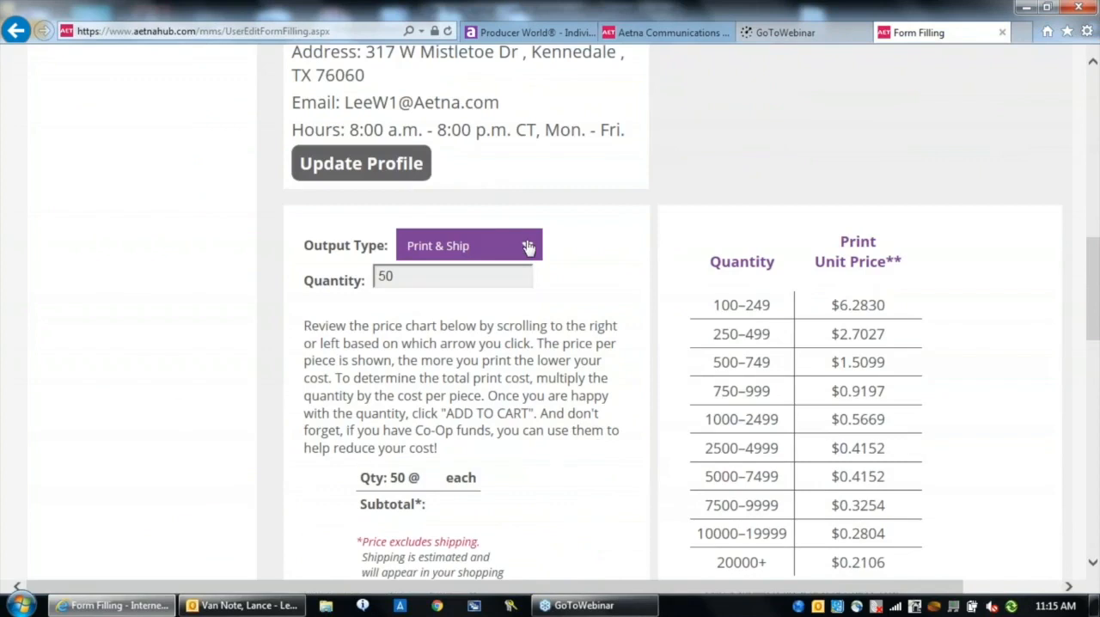
pyautogui.click(527, 247)
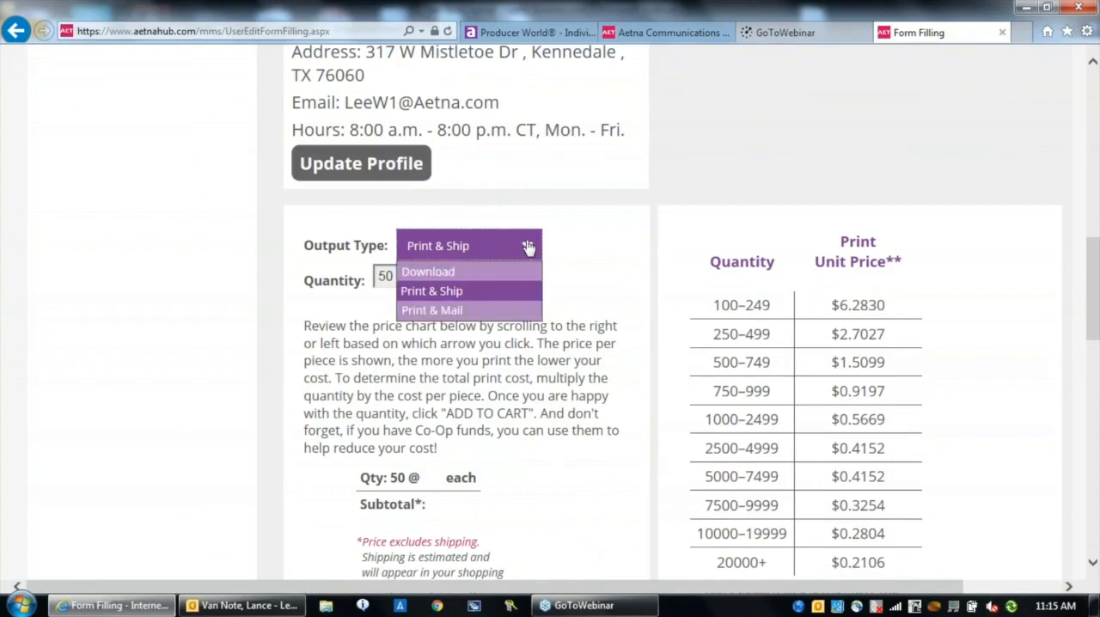
pyautogui.click(458, 314)
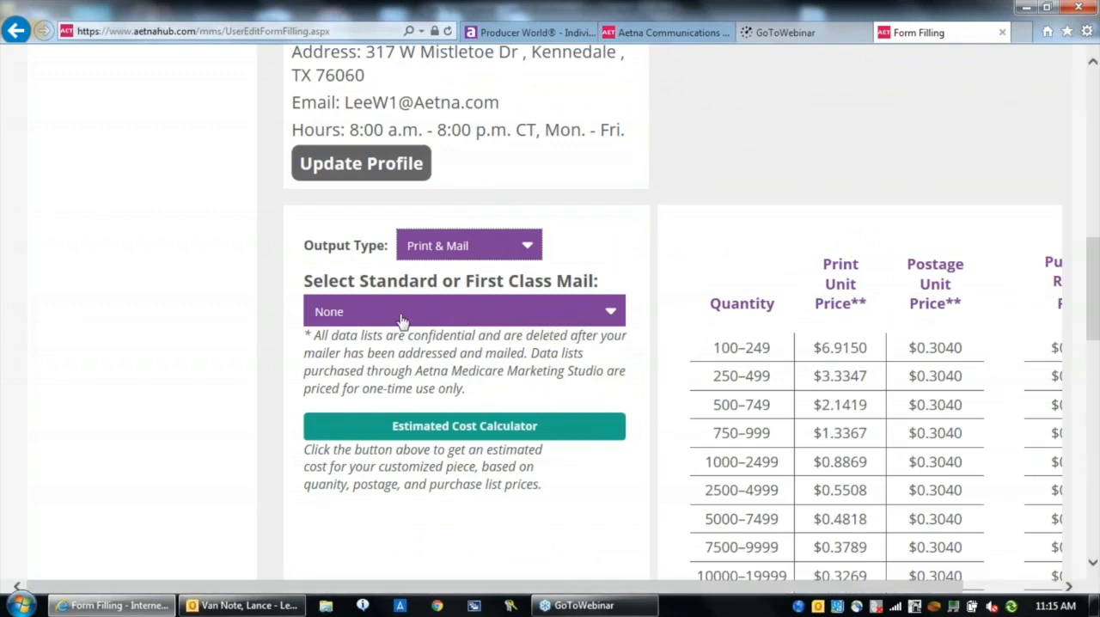
pyautogui.click(609, 315)
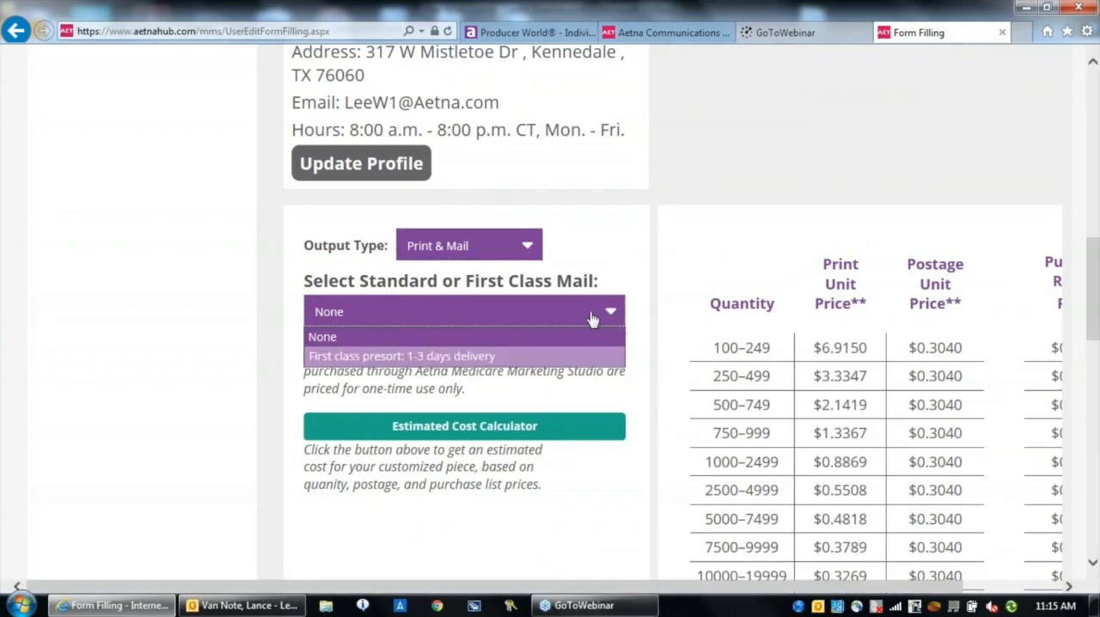
pyautogui.click(486, 357)
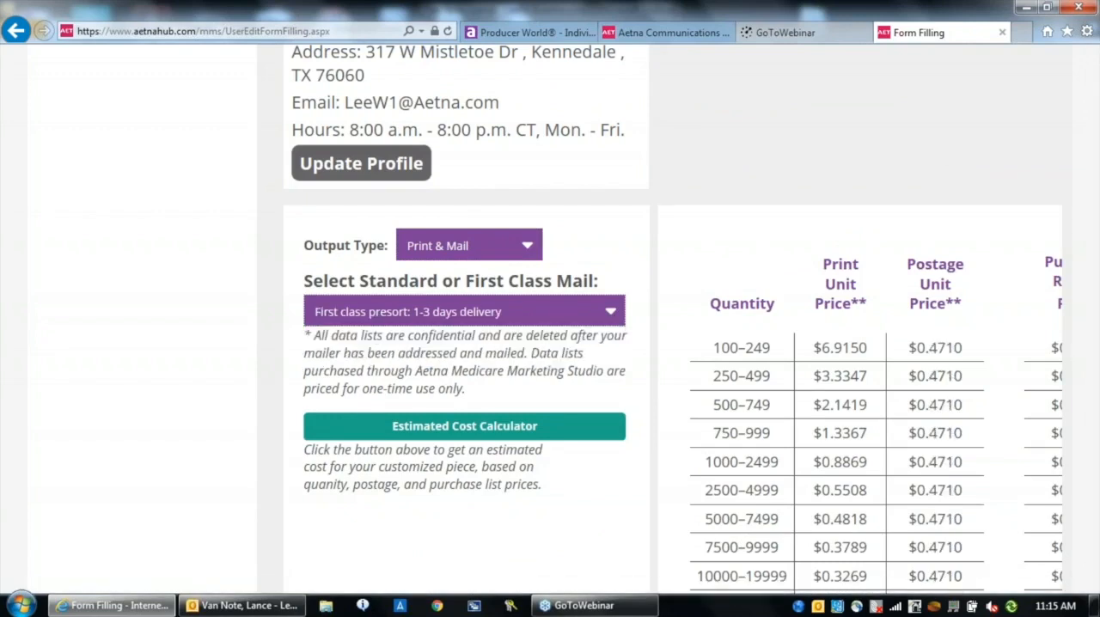
# Approve the usage statement, continue to the data list stage and choose to acquire a data list
pyautogui.scroll(-5, 1094, 560)
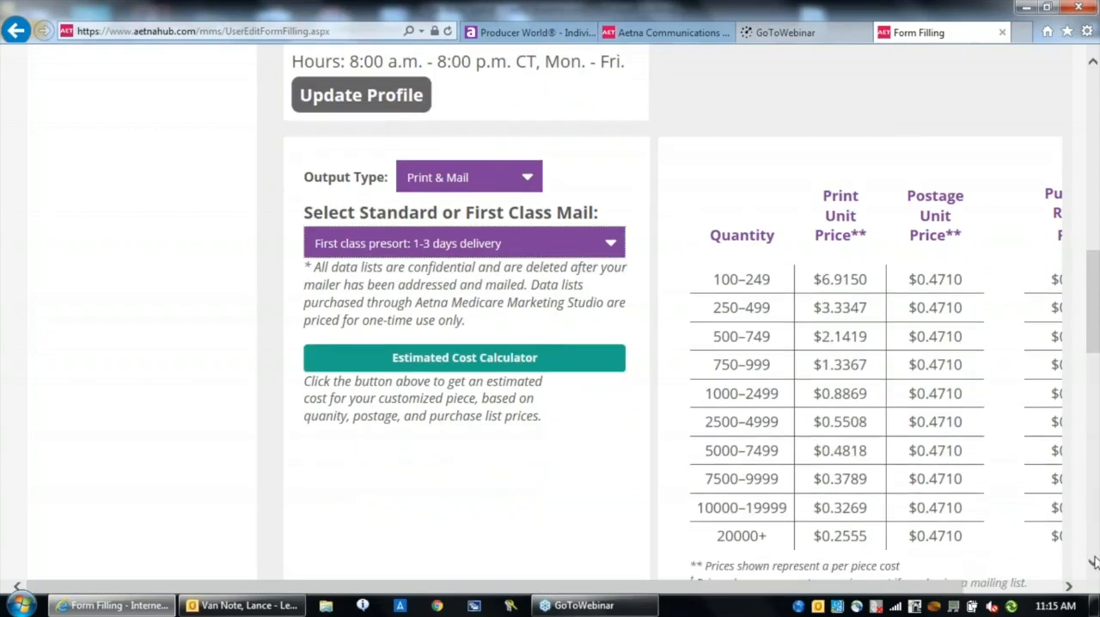
pyautogui.scroll(-4, 1093, 560)
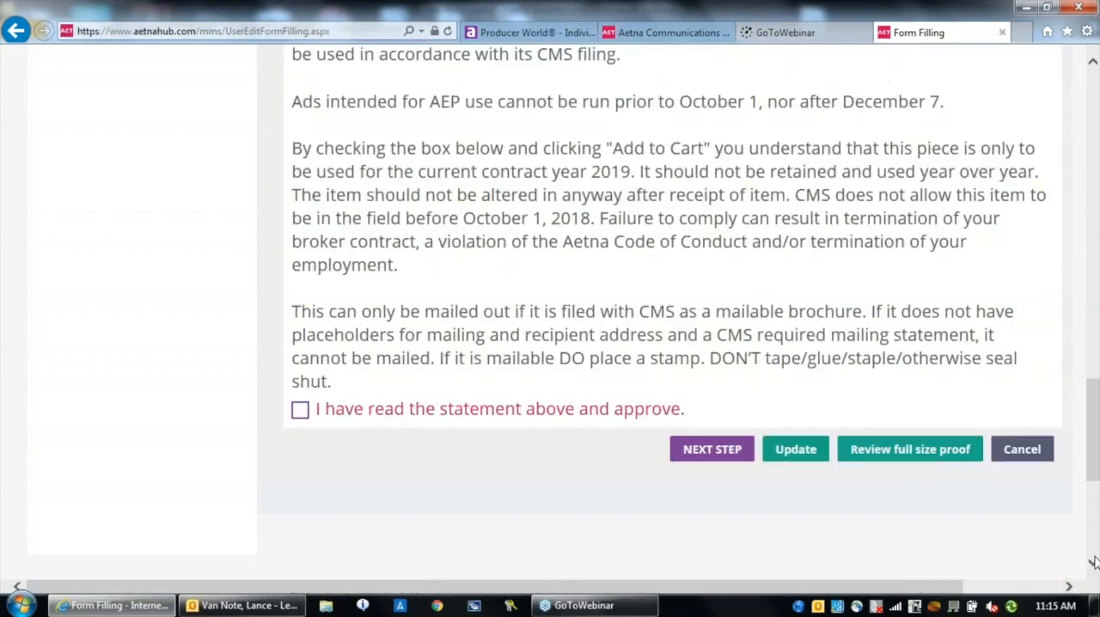
pyautogui.click(299, 410)
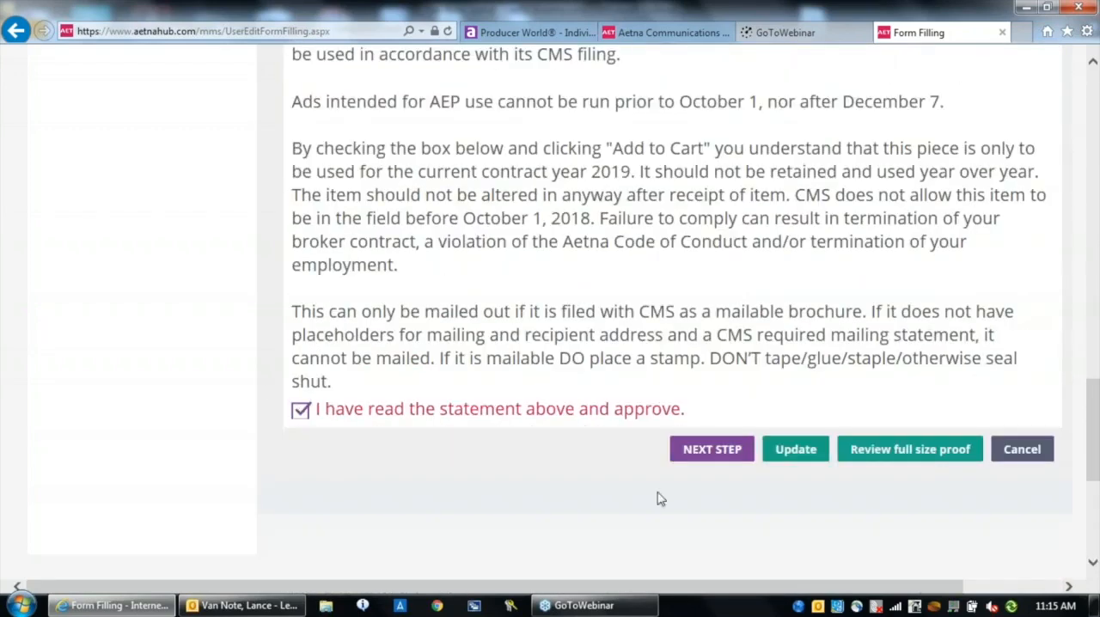
pyautogui.click(710, 450)
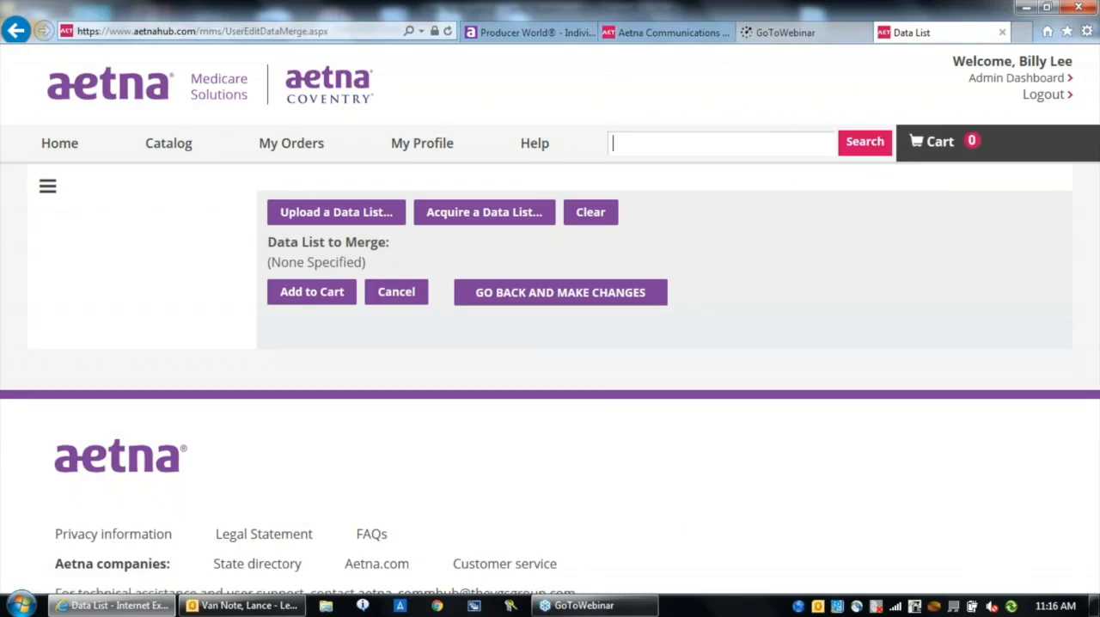
pyautogui.click(492, 221)
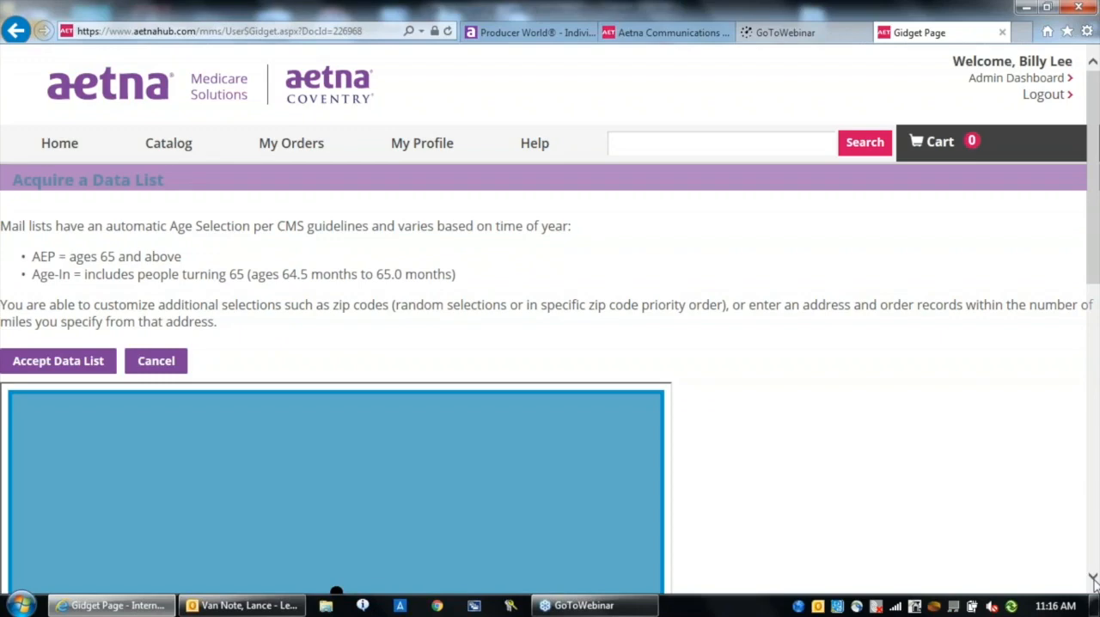
# Select the list geography by city, choosing Dallas in the state of Texas
pyautogui.scroll(-2, 1089, 533)
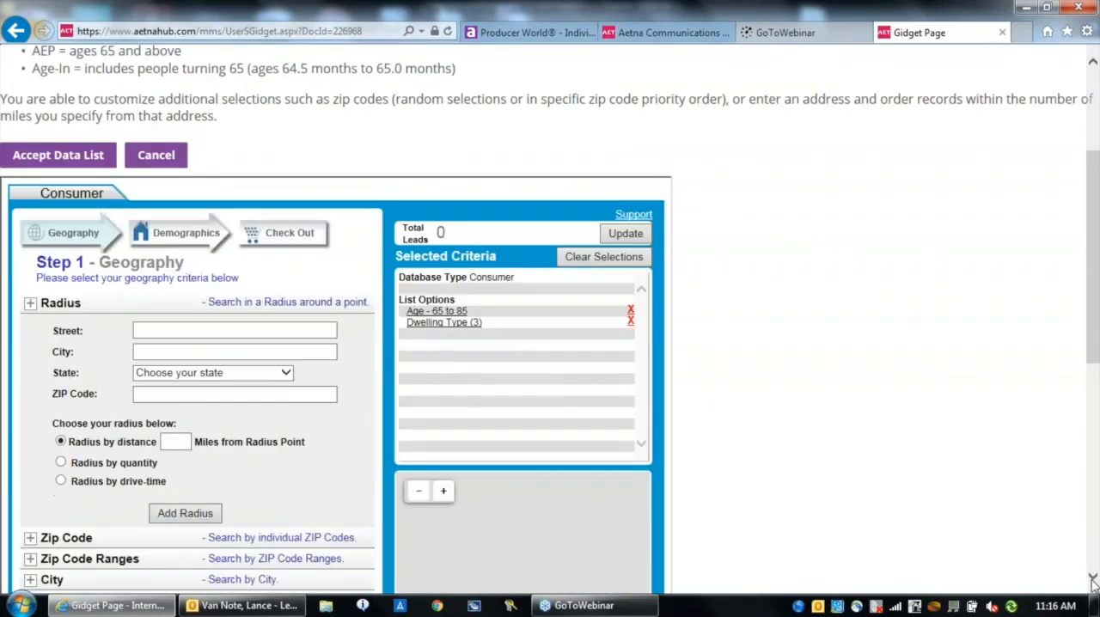
pyautogui.scroll(-3, 1093, 583)
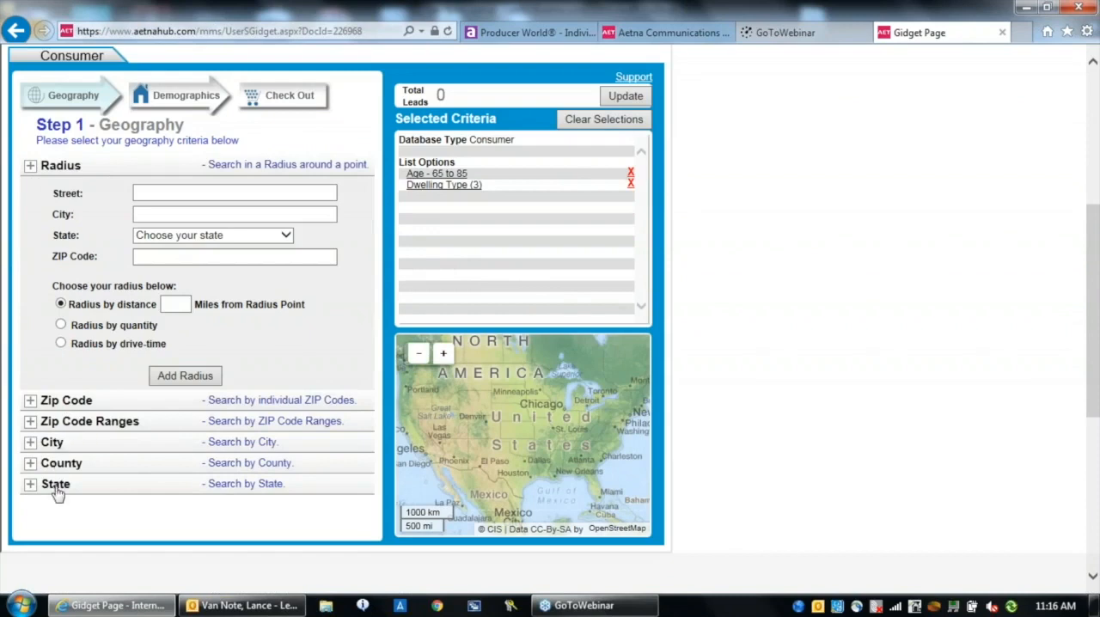
pyautogui.click(31, 444)
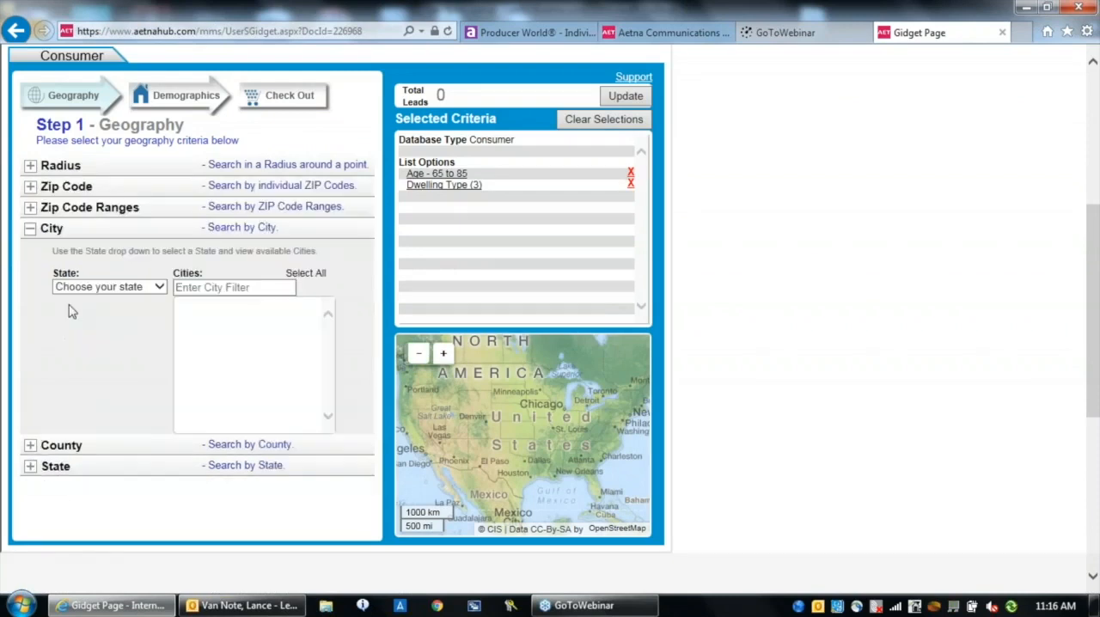
pyautogui.click(157, 288)
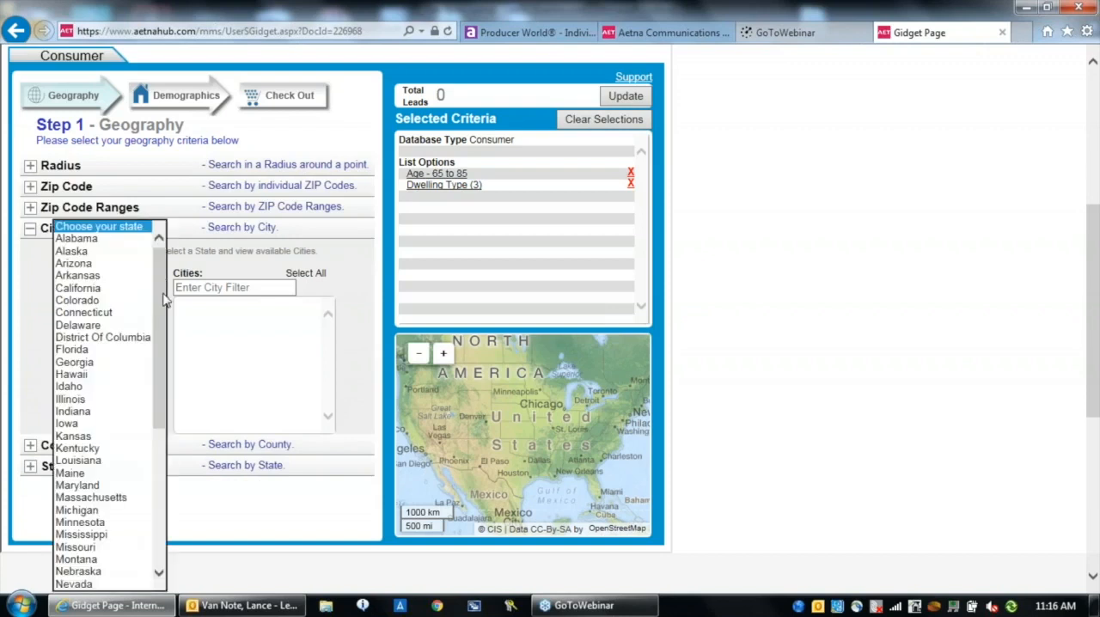
pyautogui.scroll(-7, 159, 344)
pyautogui.click(70, 498)
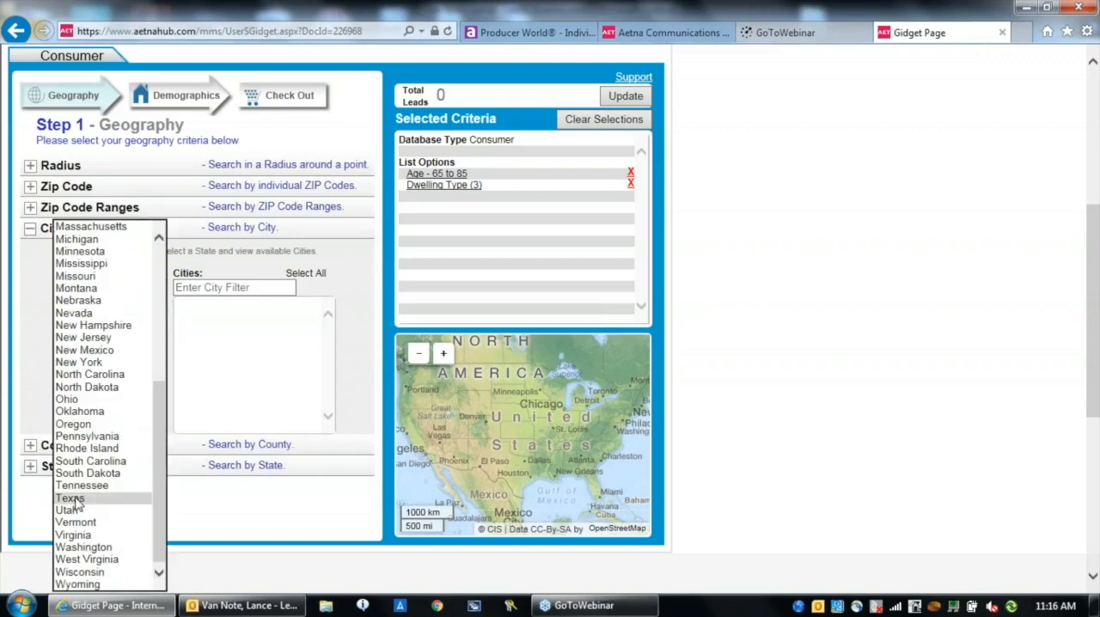
pyautogui.scroll(-5, 249, 361)
pyautogui.click(191, 378)
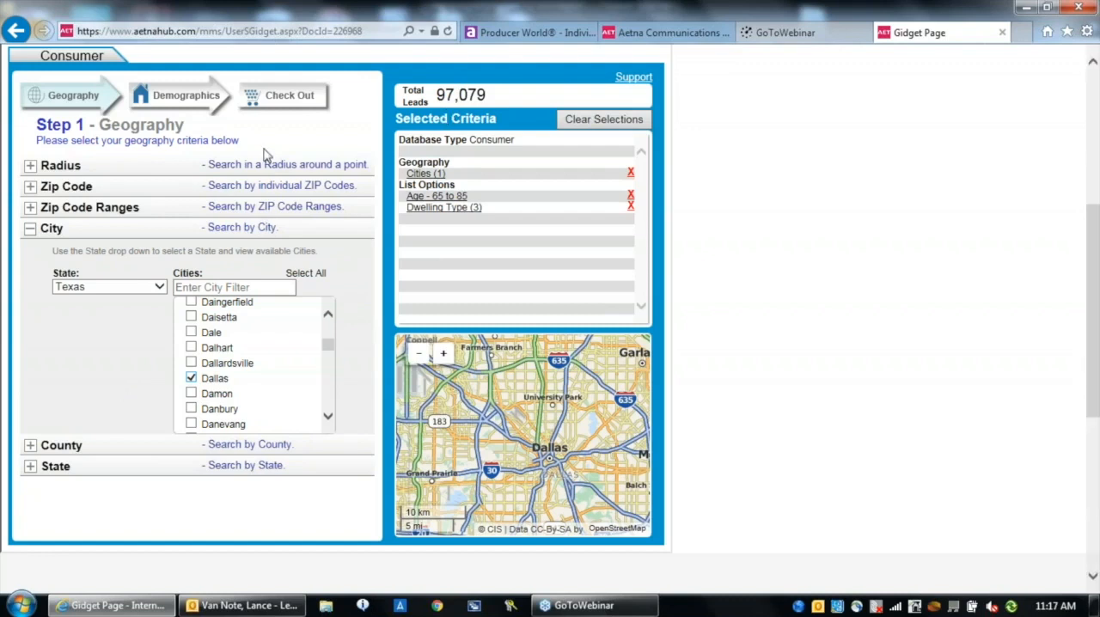
# Go to the demographics criteria and restrict the list to the gender Female
pyautogui.click(188, 100)
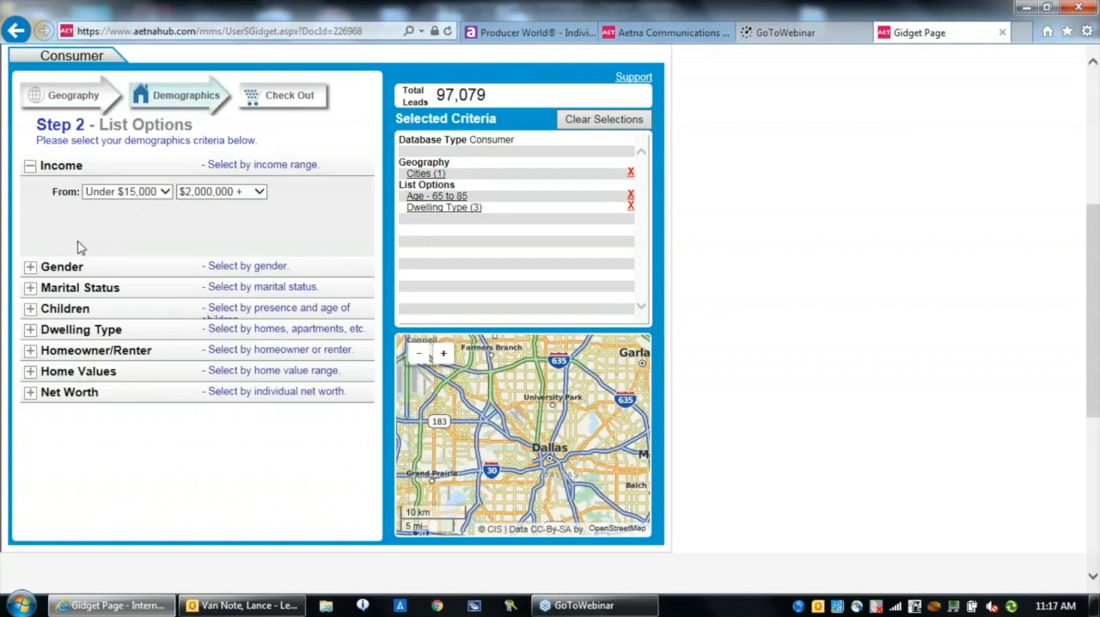
pyautogui.click(30, 267)
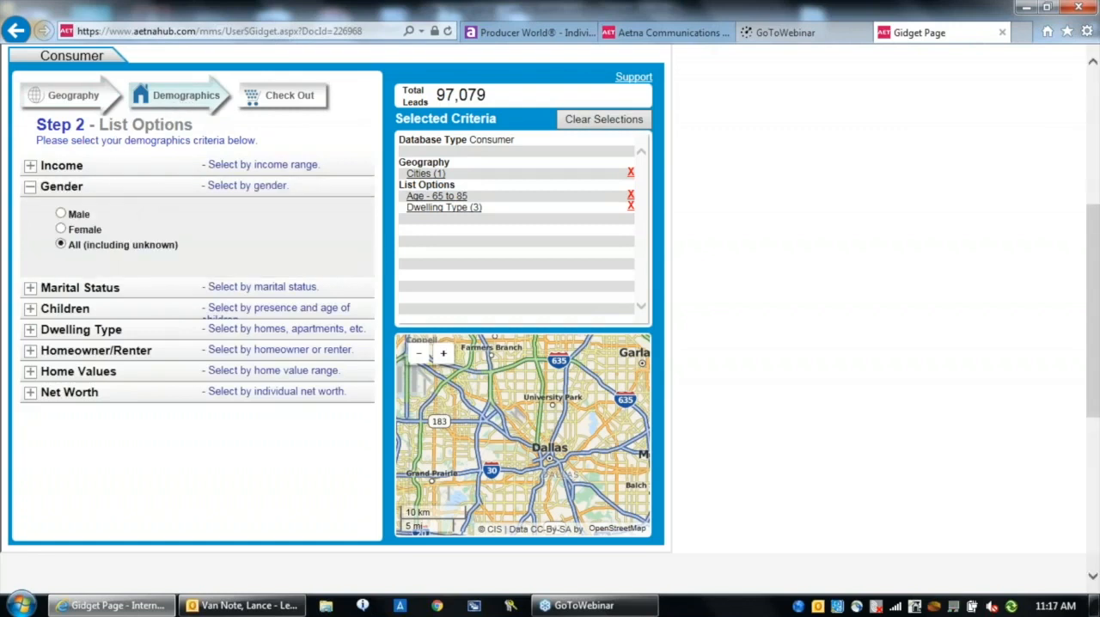
pyautogui.click(61, 230)
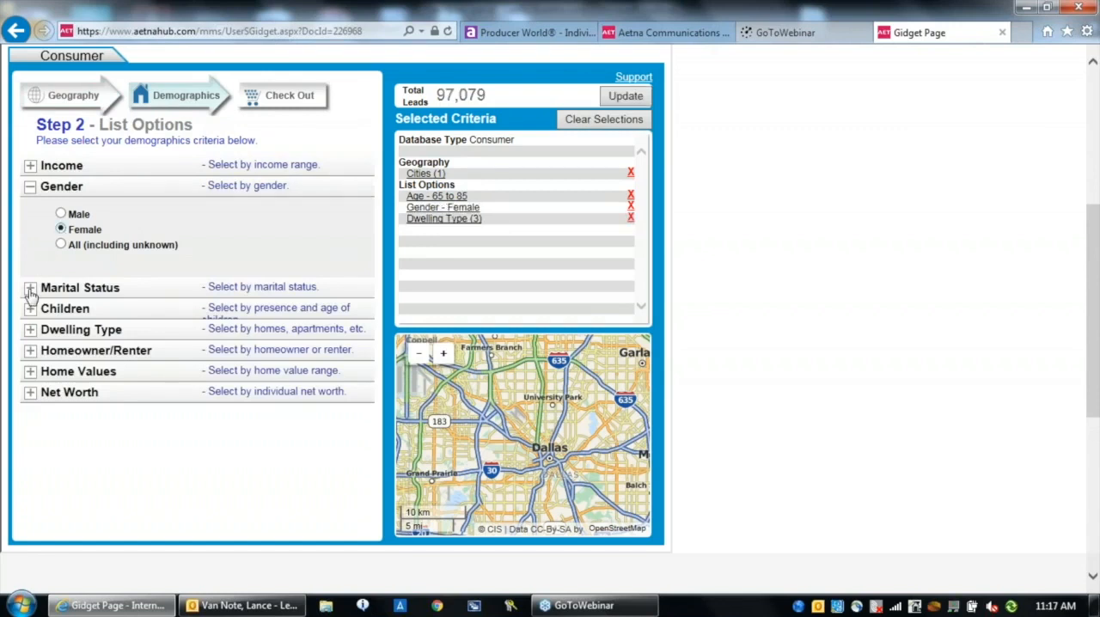
# Look through the marital status, dwelling type, homeowner/renter, home values, net worth, income and gender criteria
pyautogui.click(30, 290)
pyautogui.click(30, 330)
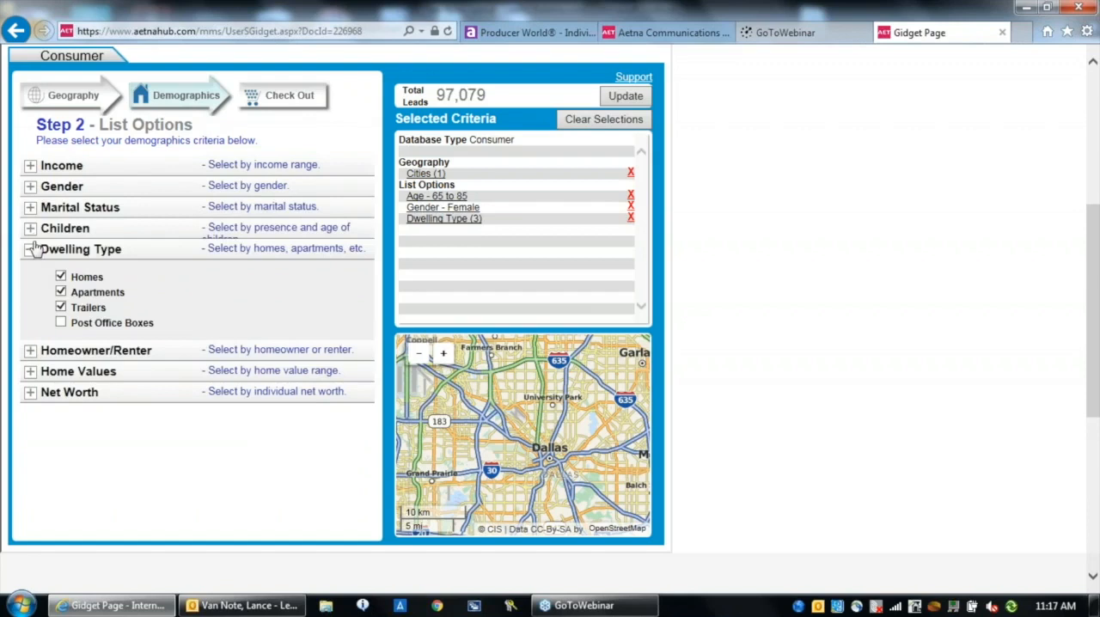
pyautogui.click(31, 350)
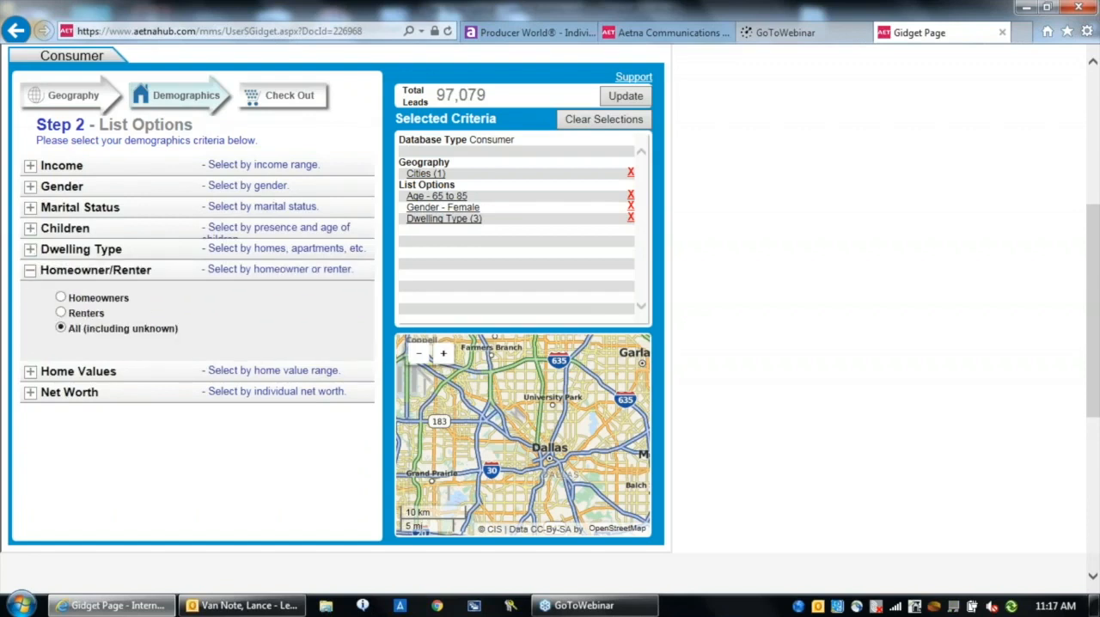
pyautogui.click(30, 372)
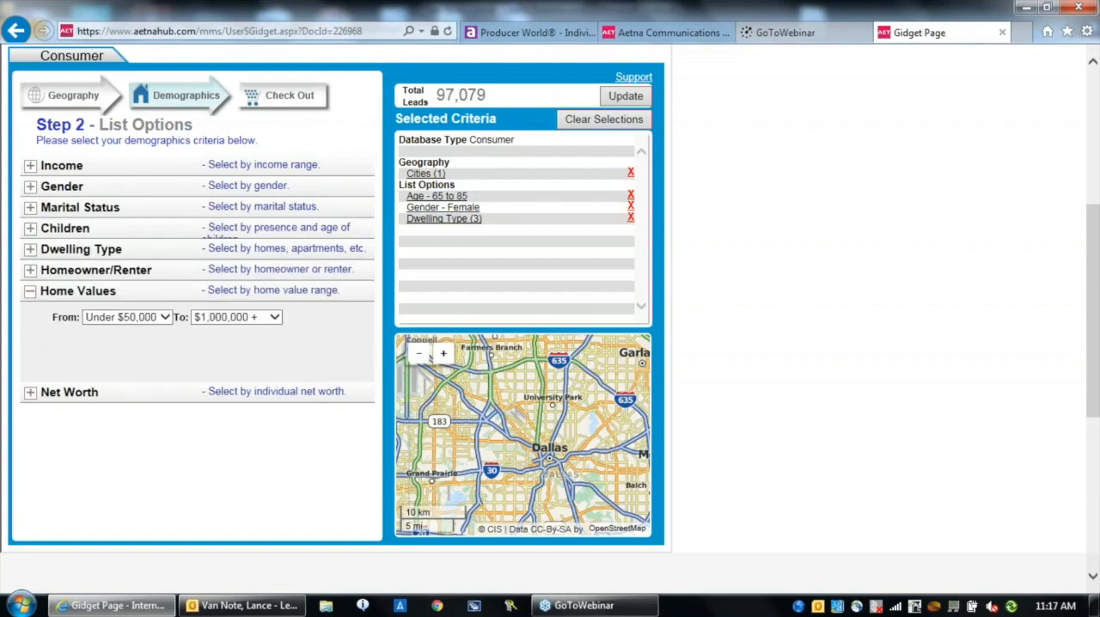
pyautogui.click(30, 393)
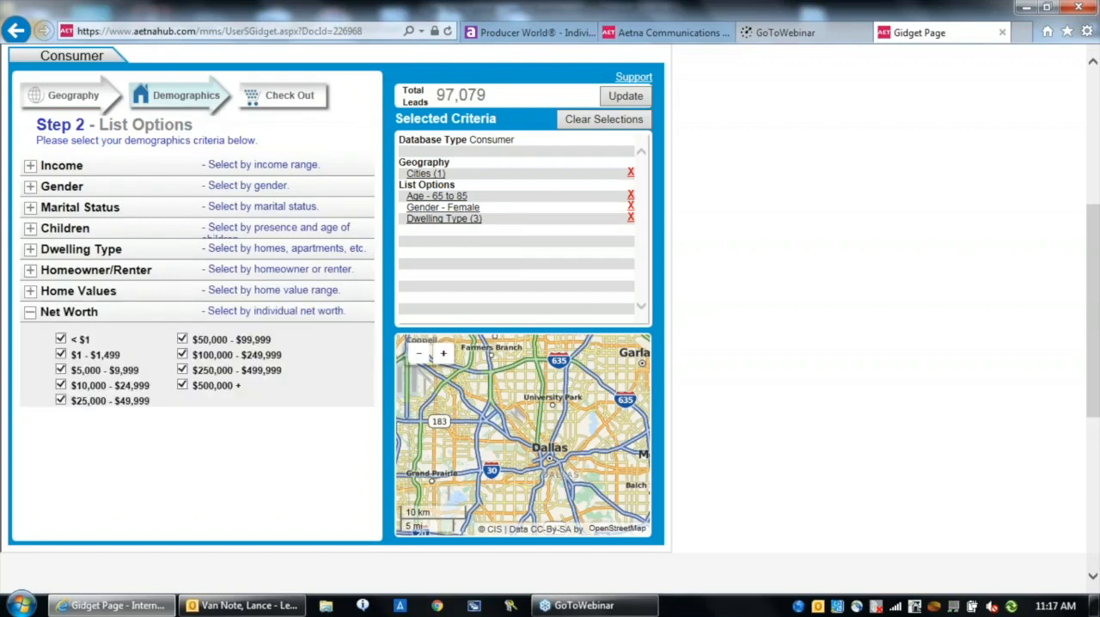
pyautogui.click(30, 167)
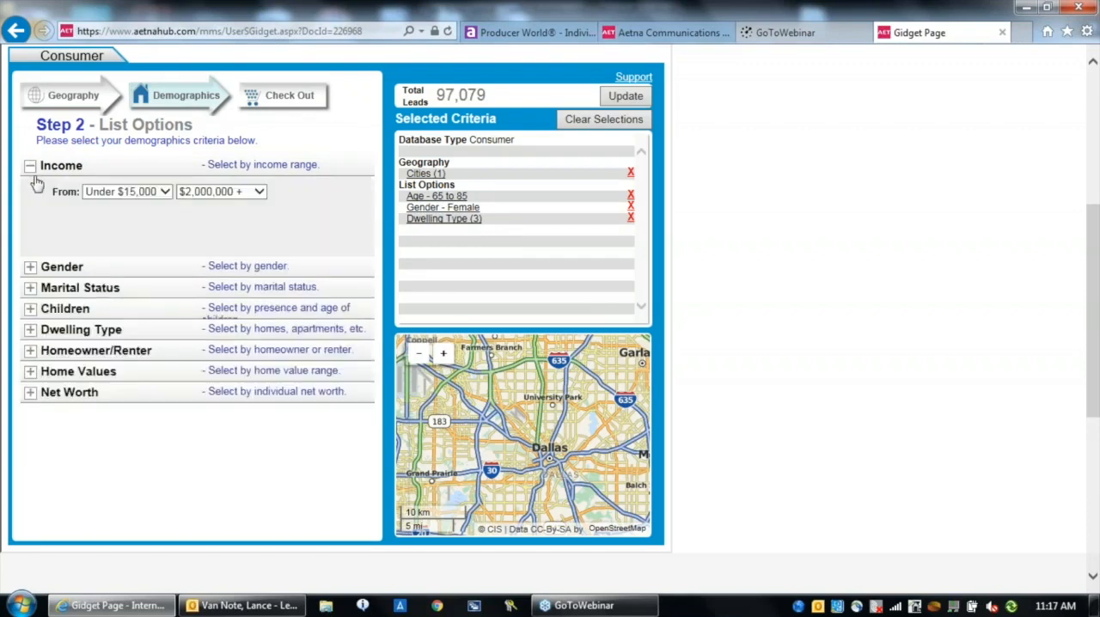
pyautogui.click(30, 268)
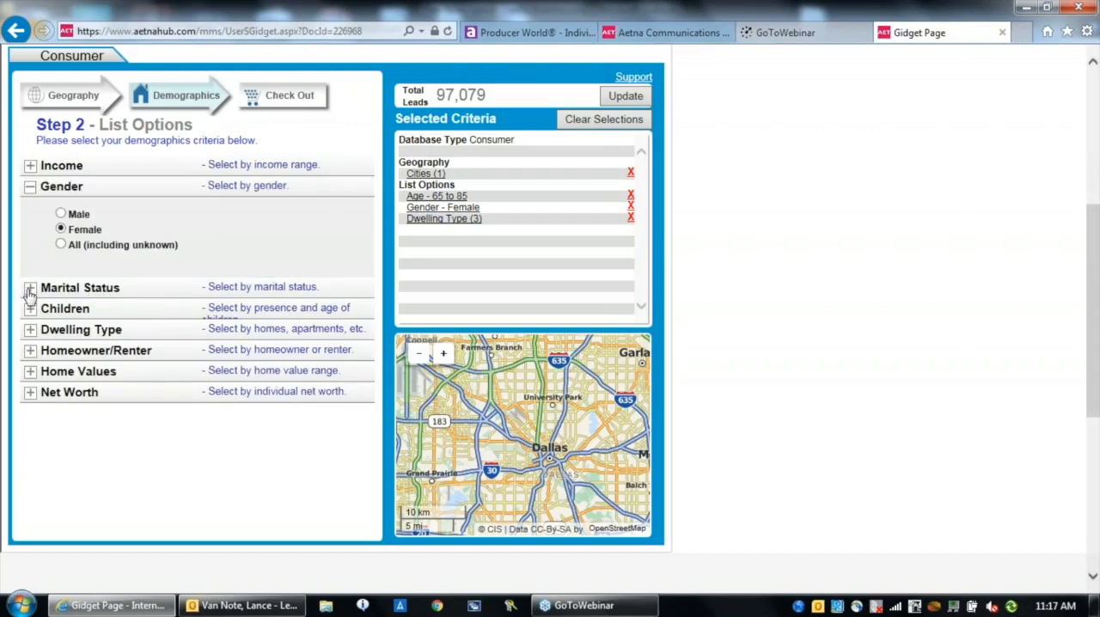
# Set the marital status to Married and limit the list to households without children
pyautogui.click(30, 288)
pyautogui.click(61, 250)
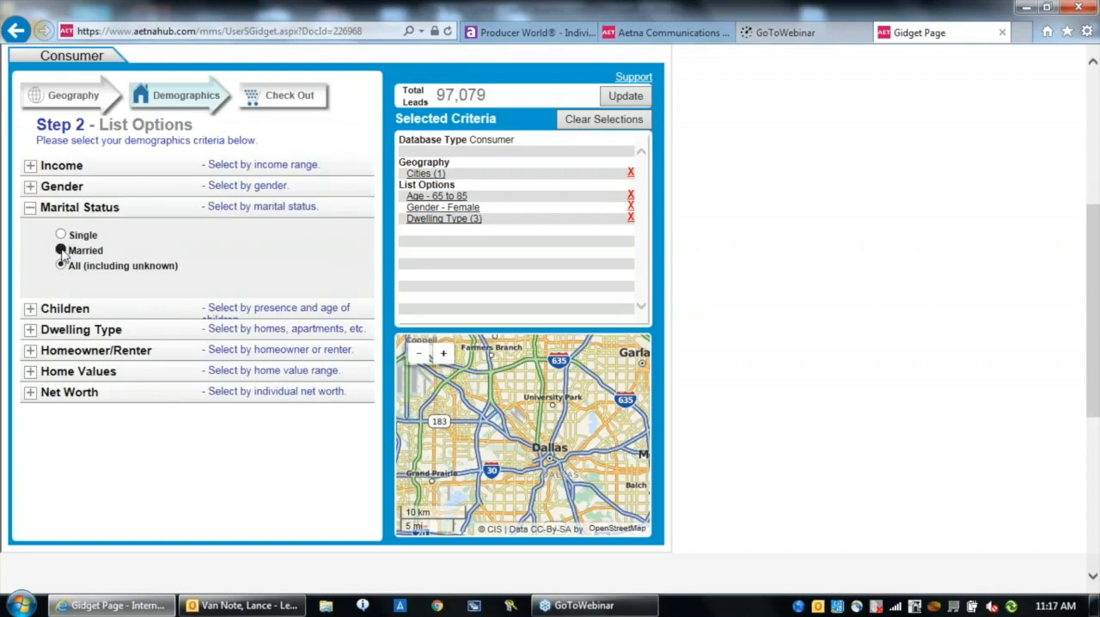
pyautogui.click(32, 311)
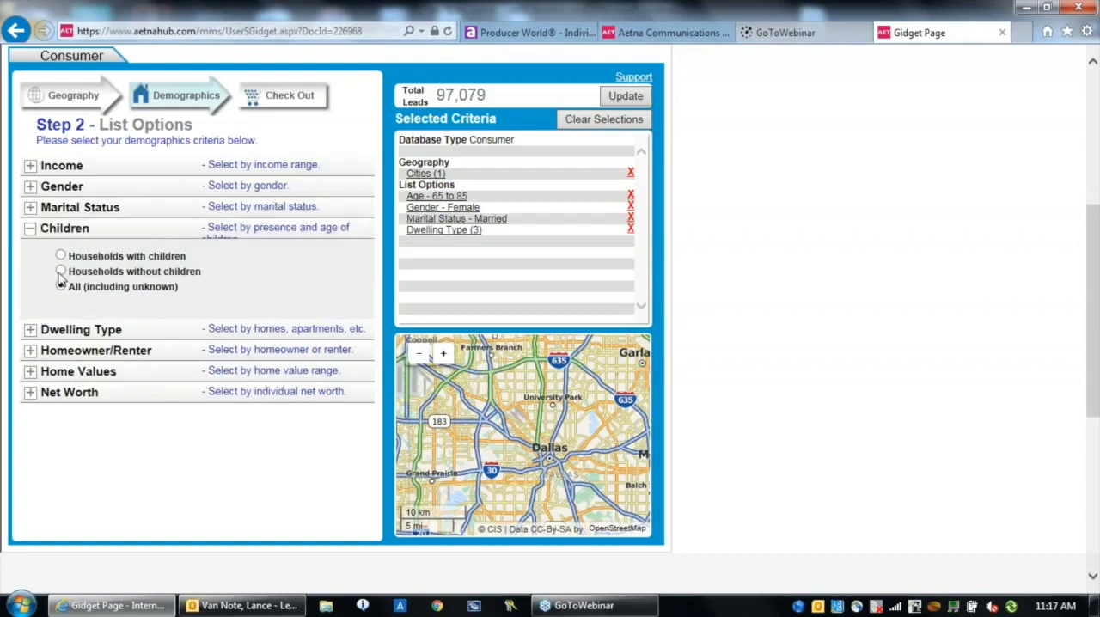
pyautogui.click(61, 272)
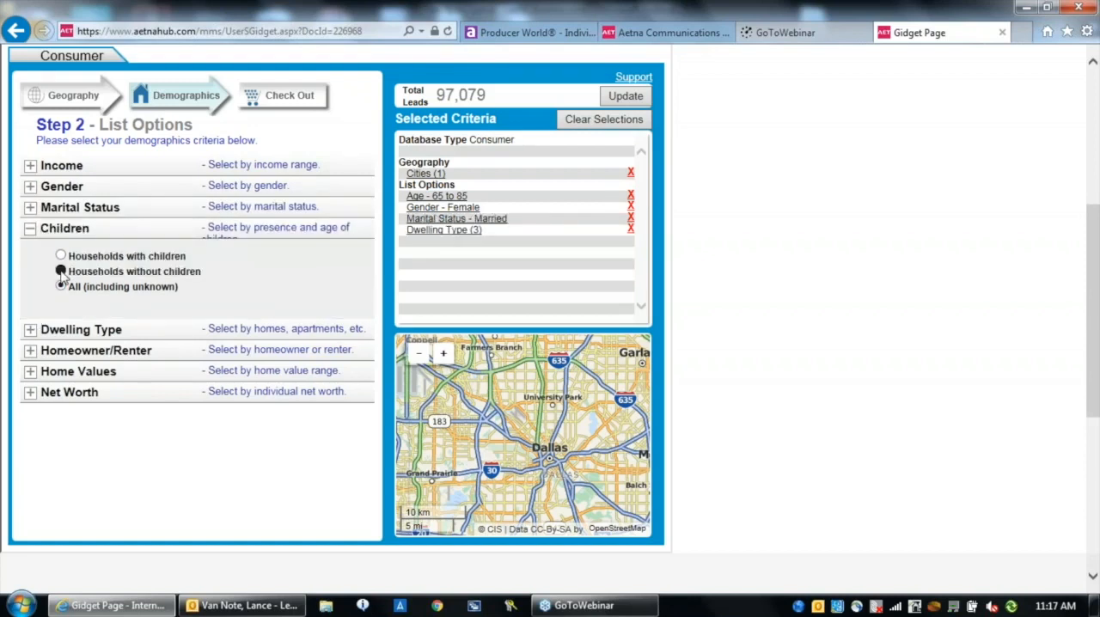
# Exclude apartments and trailers from the dwelling types, restrict the list to homeowners and update the total leads
pyautogui.click(30, 330)
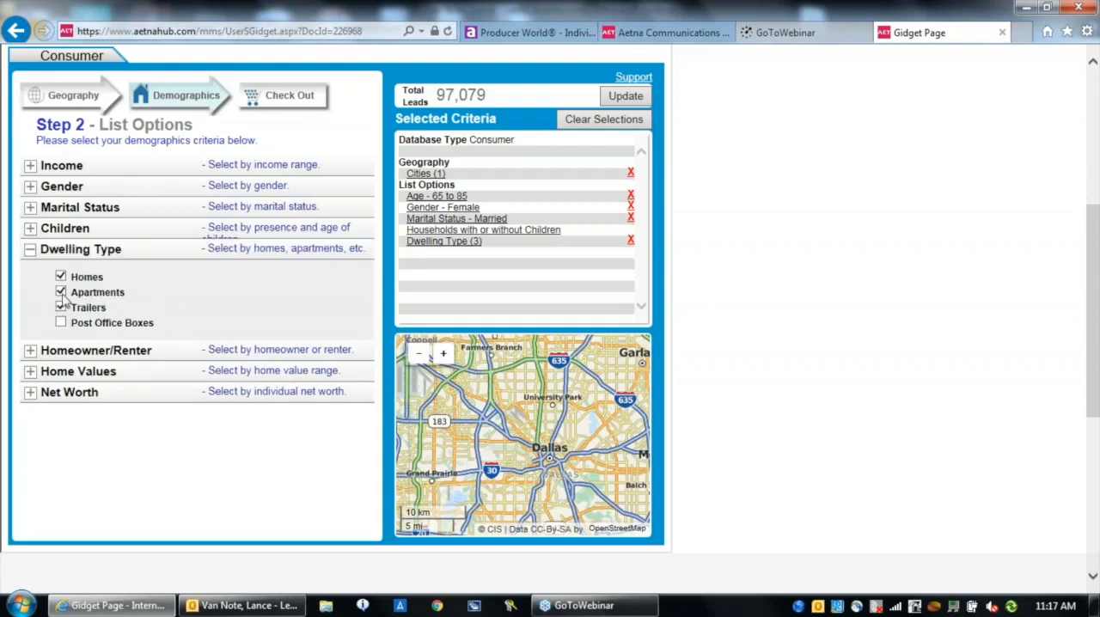
pyautogui.click(60, 292)
pyautogui.click(60, 309)
pyautogui.click(30, 352)
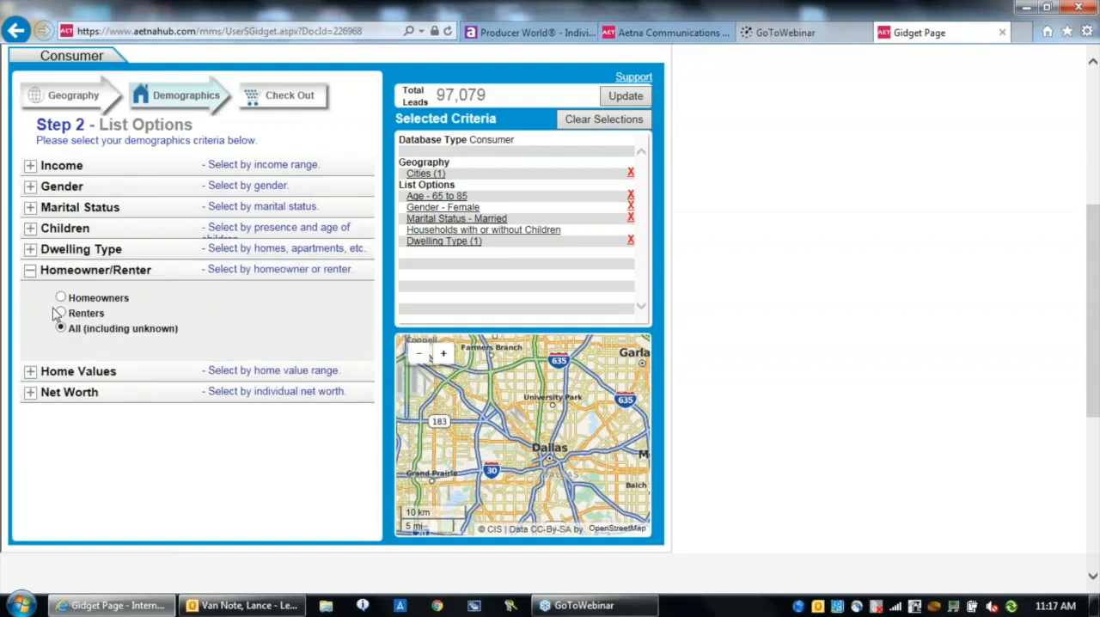
pyautogui.click(60, 297)
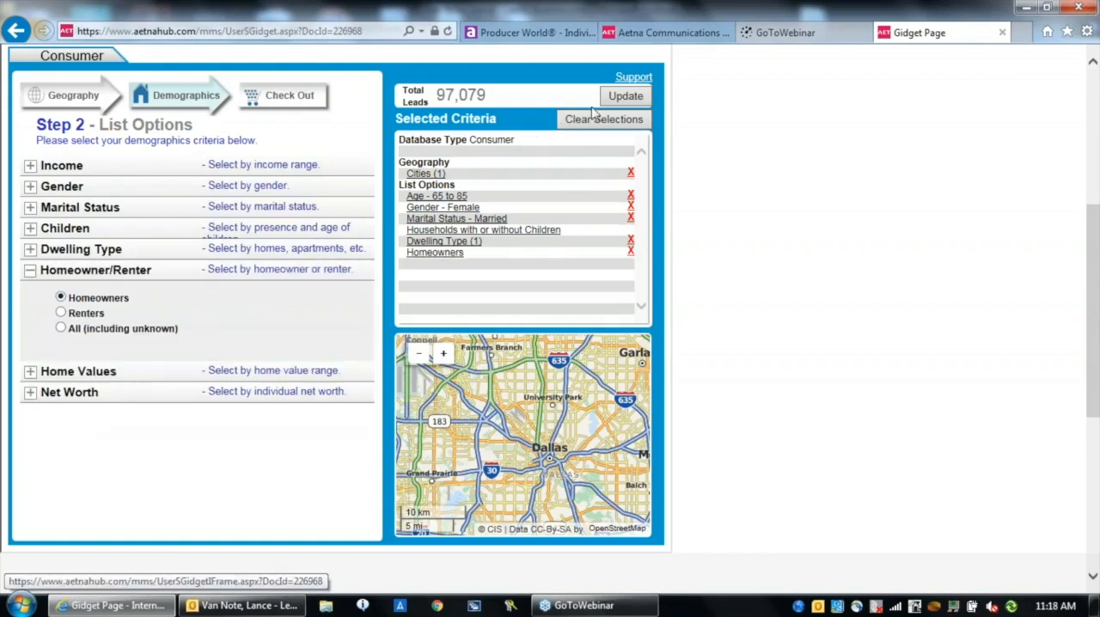
pyautogui.click(615, 98)
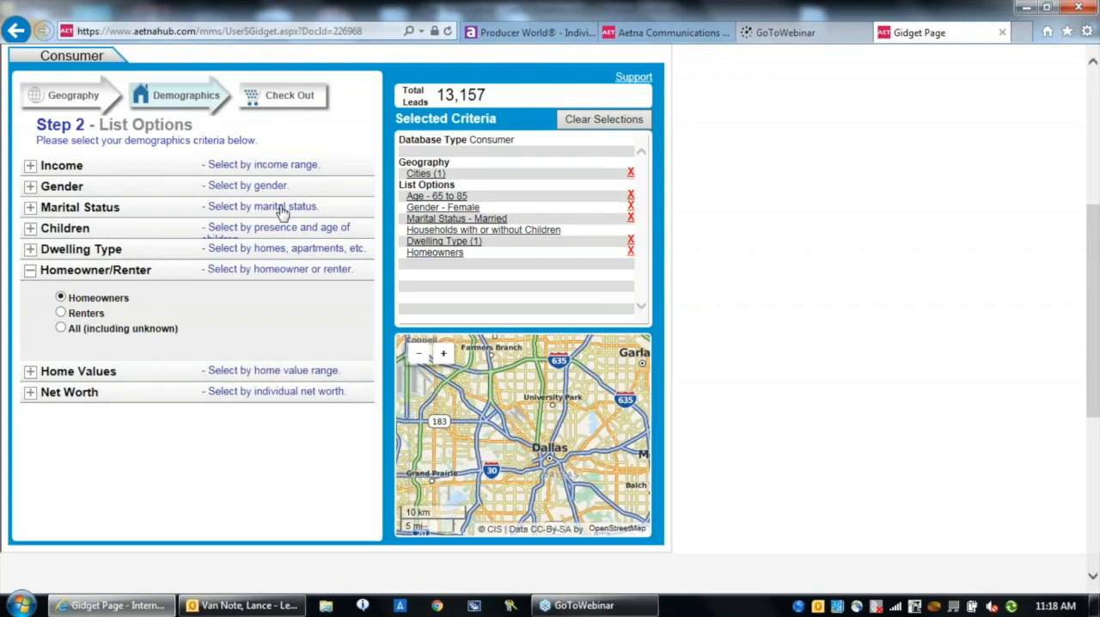
# Proceed to the list check out, limit the order to 5,000 records and update the quantity
pyautogui.click(276, 98)
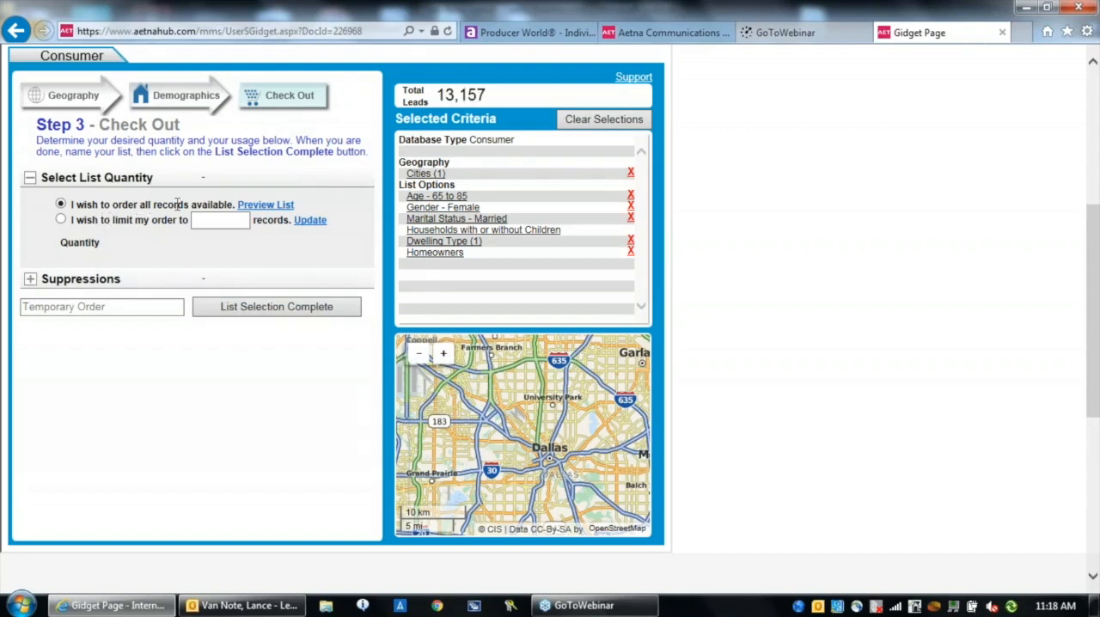
pyautogui.click(60, 219)
pyautogui.click(200, 220)
pyautogui.write('5,000')
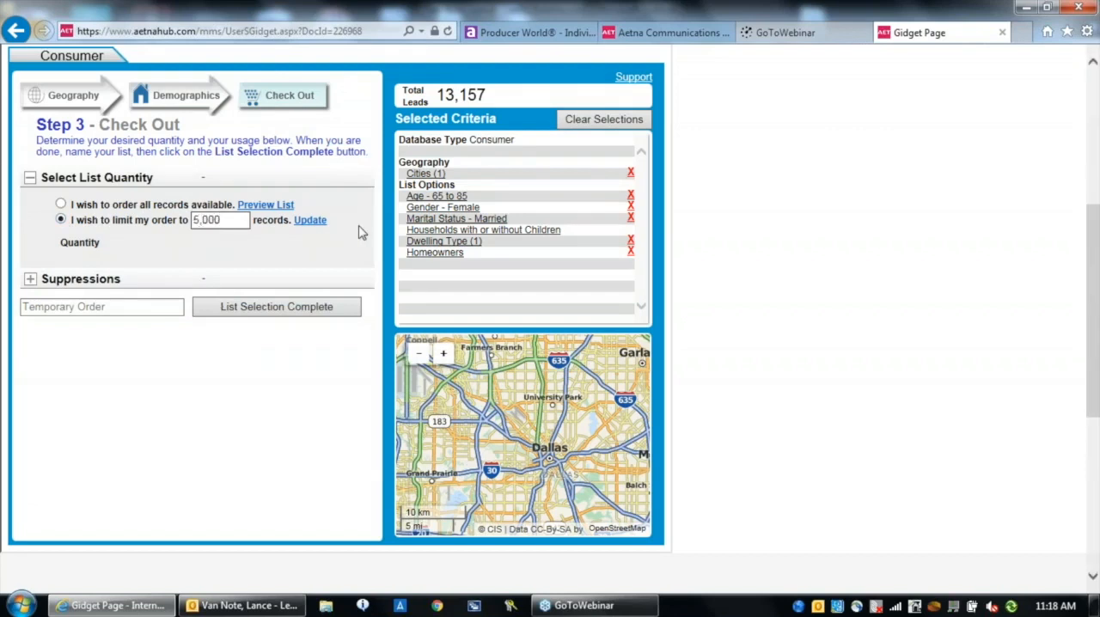
pyautogui.click(309, 220)
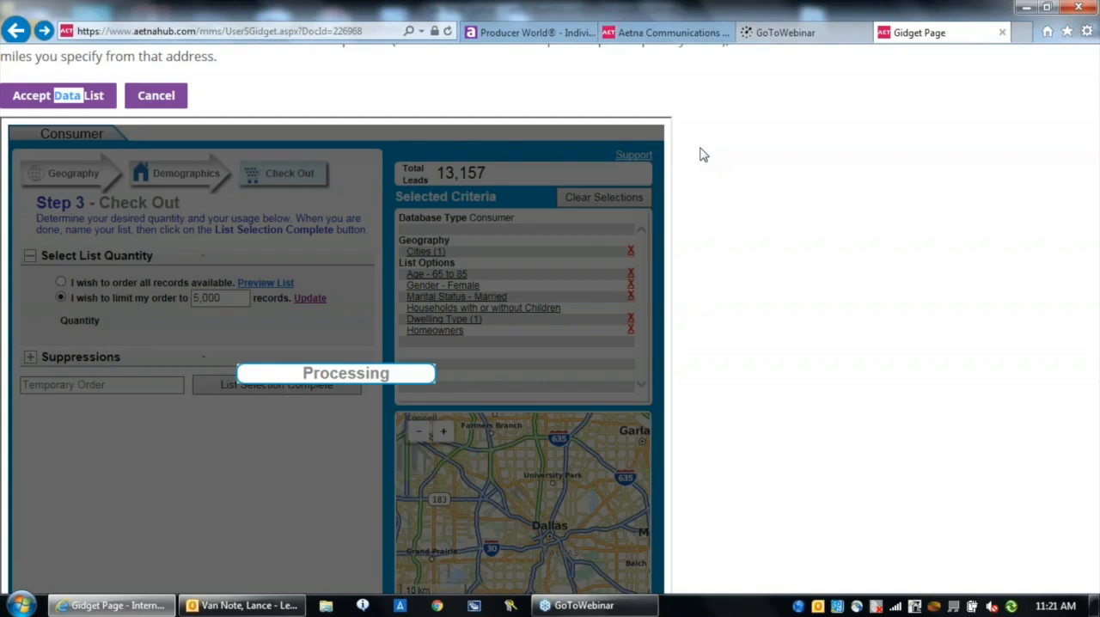
# Close the mailing list page and return to the Aetna Medicare Marketing Studio home page
pyautogui.click(1000, 34)
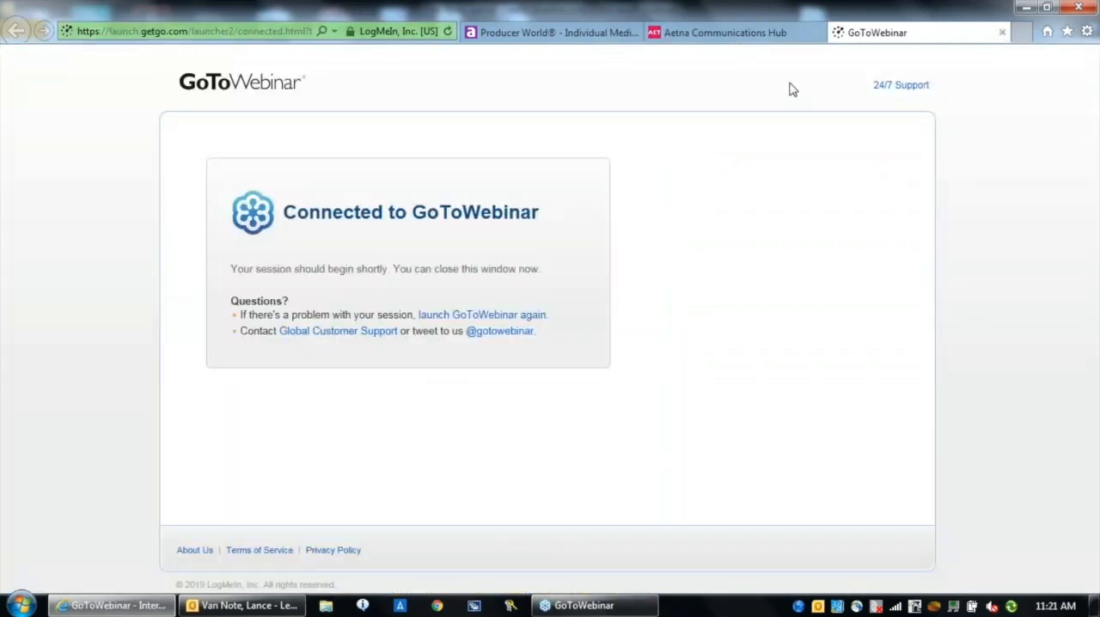
pyautogui.click(699, 32)
pyautogui.write('a12')
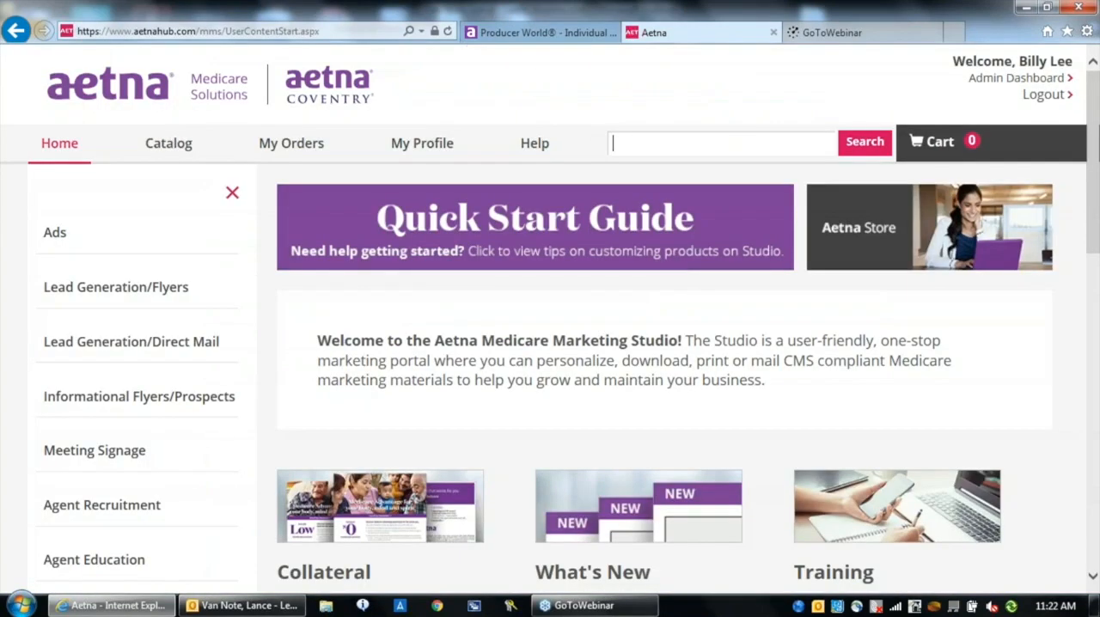
# Browse the Flyers collateral and open the $0/low/one appointment flyer by Aetna/Coventry for customization
pyautogui.click(1093, 581)
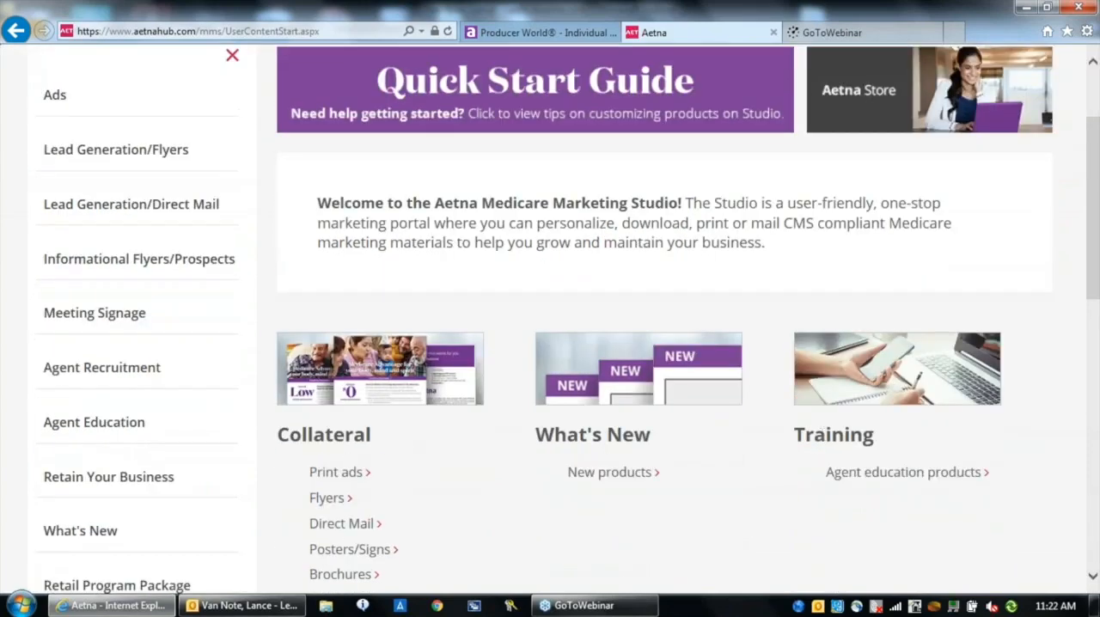
pyautogui.click(328, 500)
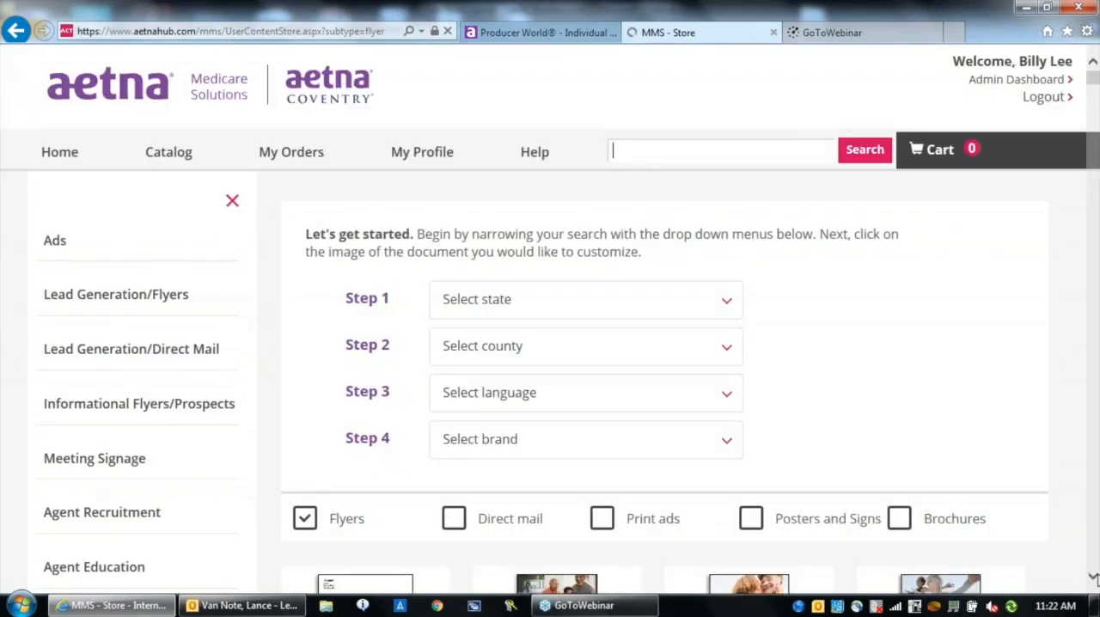
pyautogui.scroll(-3, 1095, 581)
pyautogui.scroll(-3, 1095, 581)
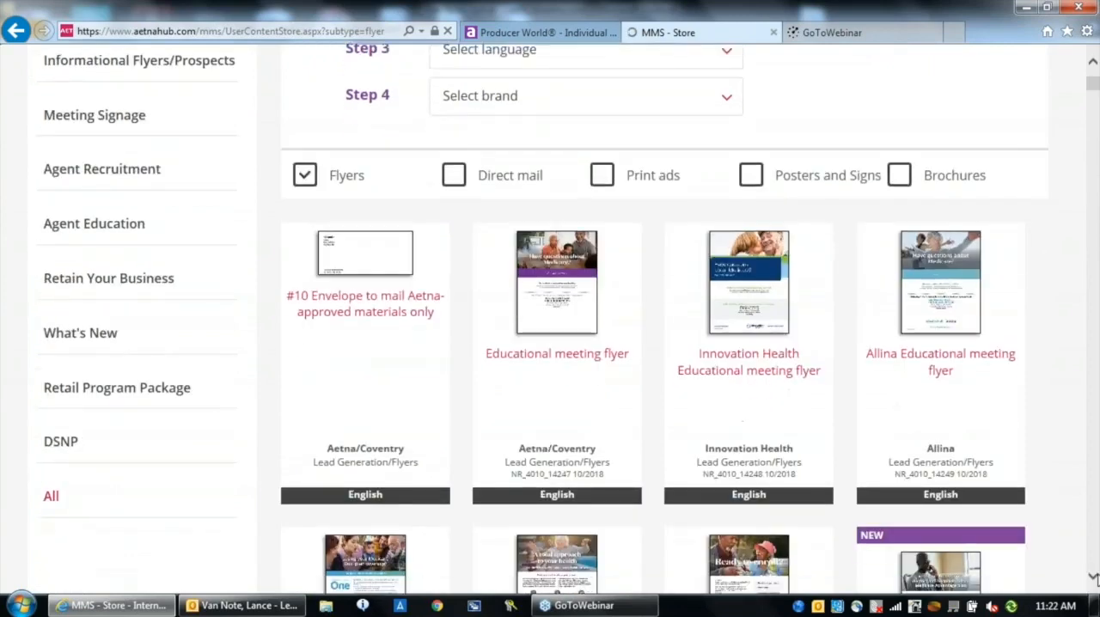
pyautogui.scroll(-1, 1095, 581)
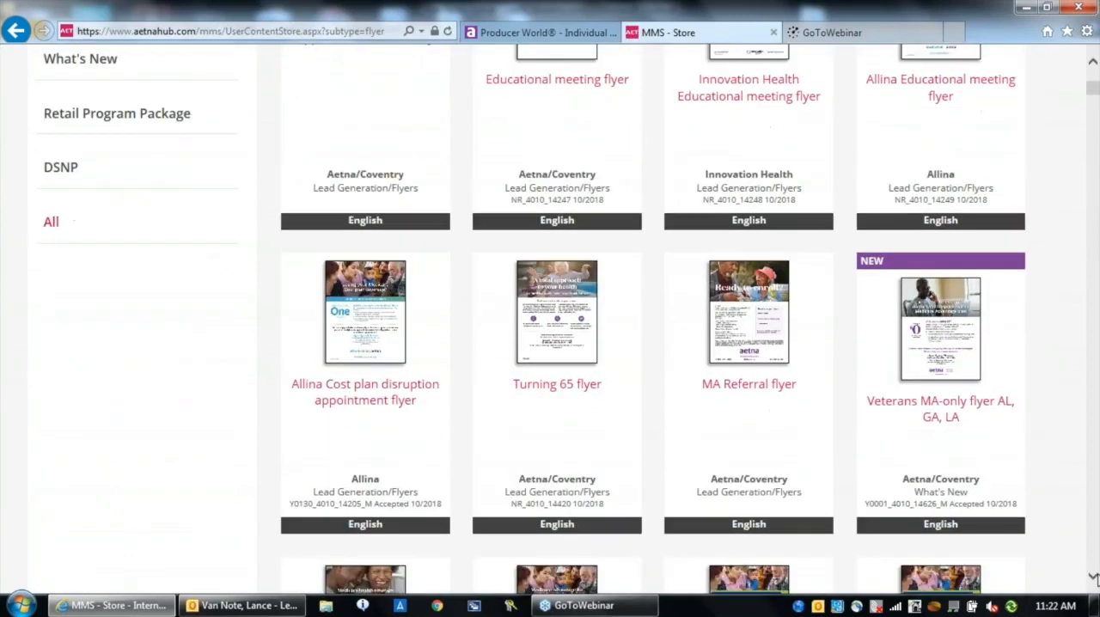
pyautogui.scroll(-2, 1095, 581)
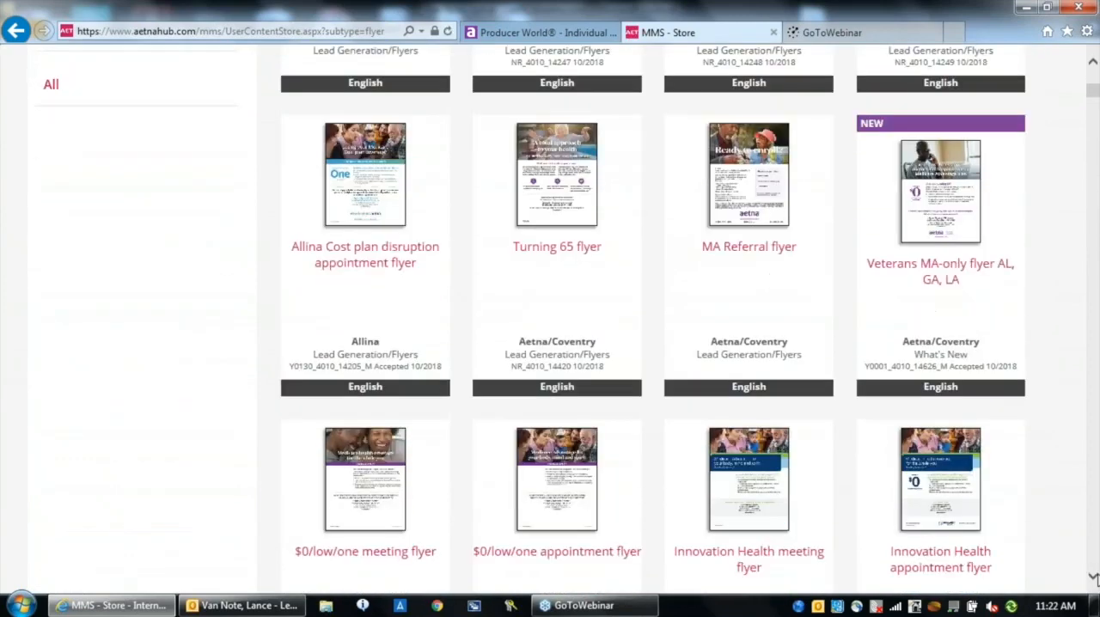
pyautogui.scroll(-2, 1095, 581)
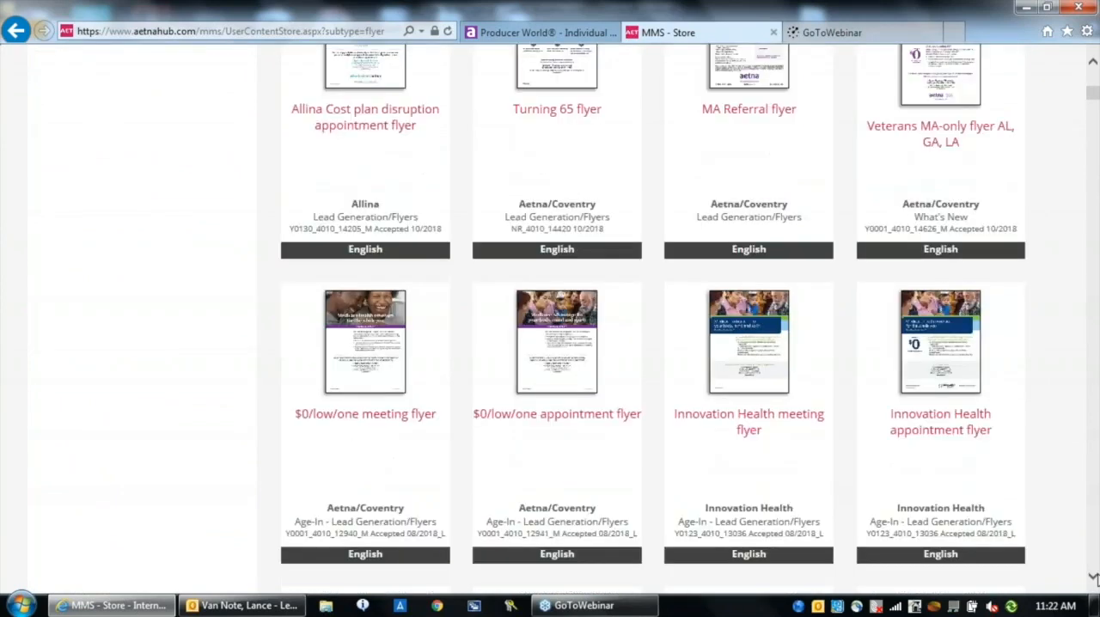
pyautogui.click(557, 355)
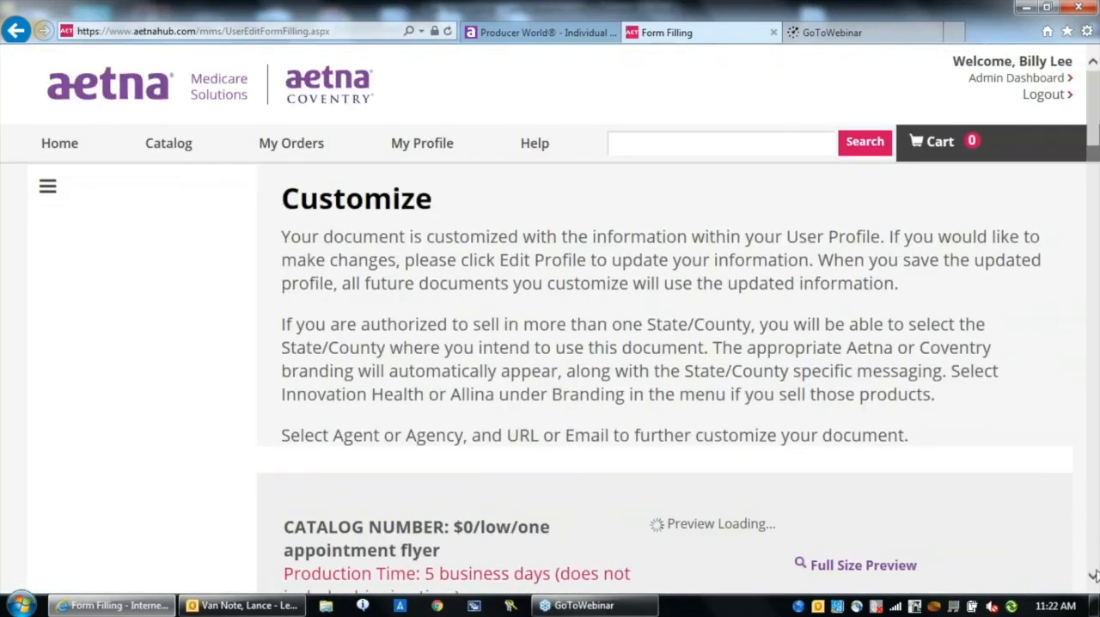
# Set the flyer to run in the state of Texas and Tarrant County
pyautogui.scroll(-10, 1093, 578)
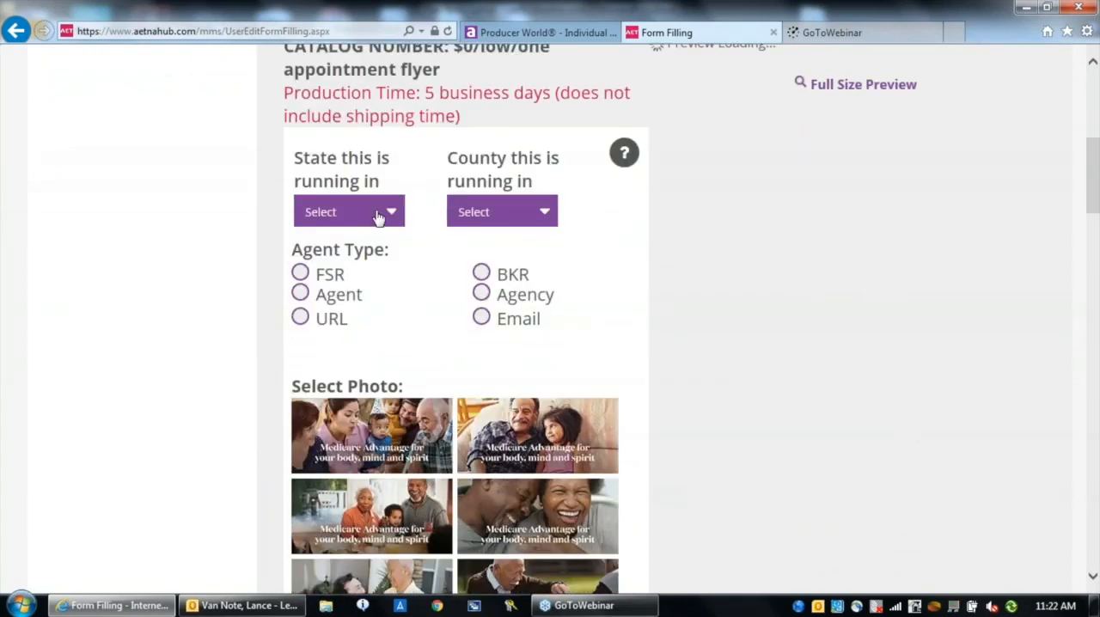
pyautogui.click(379, 217)
pyautogui.click(422, 330)
pyautogui.click(423, 331)
pyautogui.click(423, 330)
pyautogui.click(423, 331)
pyautogui.click(423, 331)
pyautogui.click(423, 331)
pyautogui.click(422, 330)
pyautogui.click(423, 331)
pyautogui.click(422, 331)
pyautogui.click(423, 331)
pyautogui.click(423, 331)
pyautogui.click(423, 331)
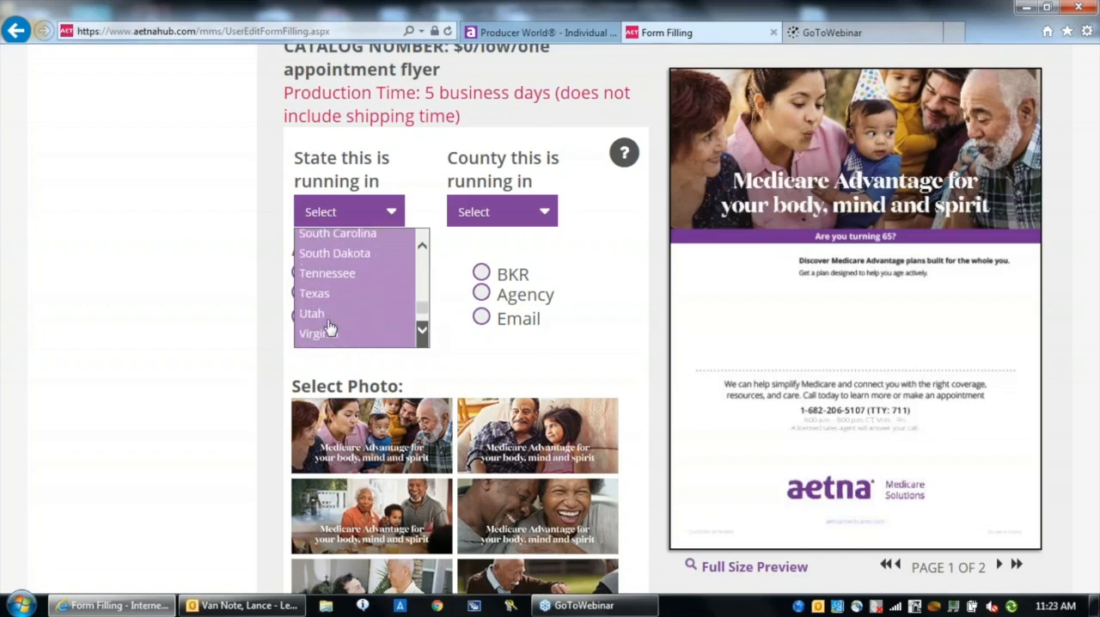
pyautogui.click(325, 300)
pyautogui.click(547, 214)
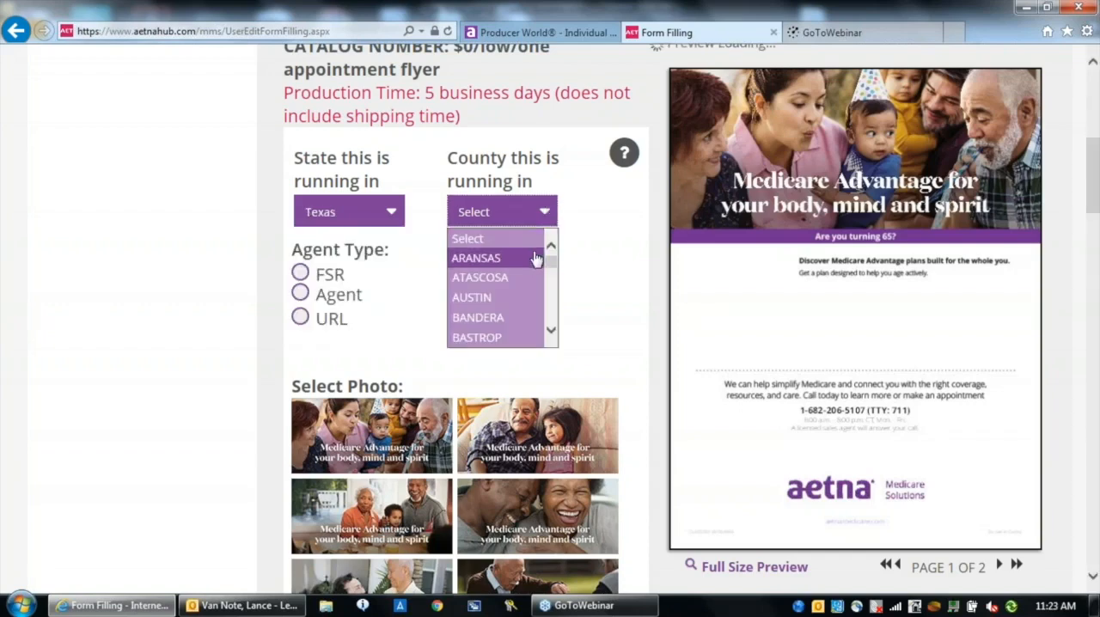
pyautogui.moveTo(551, 256); pyautogui.dragTo(550, 315)
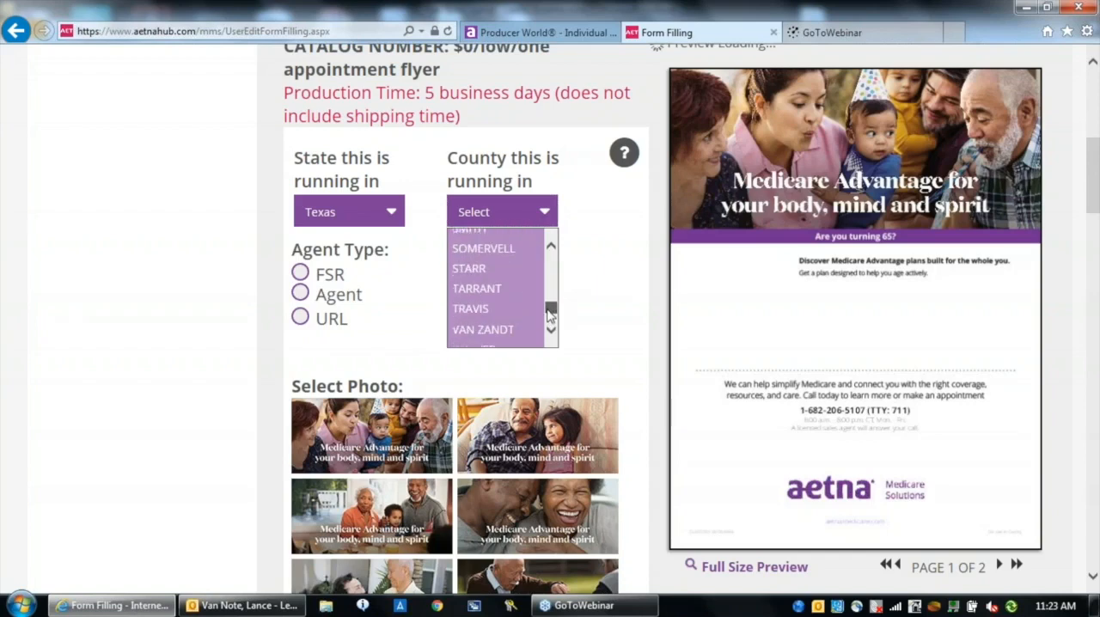
pyautogui.click(488, 289)
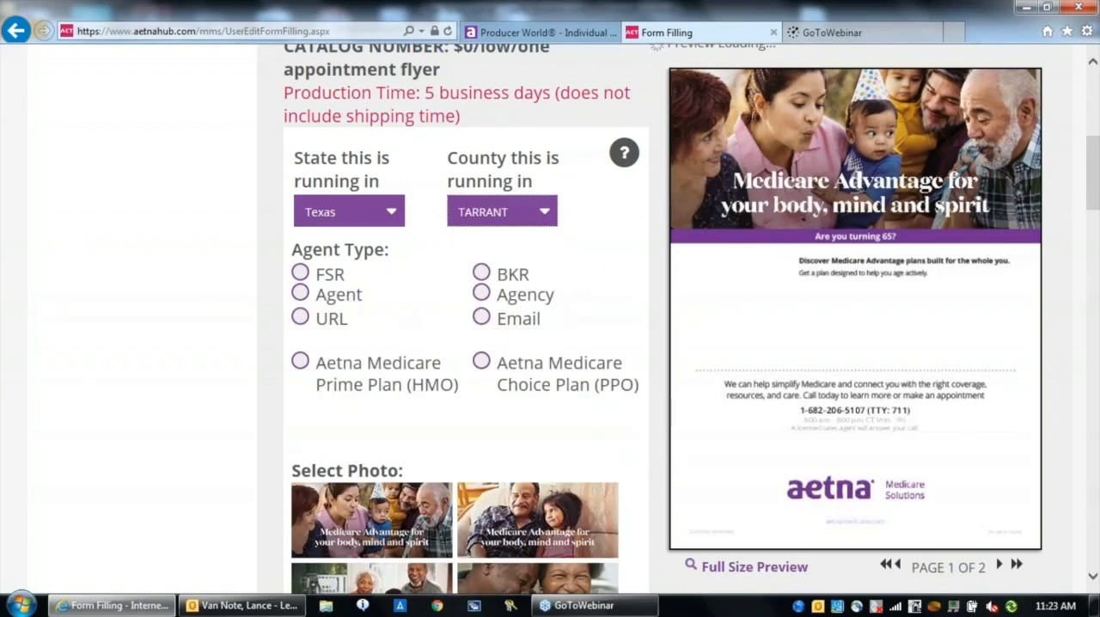
# Set the agent type options to BKR, Agent and Email, and select the Aetna Medicare Prime Plan (HMO)
pyautogui.click(481, 272)
pyautogui.click(300, 293)
pyautogui.click(481, 317)
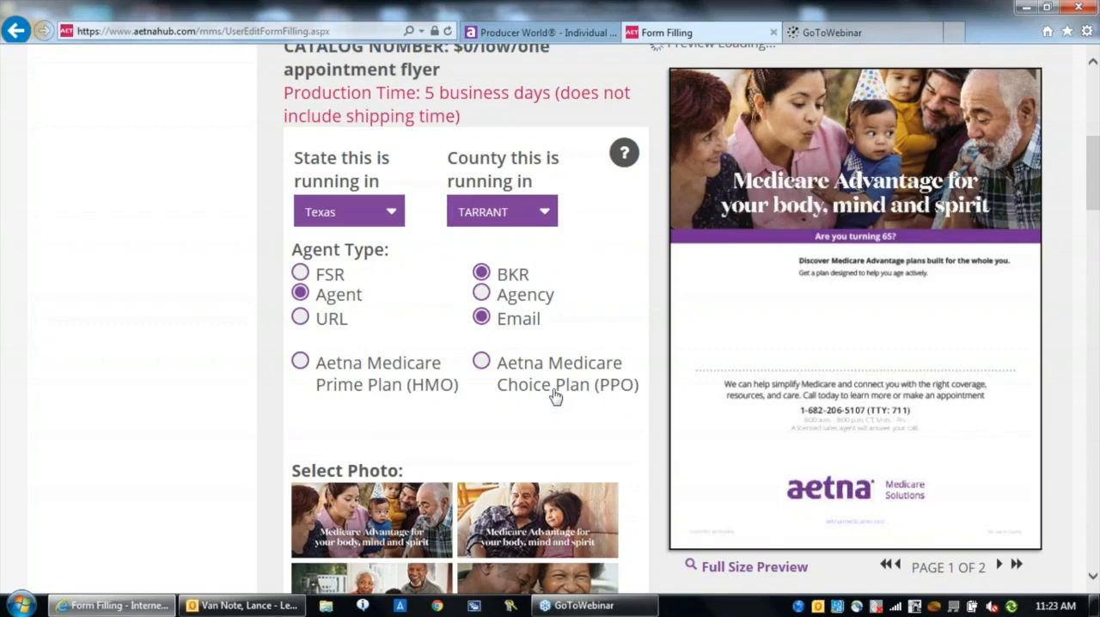
pyautogui.click(300, 361)
# Choose the flyer photo of a woman kissing a smiling man in a cap on the cheek
pyautogui.scroll(-5, 1093, 581)
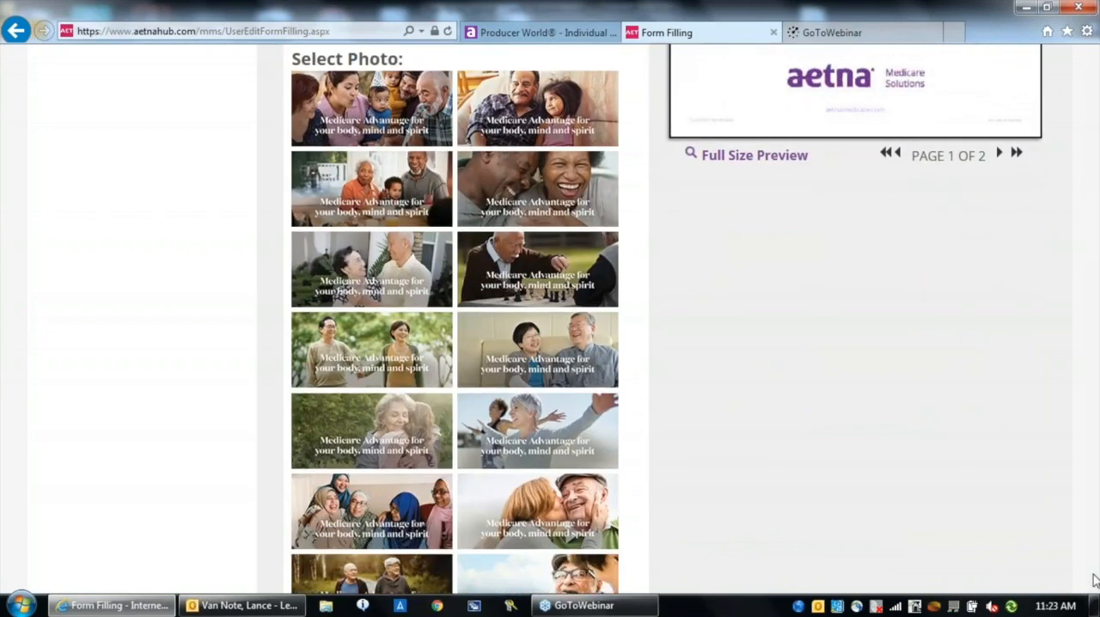
pyautogui.scroll(-2, 1094, 583)
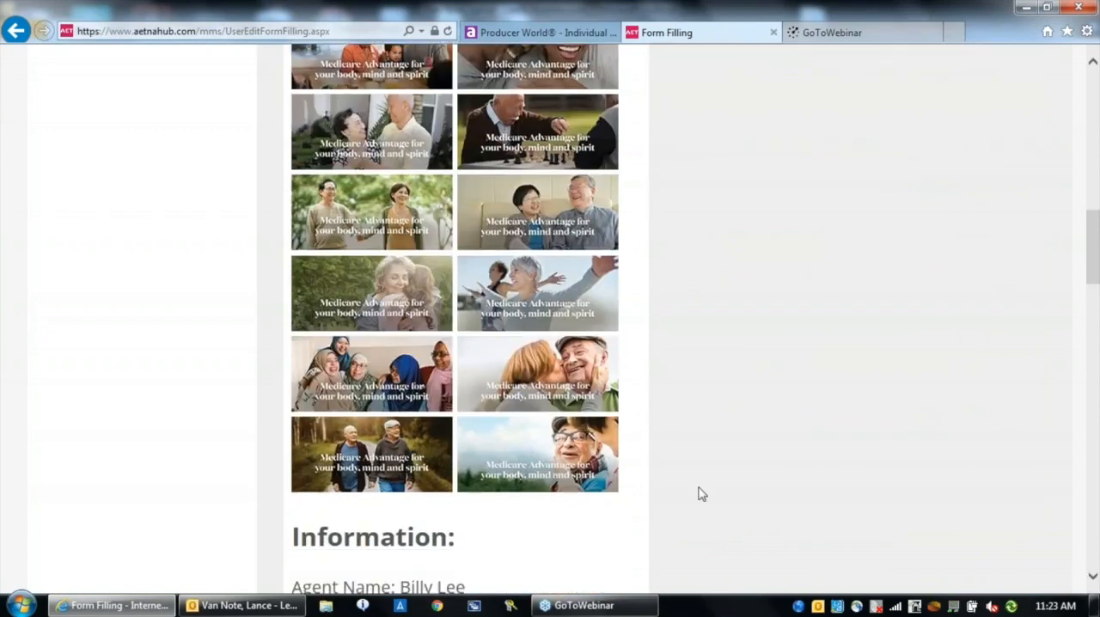
pyautogui.click(521, 374)
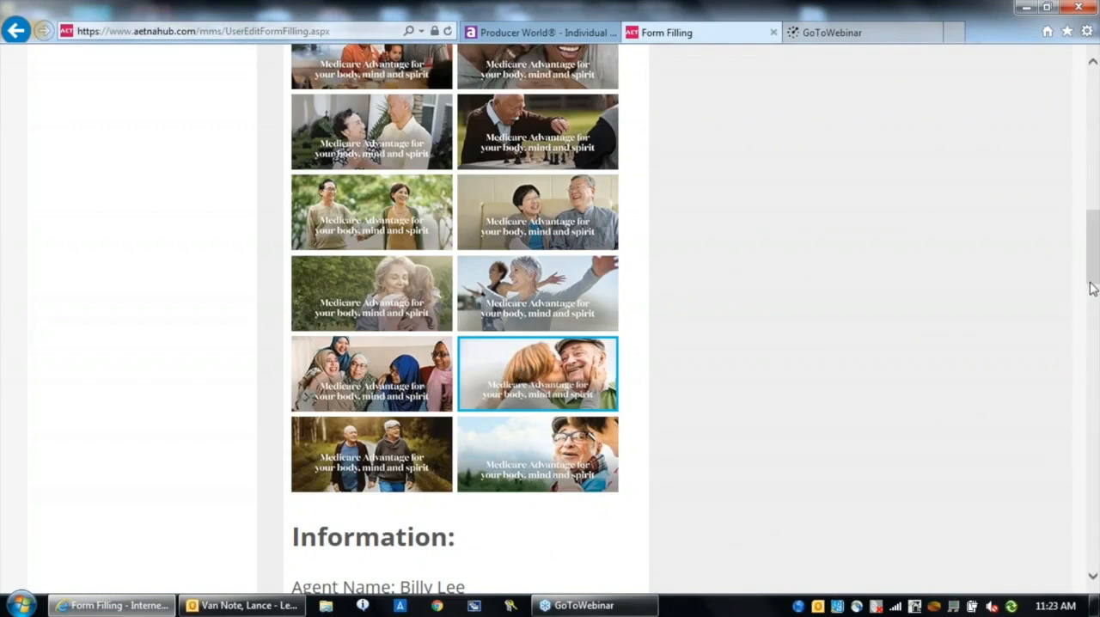
# Open the full-size proof of the customized flyer, check both of its pages, and close the proof
pyautogui.moveTo(1092, 289); pyautogui.dragTo(1092, 219)
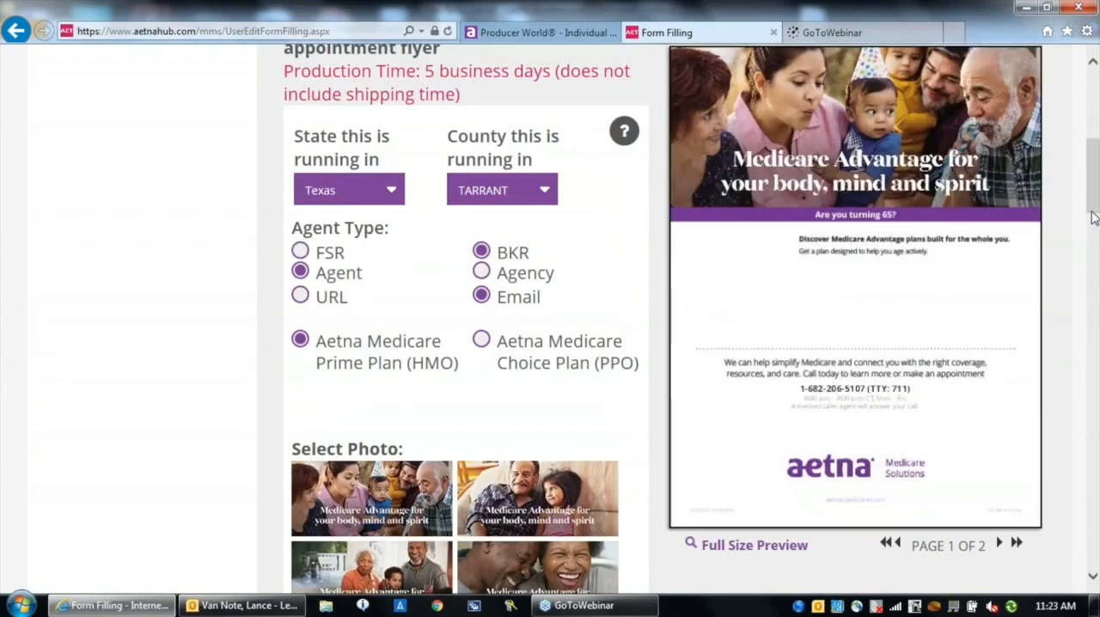
pyautogui.click(727, 555)
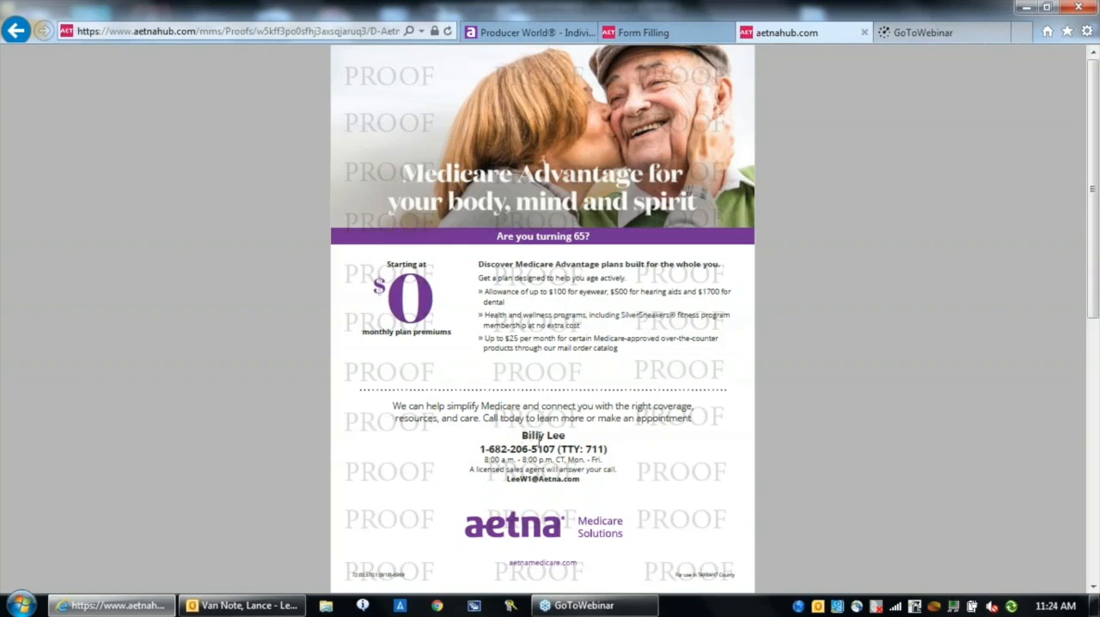
pyautogui.moveTo(531, 445)
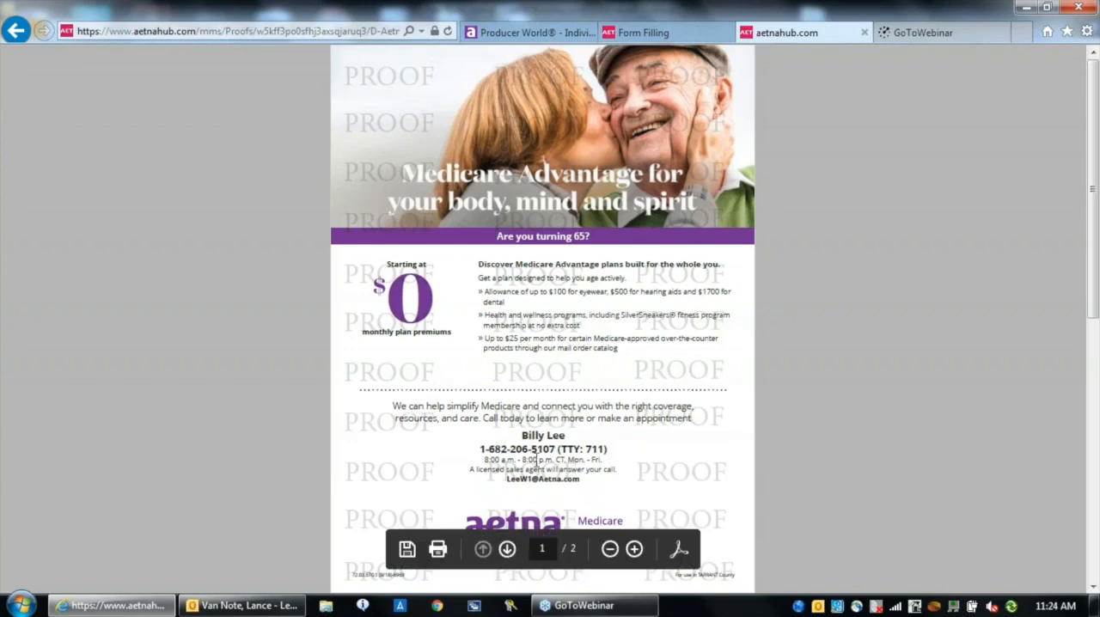
pyautogui.click(508, 550)
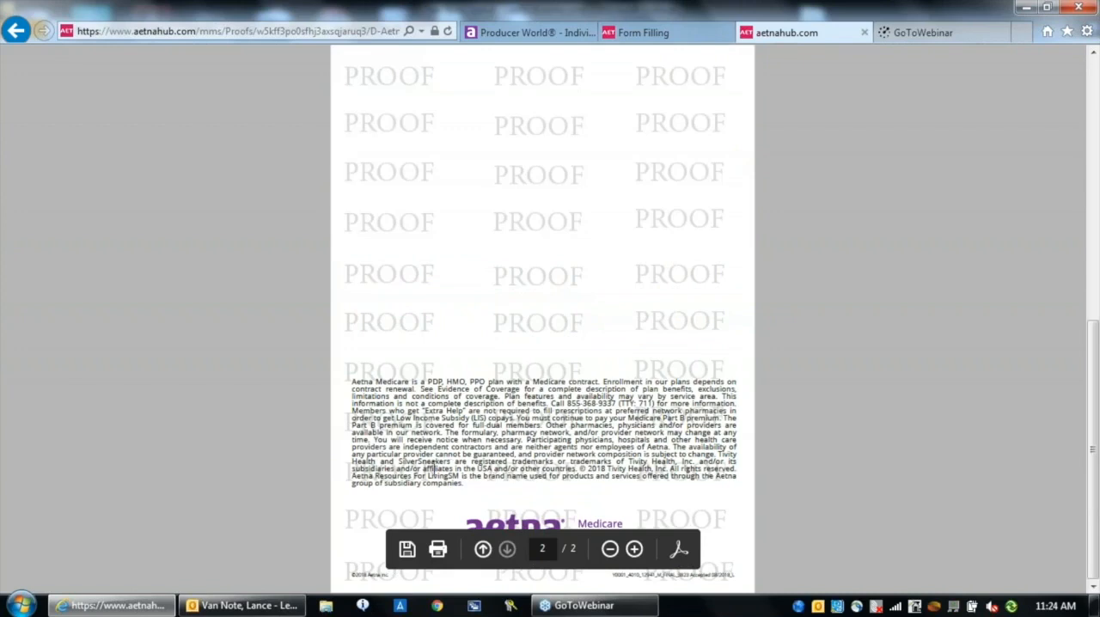
pyautogui.click(482, 548)
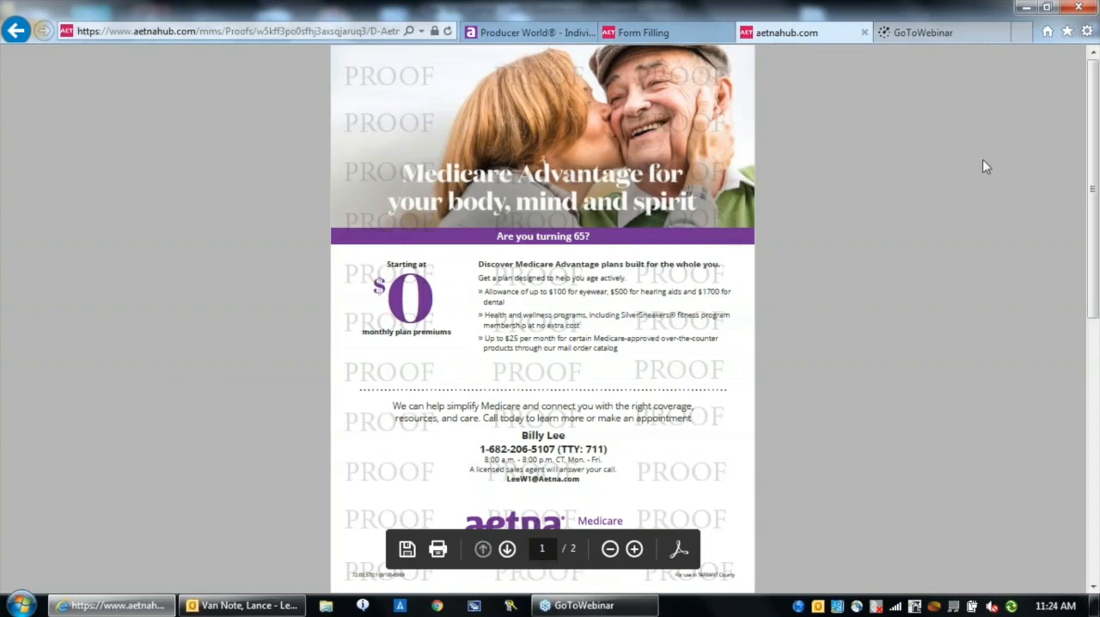
pyautogui.click(864, 33)
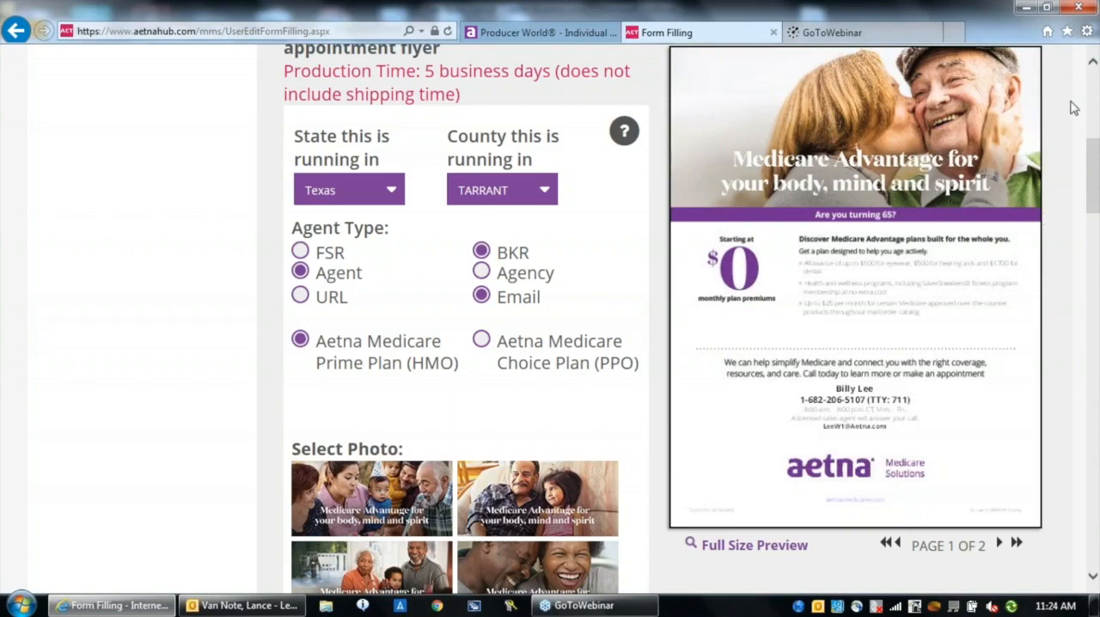
# Leave the flyer customization and look through the list of recent and past orders
pyautogui.scroll(6, 1095, 53)
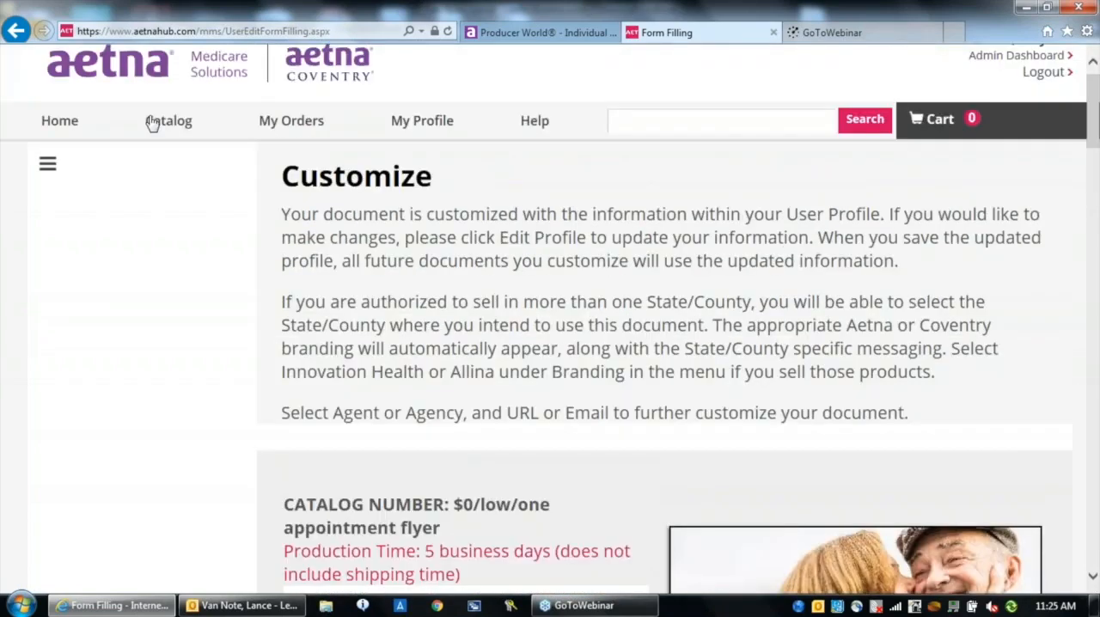
pyautogui.click(69, 123)
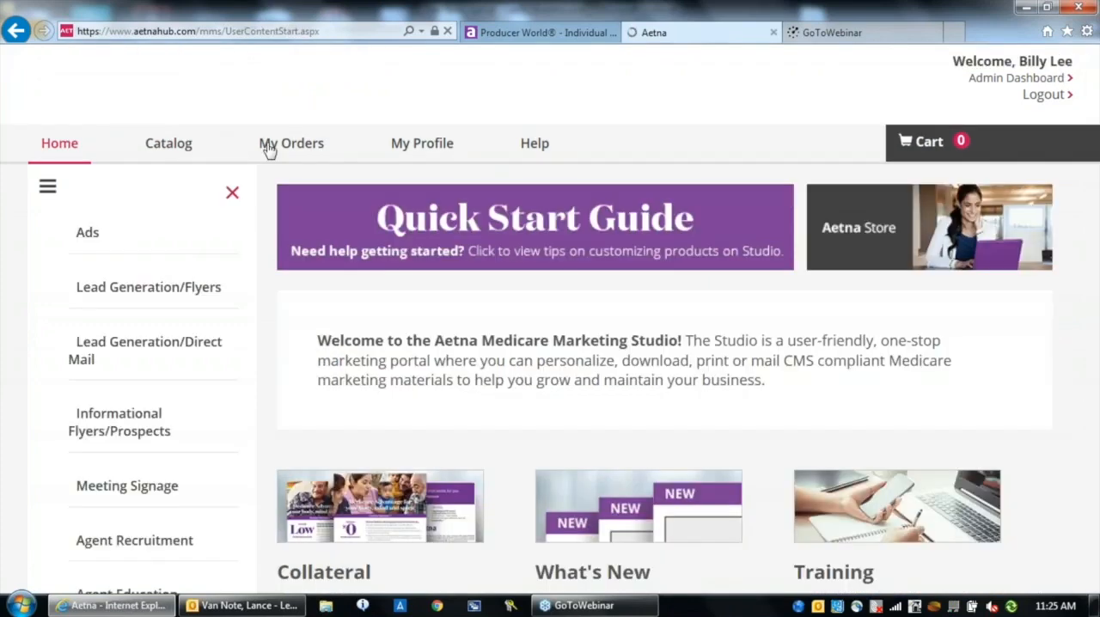
pyautogui.click(293, 148)
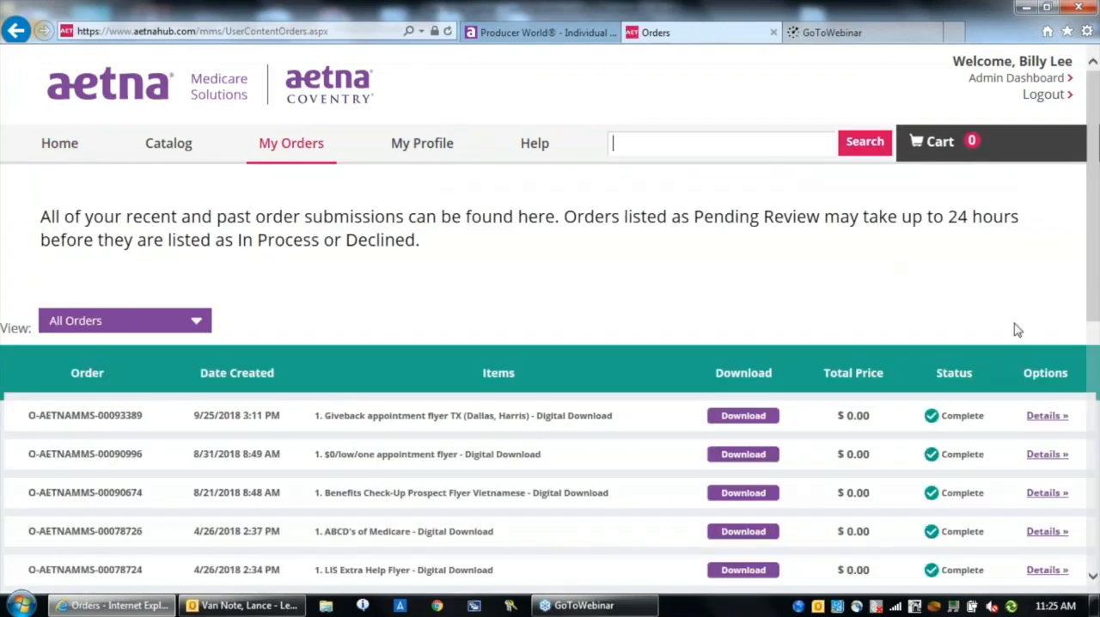
pyautogui.scroll(-3, 1093, 574)
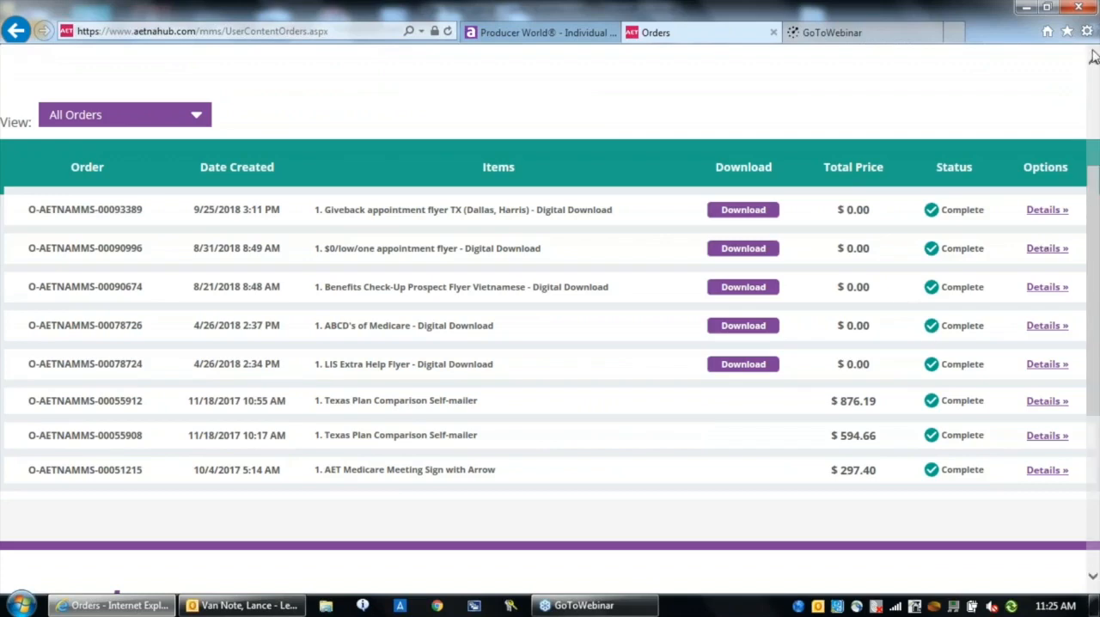
pyautogui.scroll(3, 547, 64)
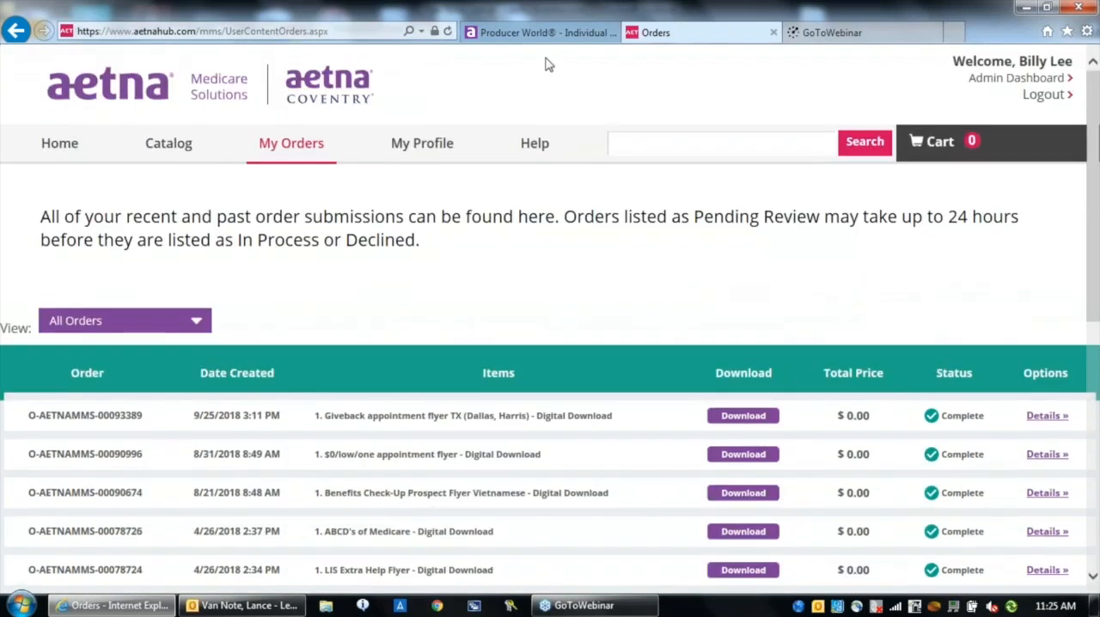
# Open the full catalog and filter its products to the state of Texas and Dallas County
pyautogui.click(160, 155)
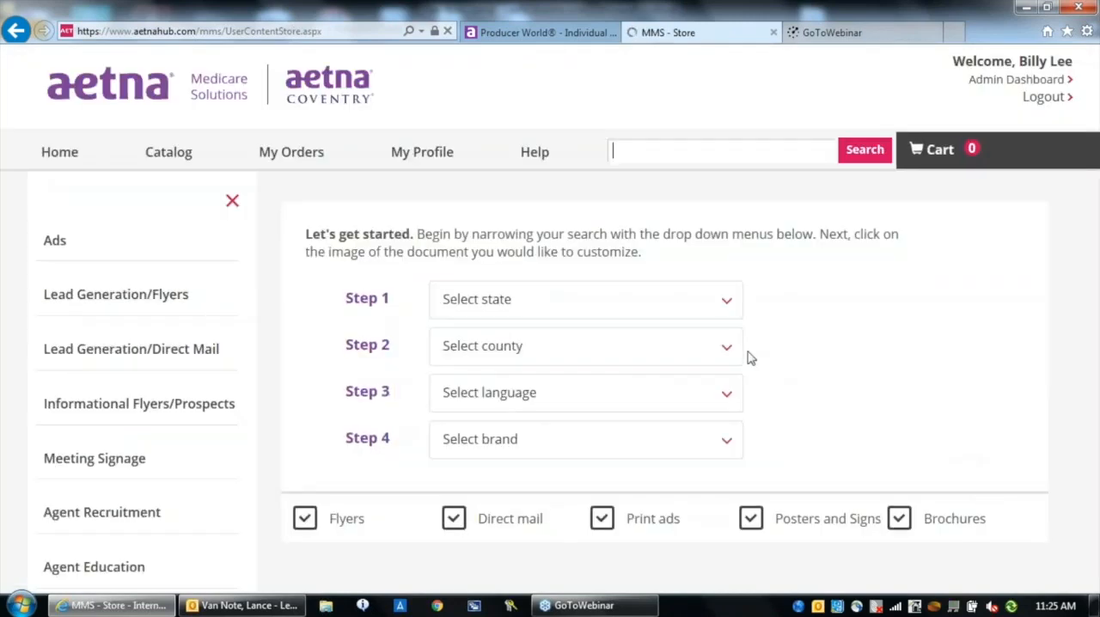
pyautogui.click(725, 302)
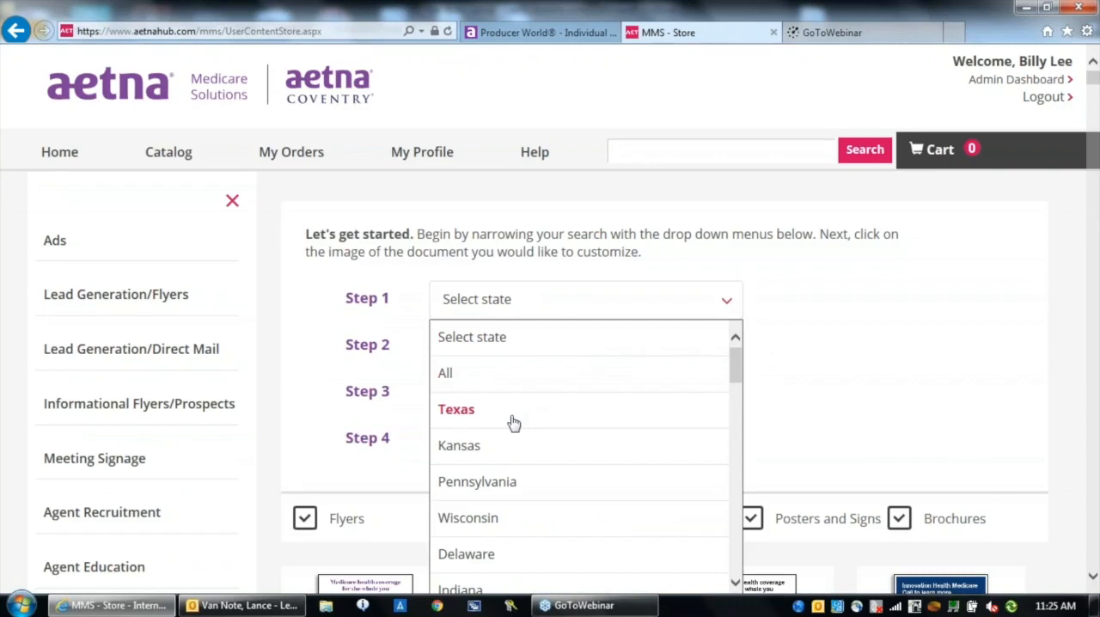
pyautogui.click(513, 416)
pyautogui.click(714, 344)
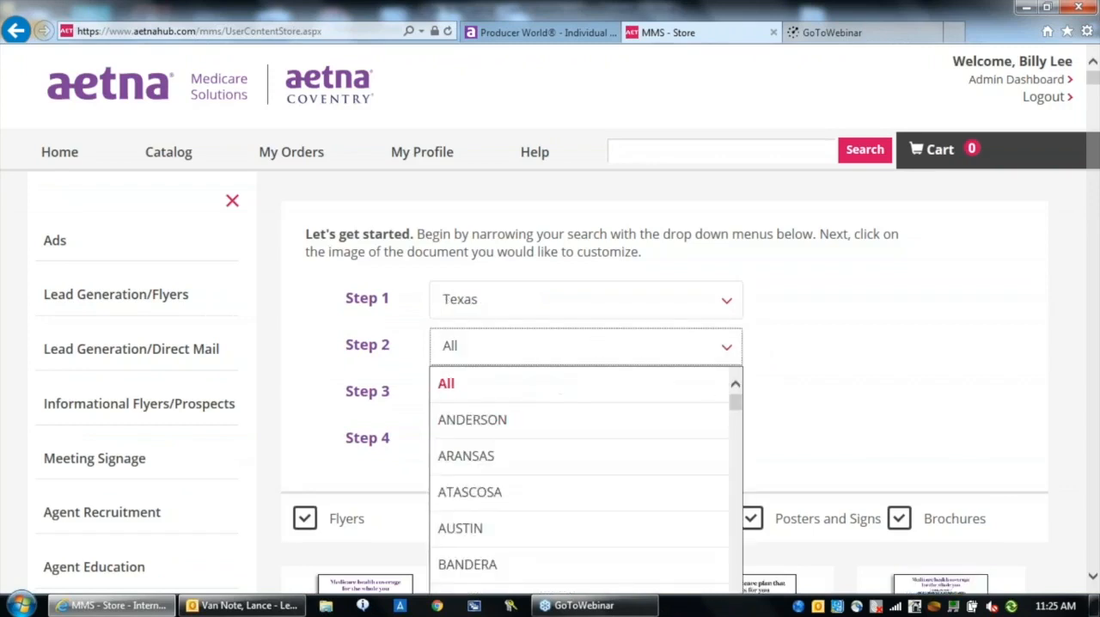
pyautogui.moveTo(736, 411); pyautogui.dragTo(736, 448)
pyautogui.click(481, 513)
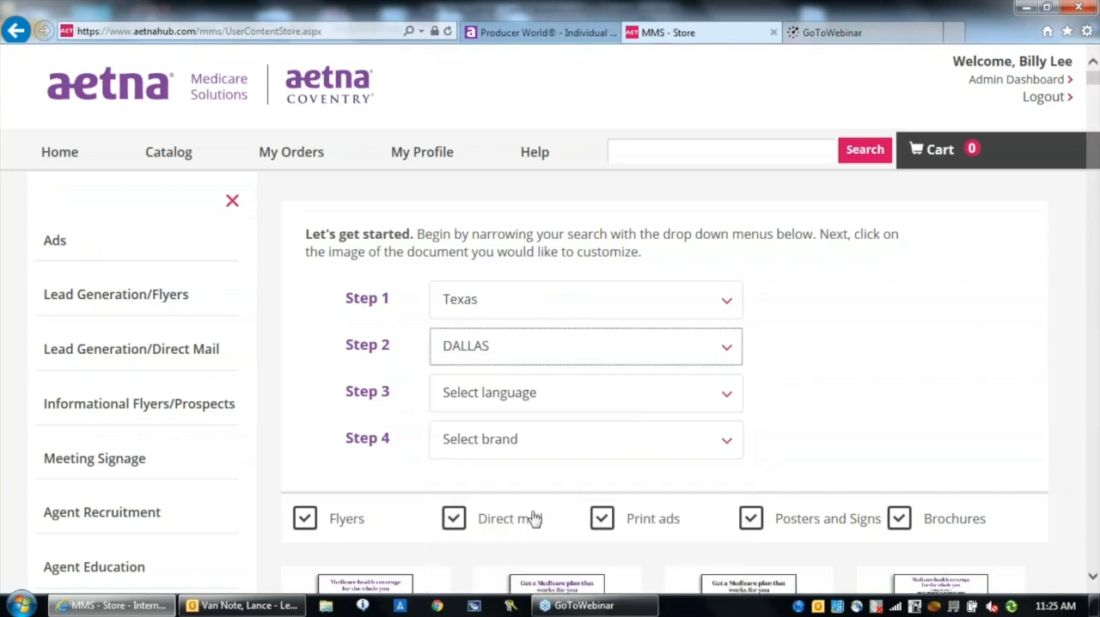
# Set the catalog language filter to English and look through the other available languages
pyautogui.click(636, 413)
pyautogui.click(486, 494)
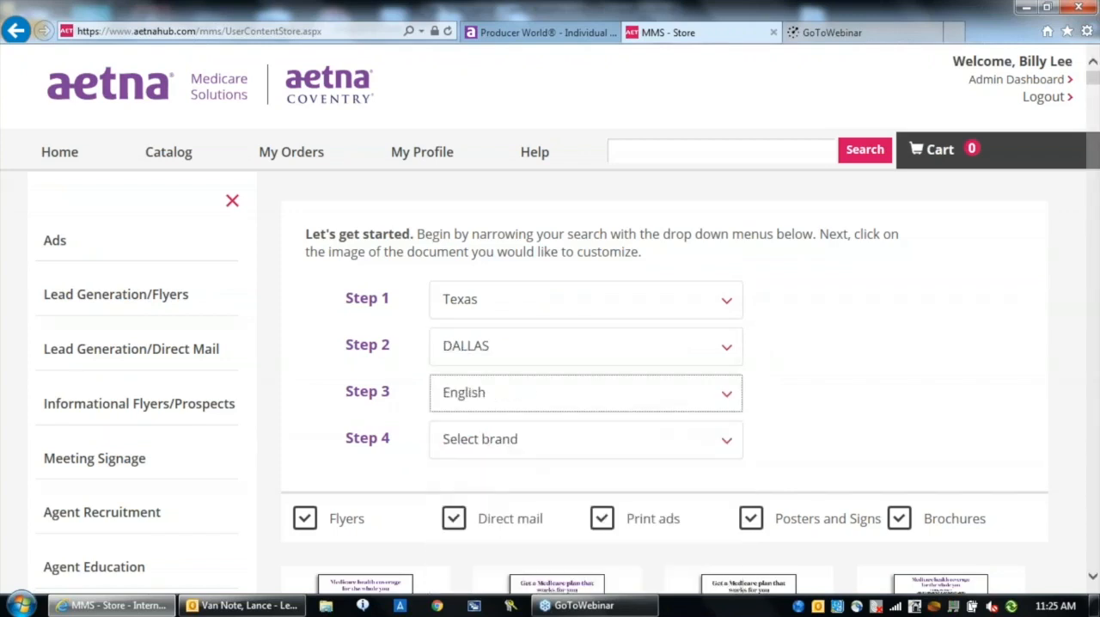
pyautogui.click(724, 397)
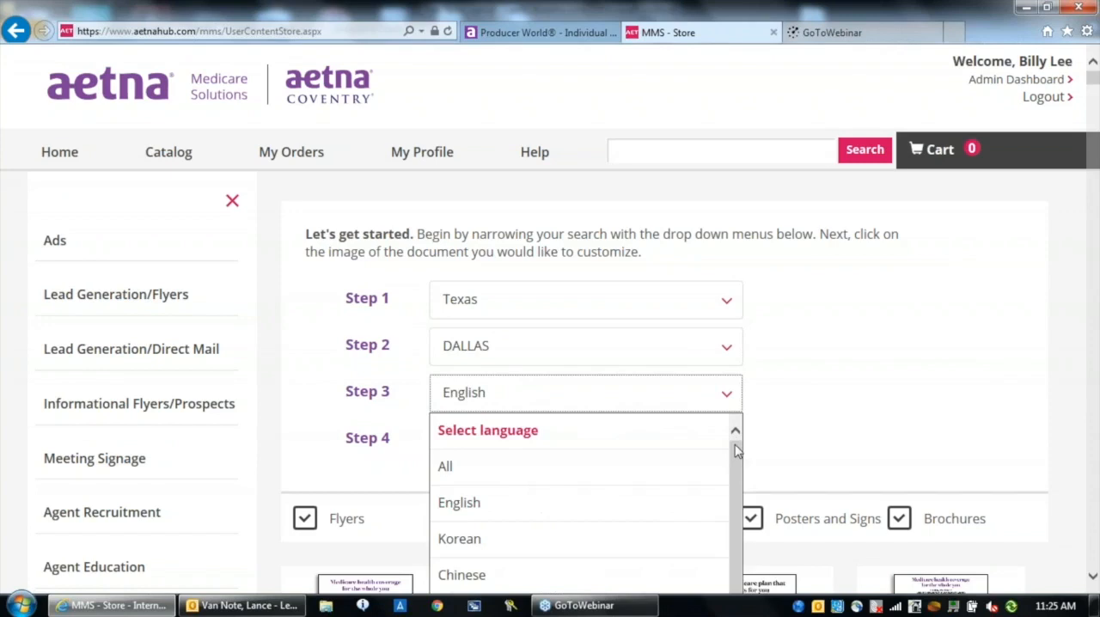
pyautogui.moveTo(736, 462); pyautogui.dragTo(743, 534)
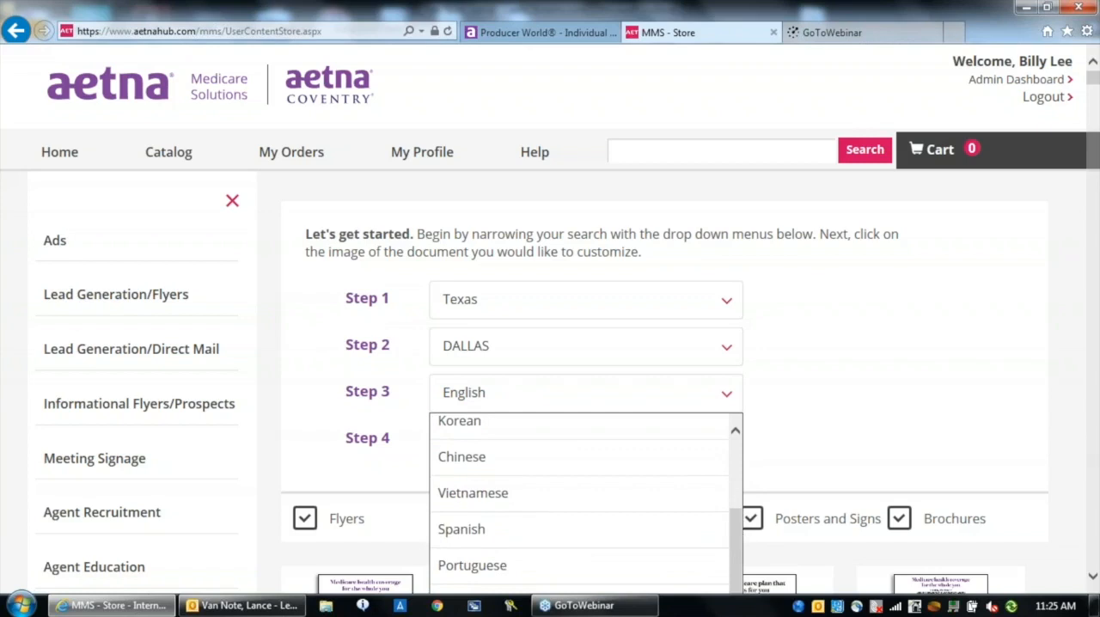
# Set the catalog language filter to Vietnamese and open the ABCDs of Medicare Vietnamese document for customization
pyautogui.scroll(-2, 1094, 588)
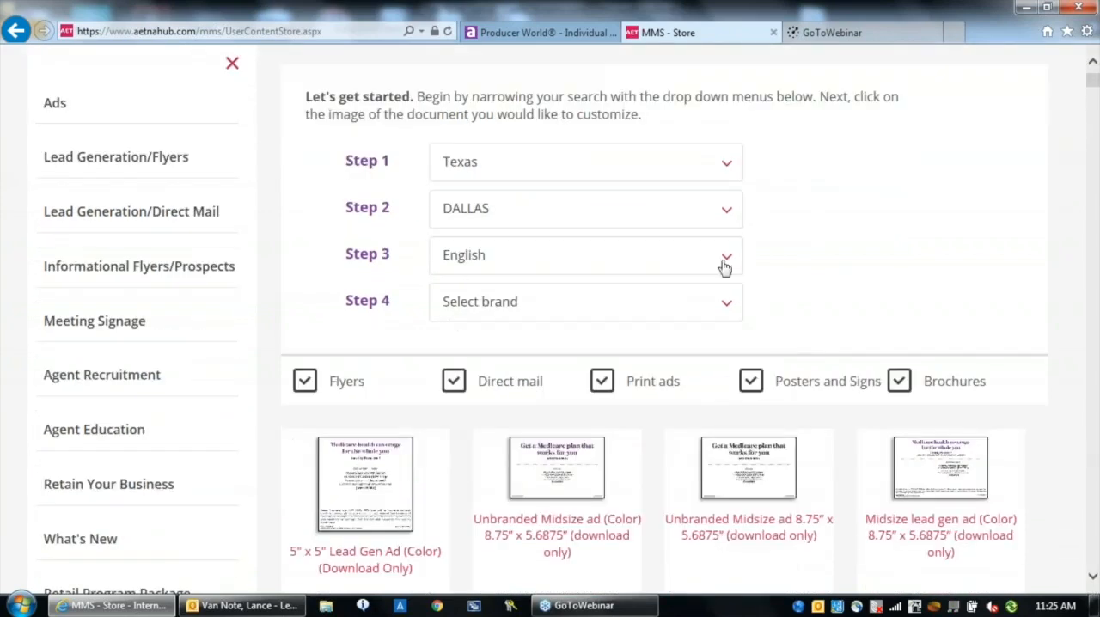
pyautogui.click(723, 272)
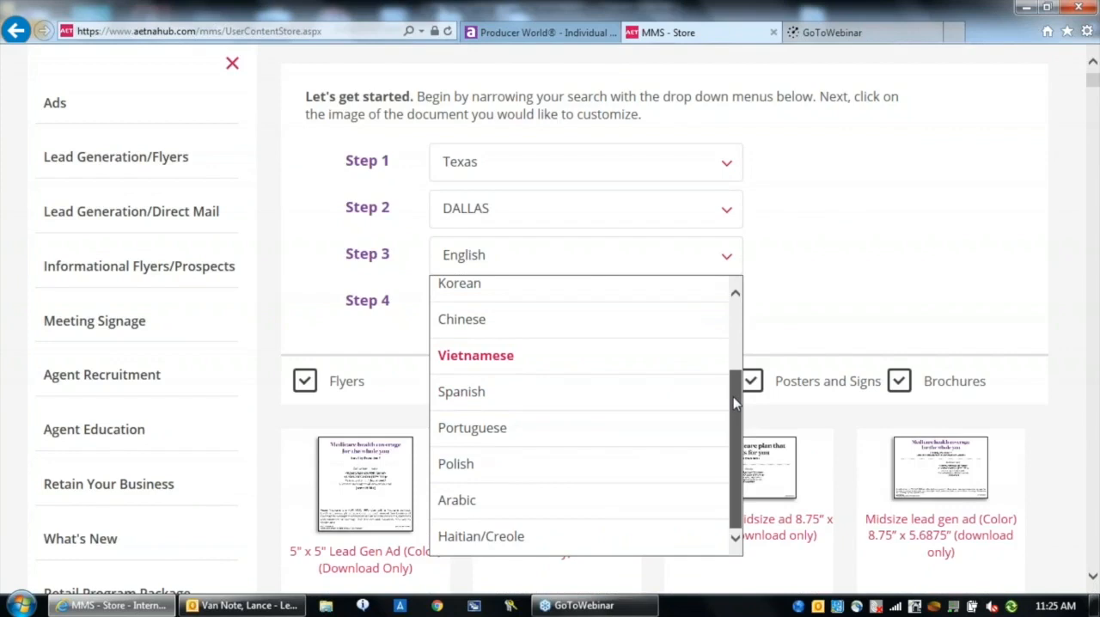
pyautogui.moveTo(733, 390); pyautogui.dragTo(733, 328)
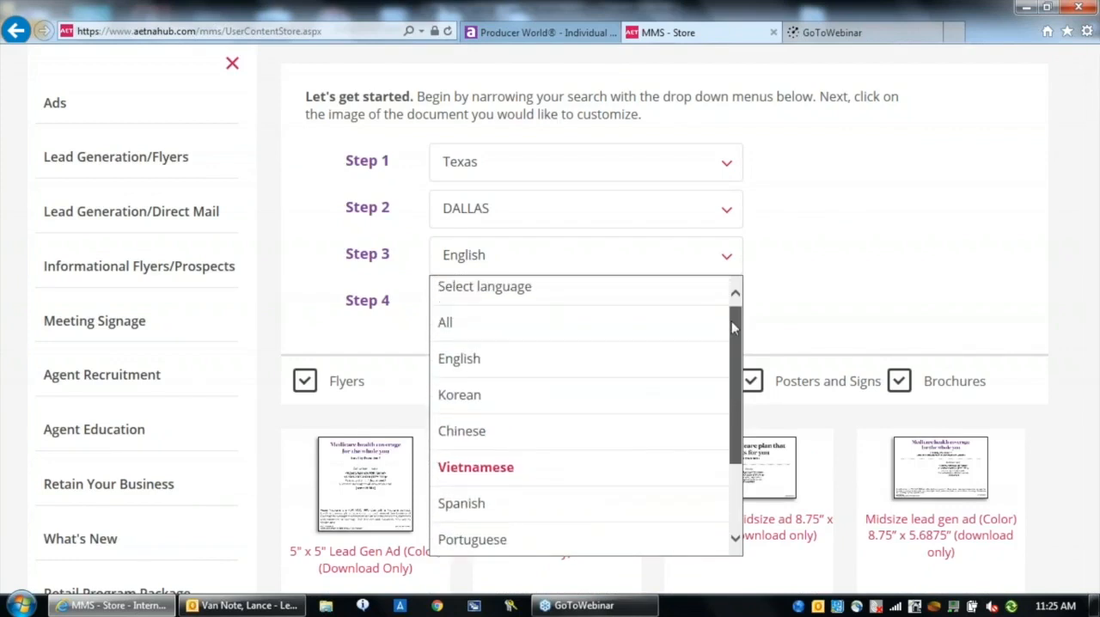
pyautogui.click(490, 481)
pyautogui.click(388, 468)
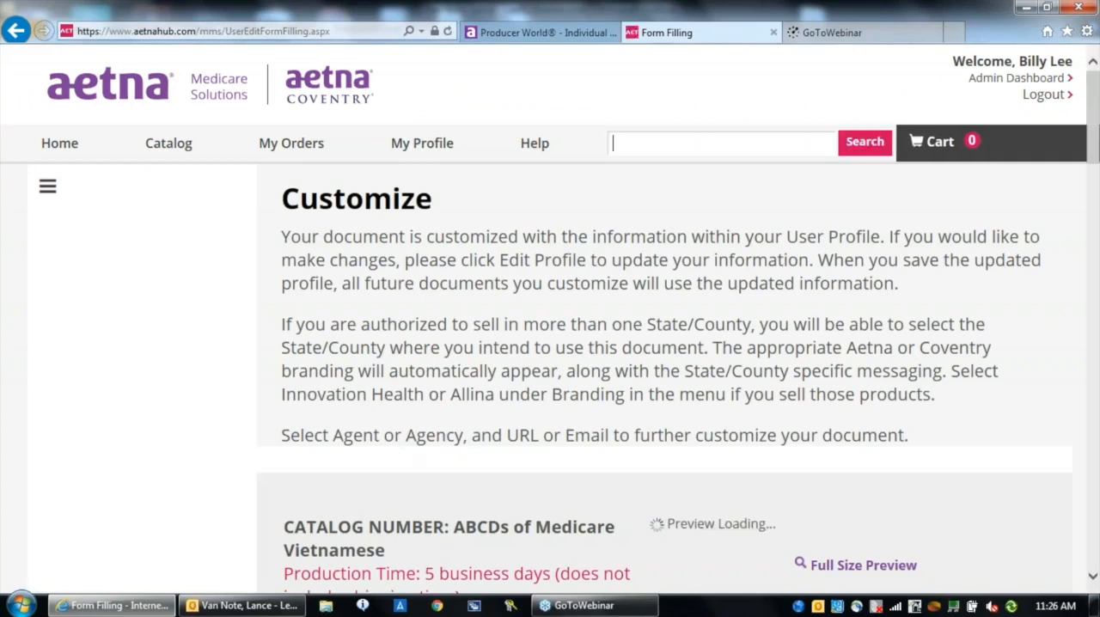
# Examine the agent type, brand and profile information options and the page preview of the ABCDs of Medicare Vietnamese document
pyautogui.scroll(-1, 1093, 577)
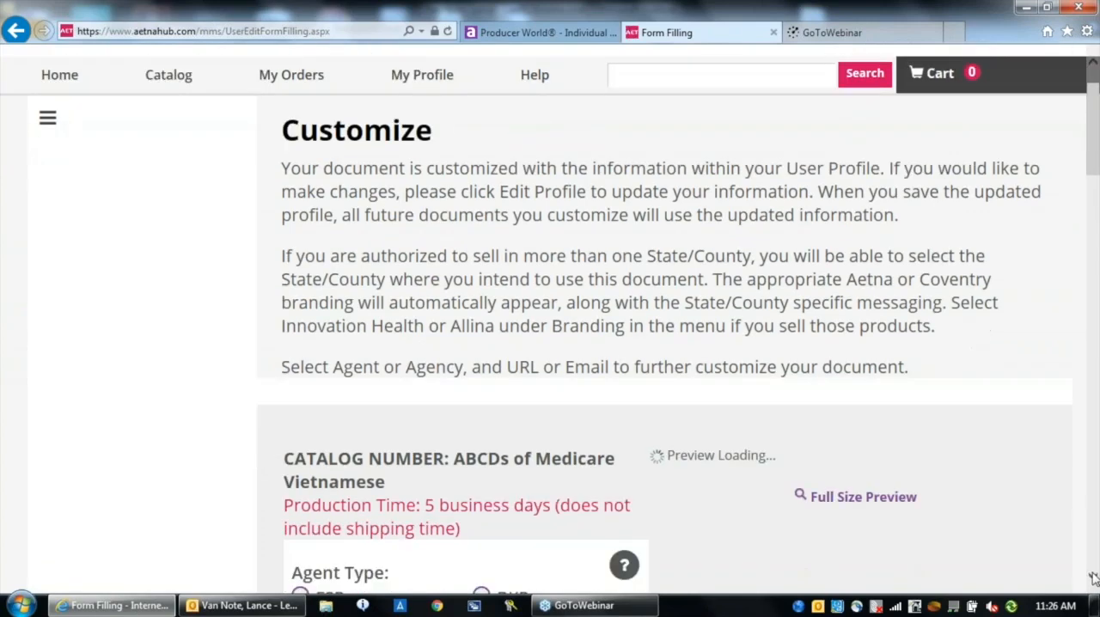
pyautogui.scroll(-2, 1093, 578)
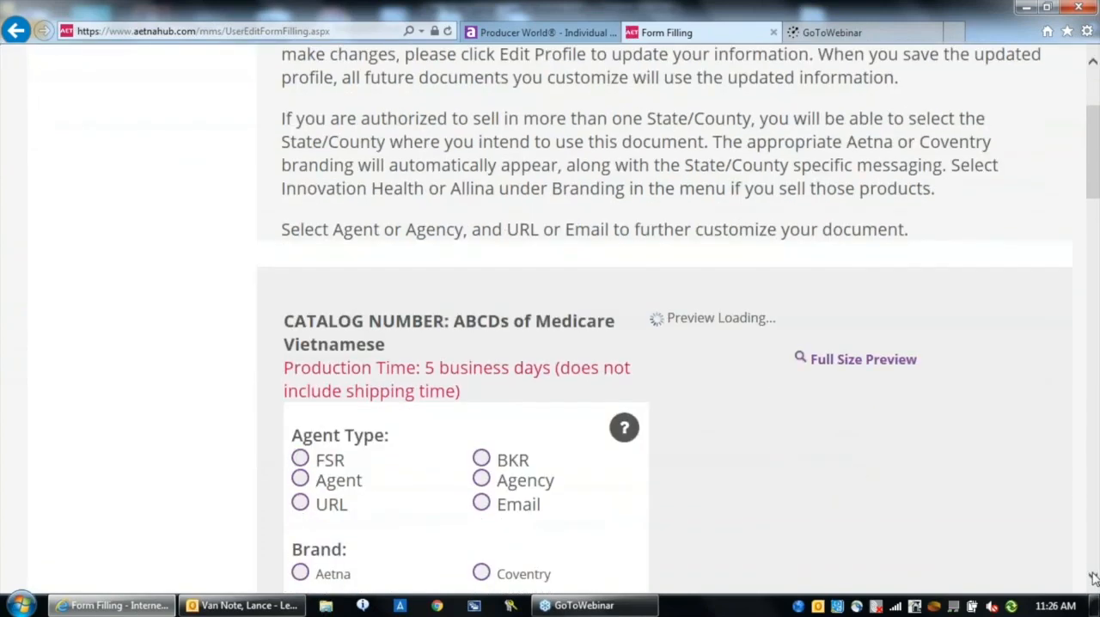
pyautogui.scroll(-2, 1093, 578)
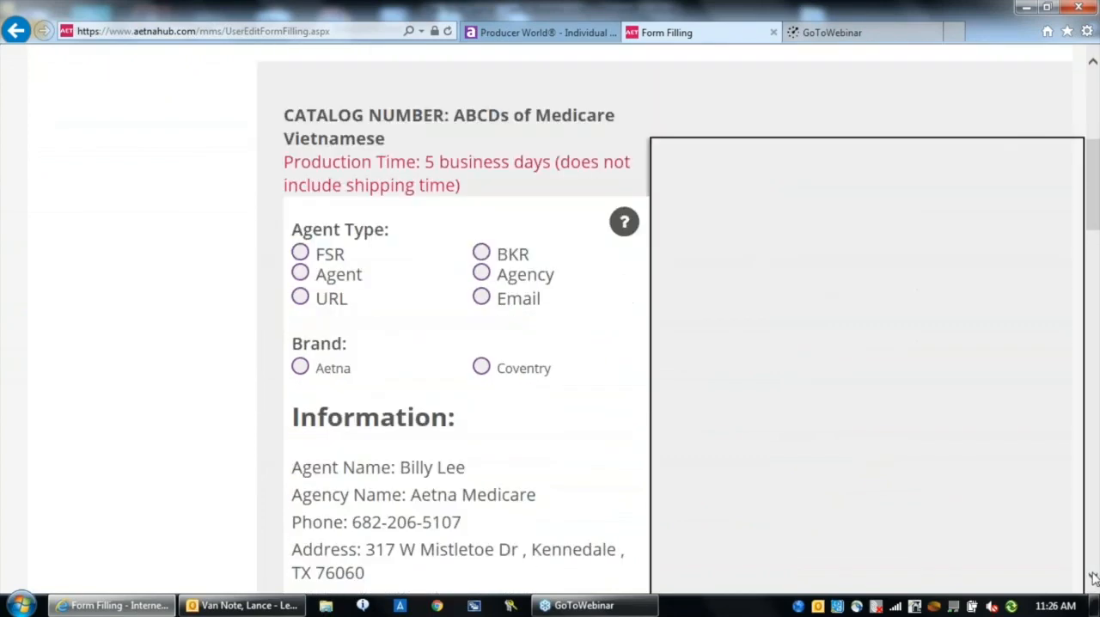
pyautogui.scroll(-2, 1024, 578)
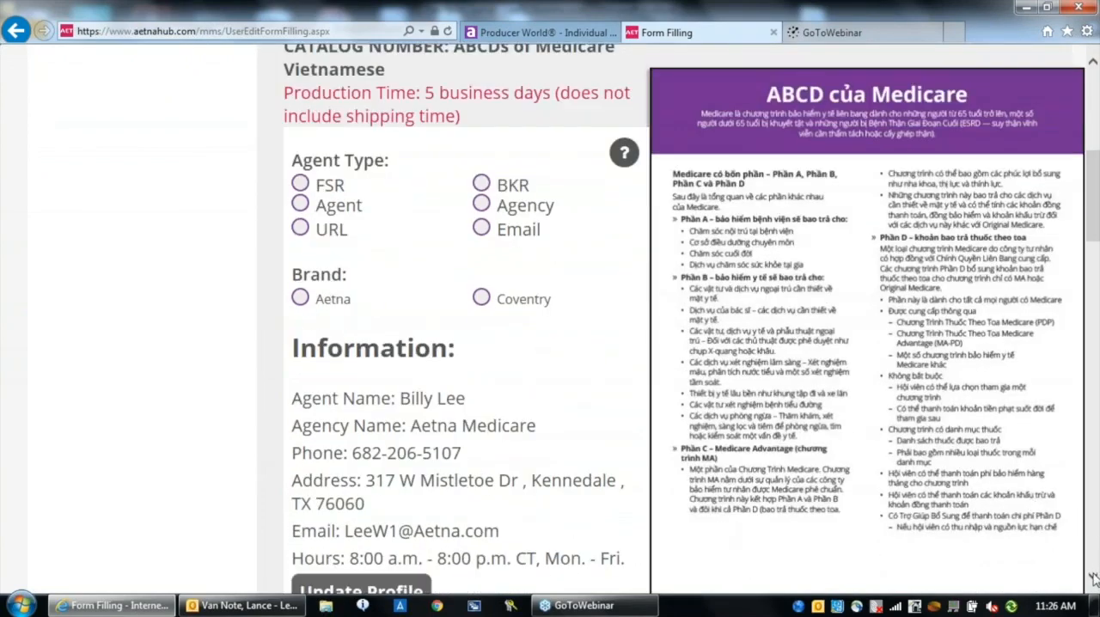
pyautogui.scroll(-1, 1093, 578)
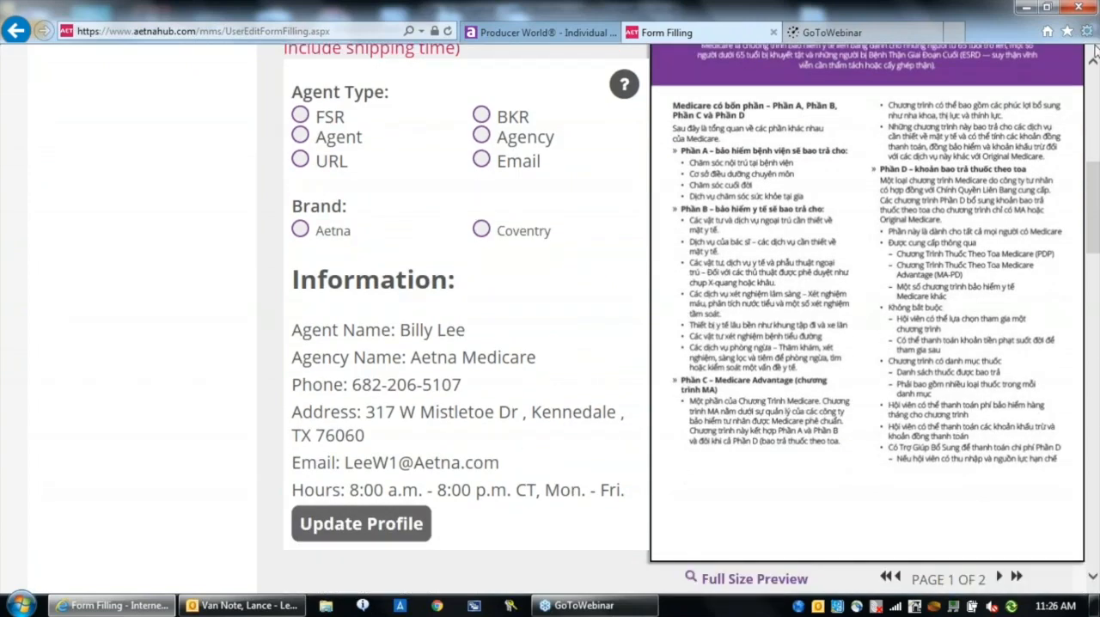
pyautogui.scroll(3, 1095, 55)
pyautogui.scroll(4, 1095, 55)
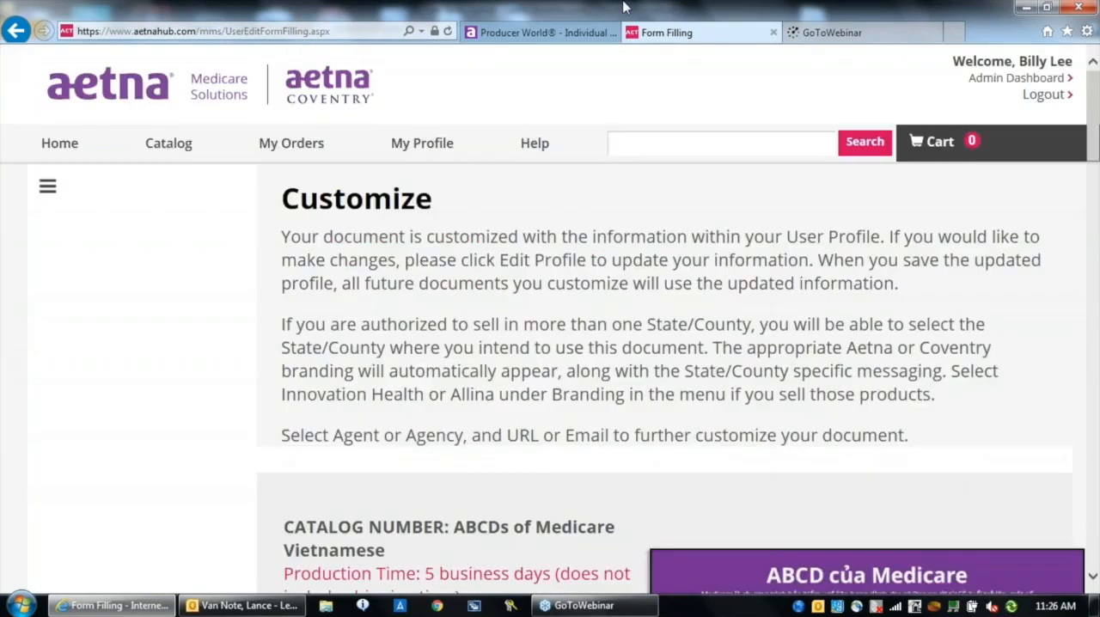
# Return to the unfiltered catalog and look through its listed products
pyautogui.click(171, 146)
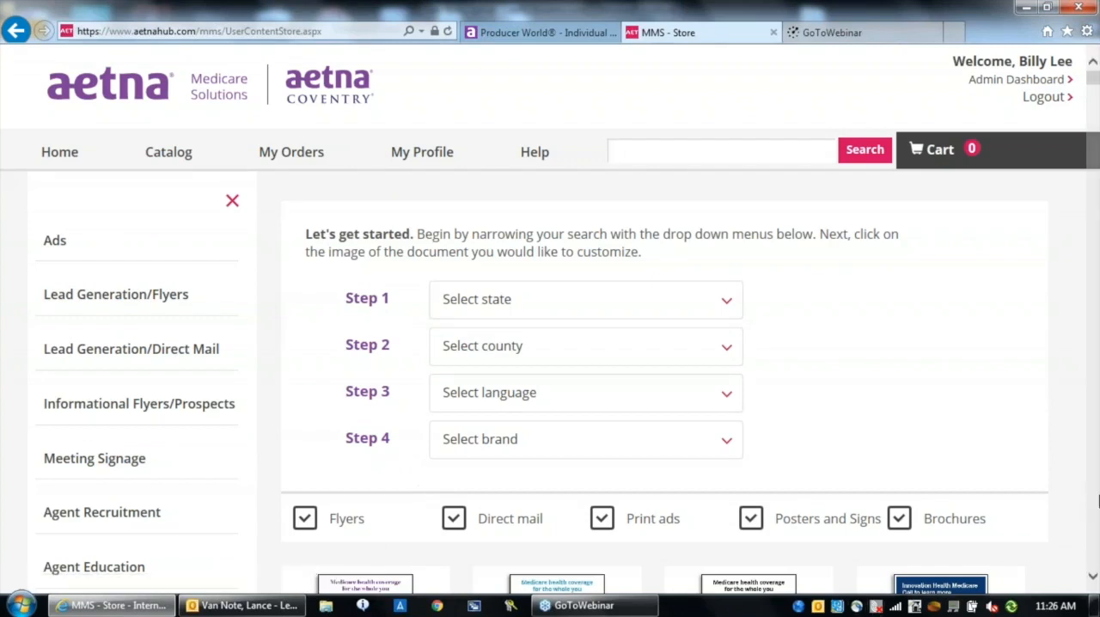
pyautogui.scroll(-3, 1095, 583)
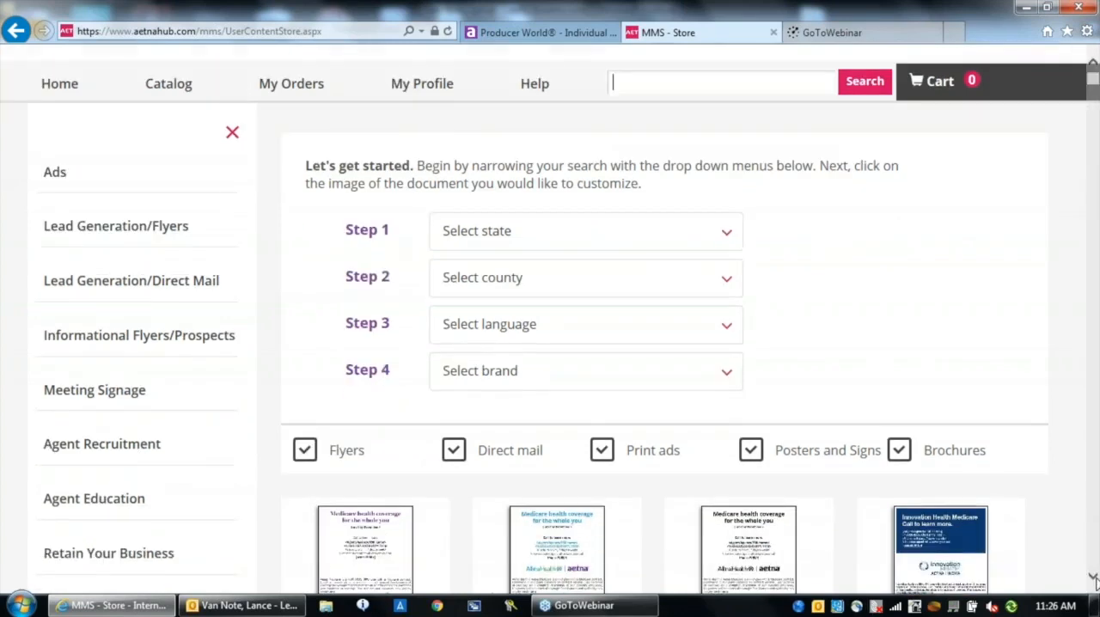
pyautogui.scroll(-3, 1095, 583)
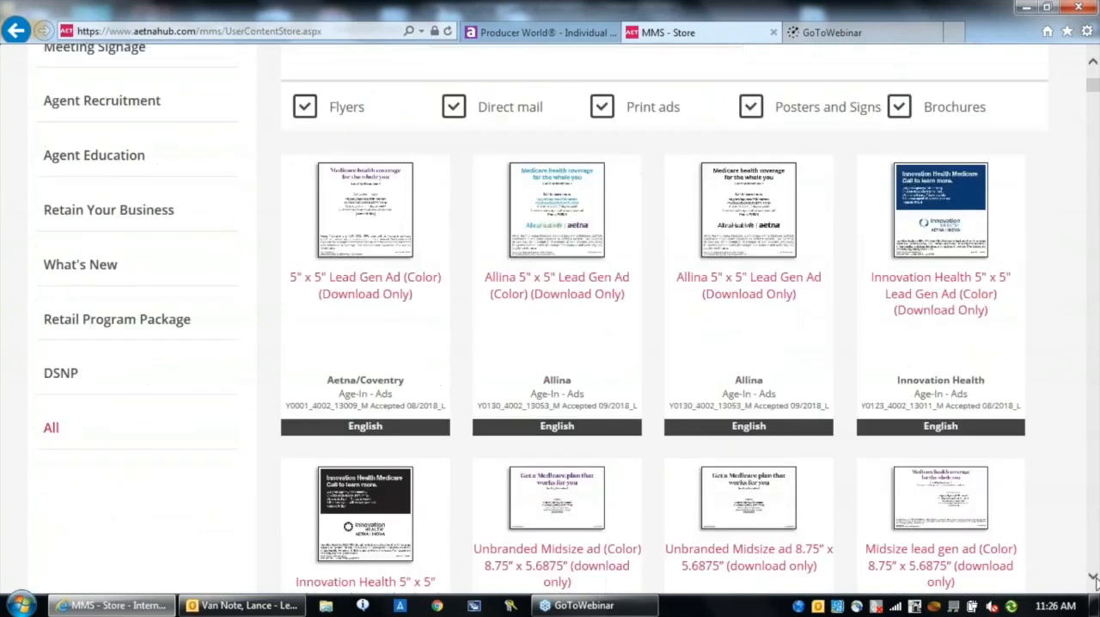